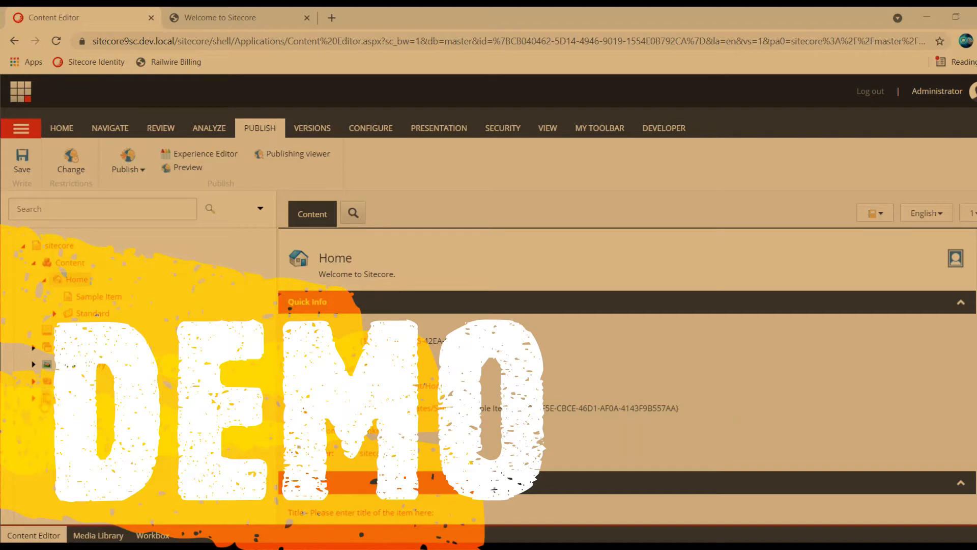
# Expand Templates and User Defined in the content tree and open the Test folder
pyautogui.click(36, 399)
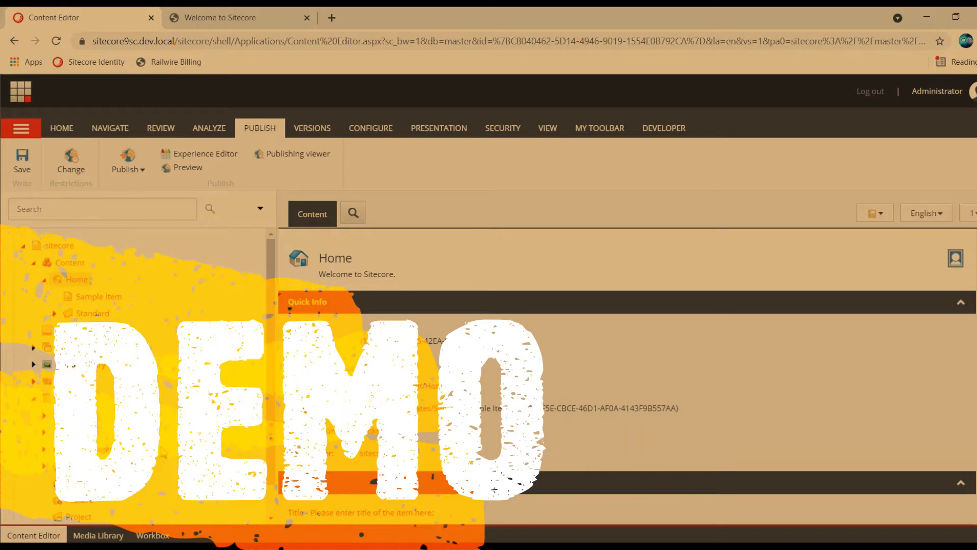
pyautogui.scroll(-1, 271, 514)
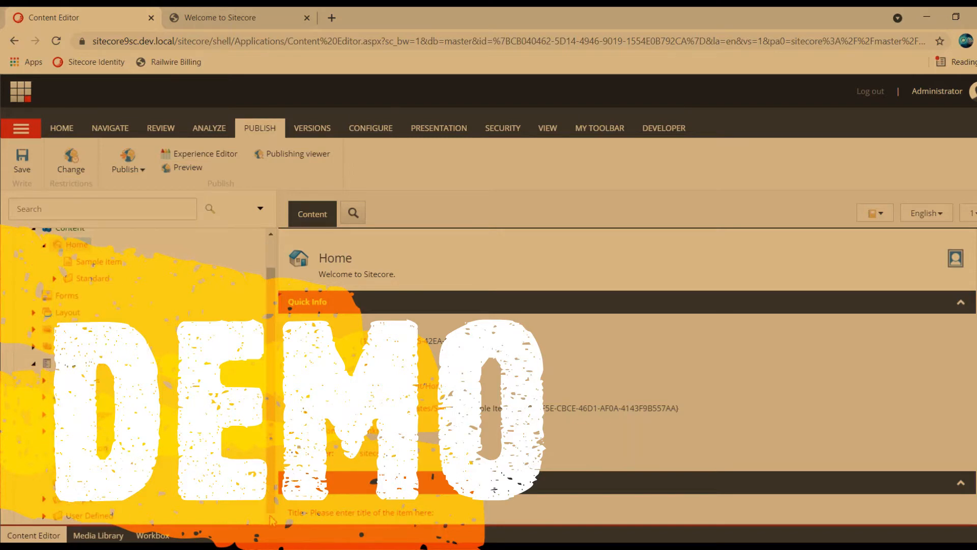
pyautogui.click(46, 515)
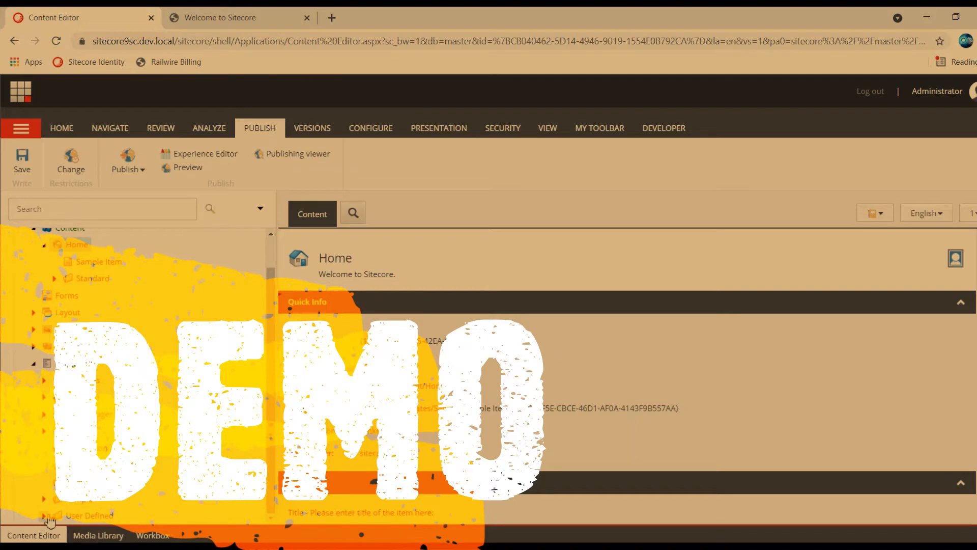
pyautogui.click(272, 518)
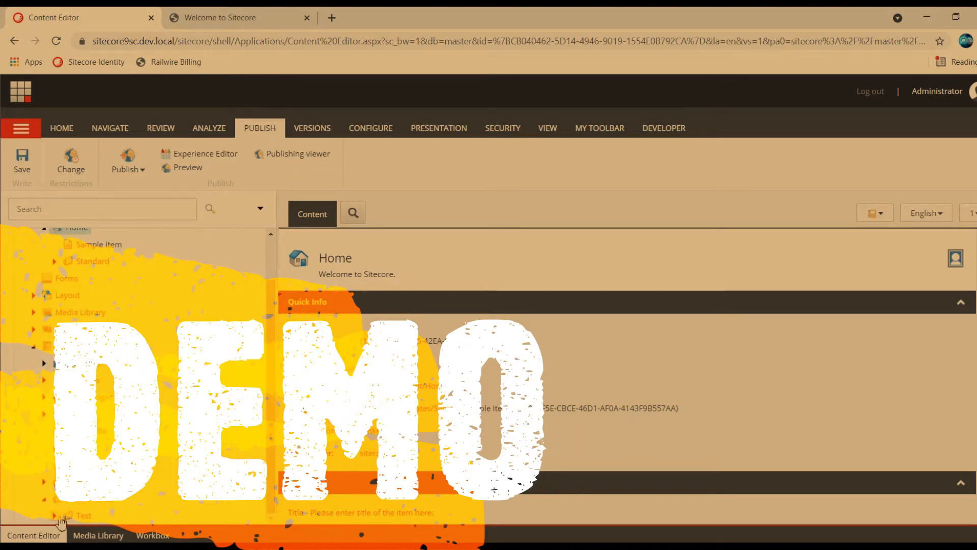
pyautogui.scroll(-1, 273, 521)
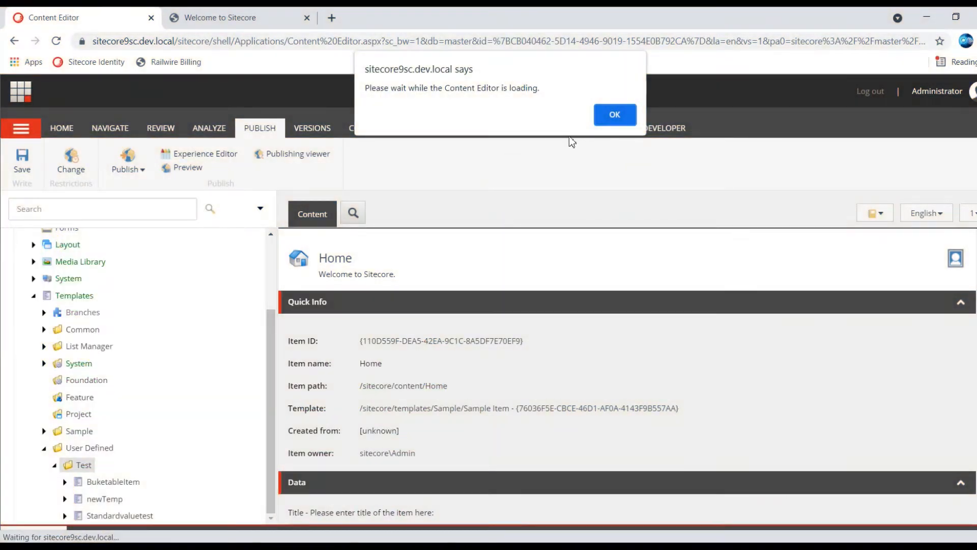
pyautogui.click(615, 115)
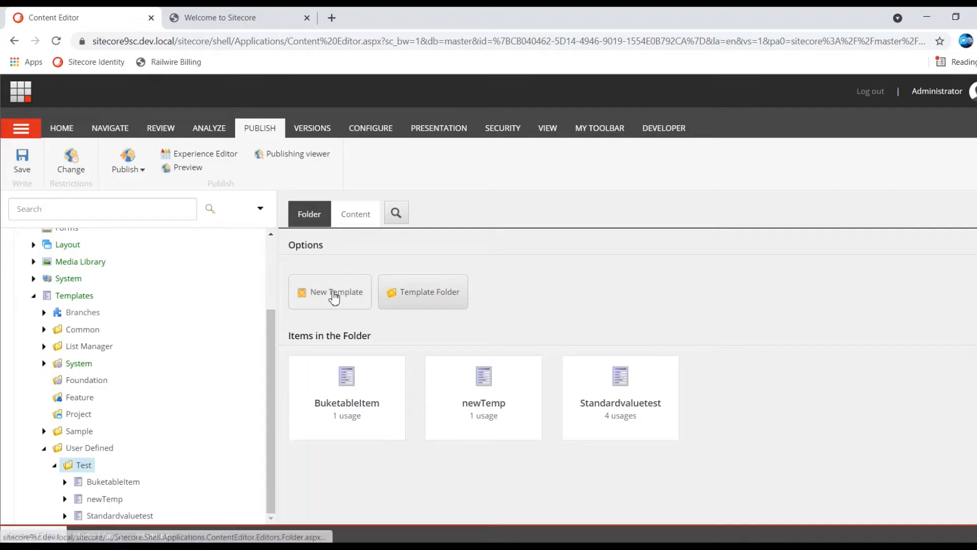
# Create a new template named SampleBucket, based on Standard template, stored in the User Defined/Test folder
pyautogui.click(332, 293)
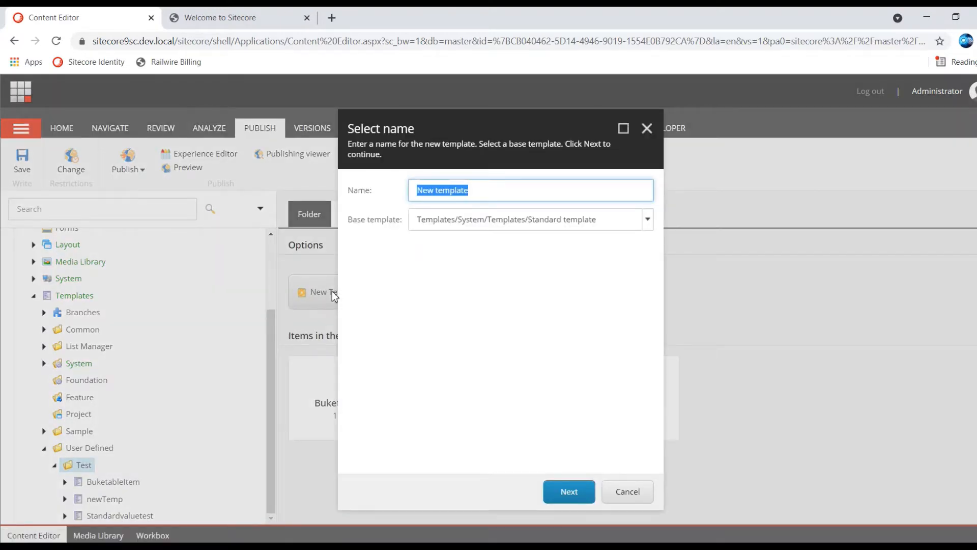
pyautogui.write('SampleBucket')
pyautogui.click(569, 490)
pyautogui.click(569, 494)
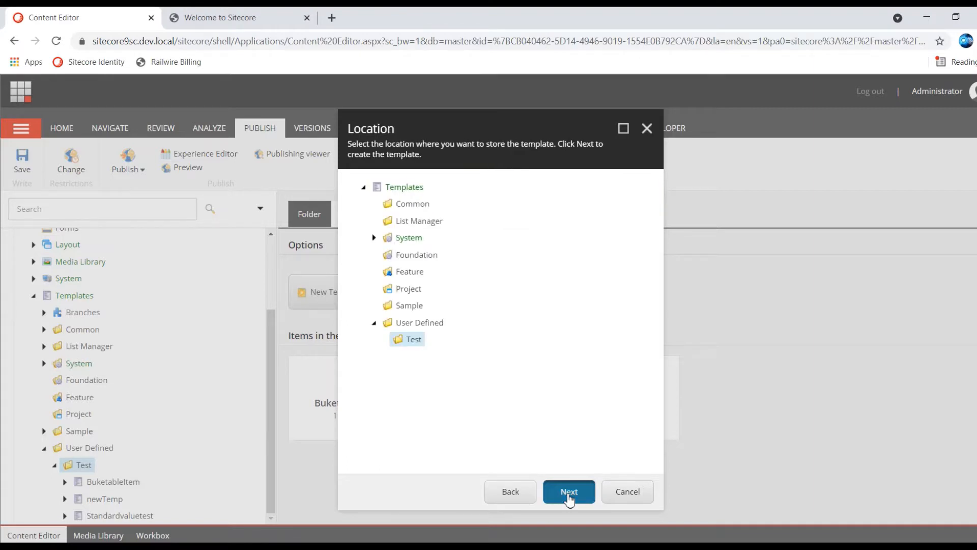
pyautogui.click(615, 489)
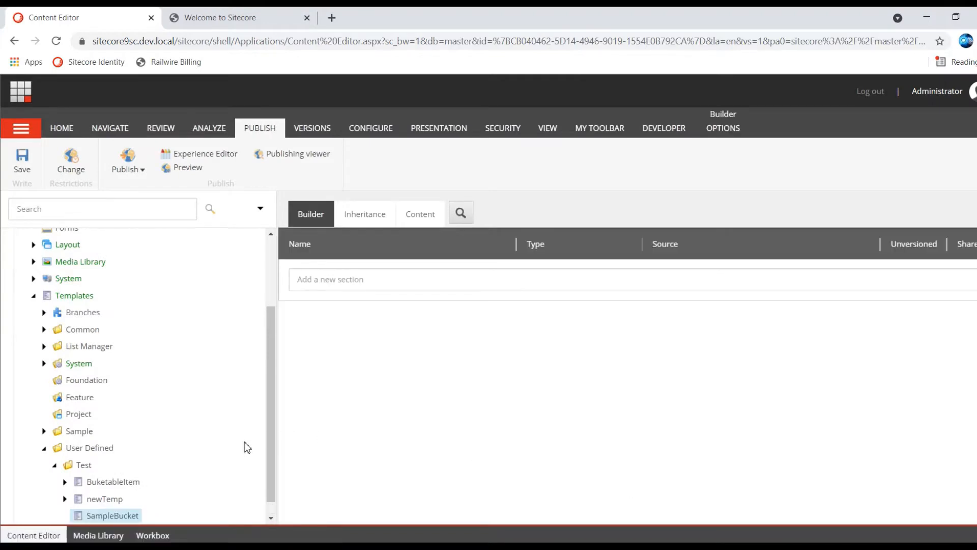
# Create standard values for the SampleBucket template
pyautogui.click(131, 518)
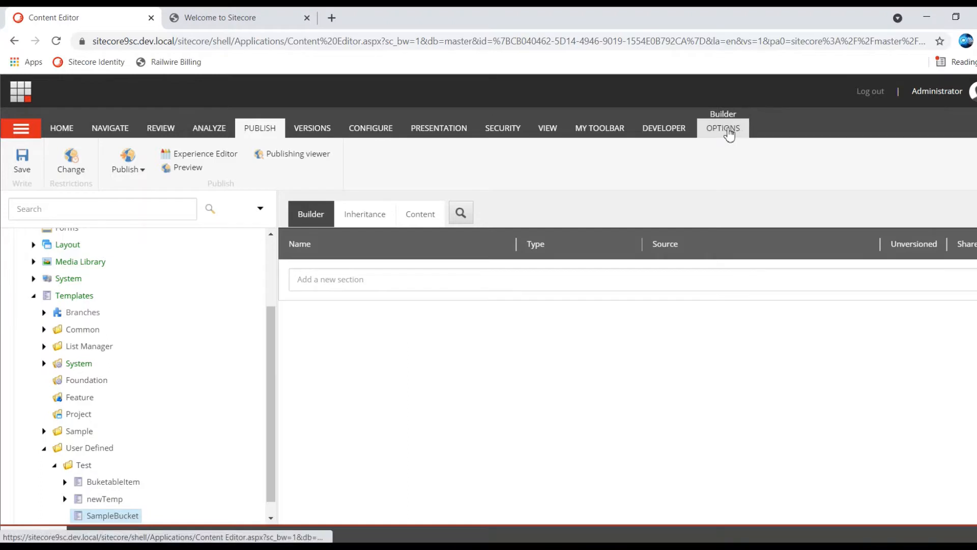
pyautogui.click(729, 134)
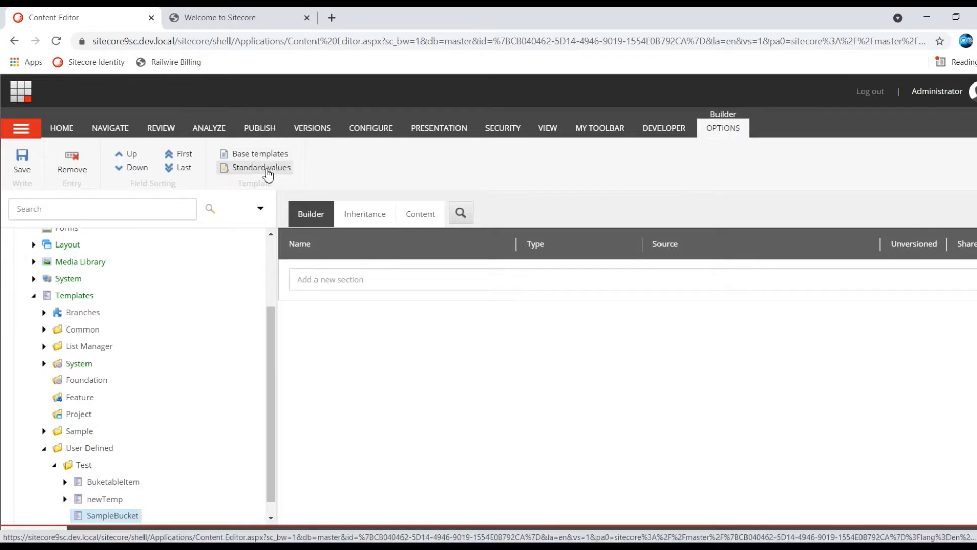
pyautogui.click(262, 168)
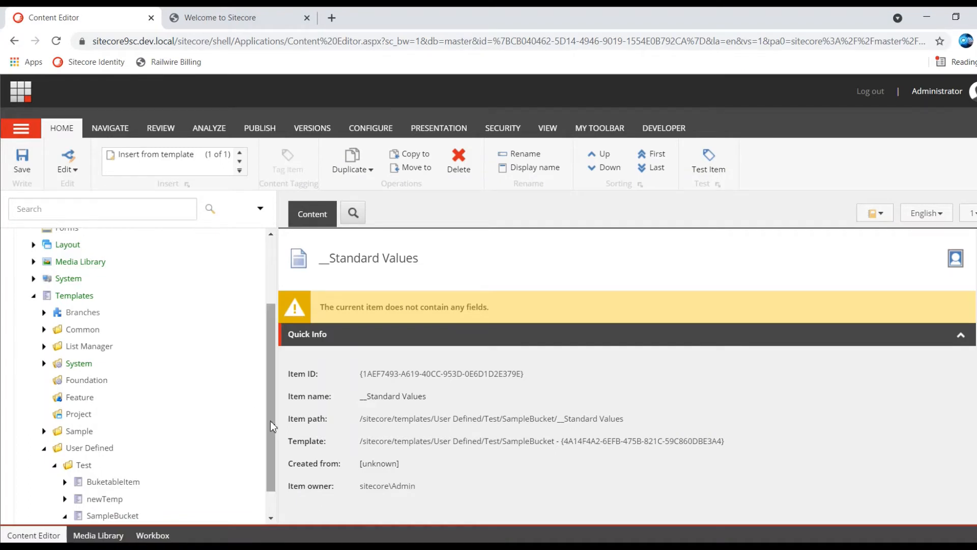
# Make the SampleBucket template's __Standard Values item bucketable and turn it into an item bucket
pyautogui.moveTo(272, 426); pyautogui.dragTo(273, 450)
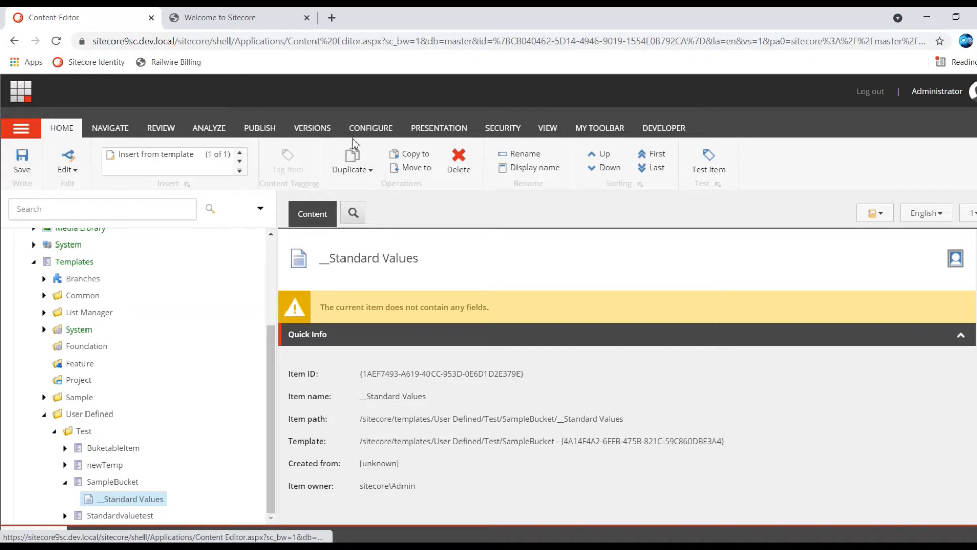
pyautogui.click(372, 129)
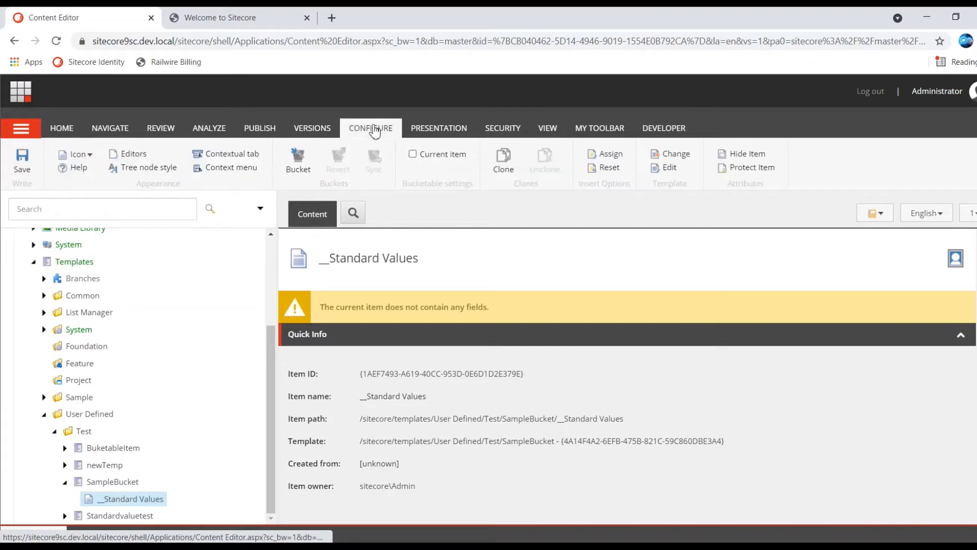
pyautogui.click(413, 155)
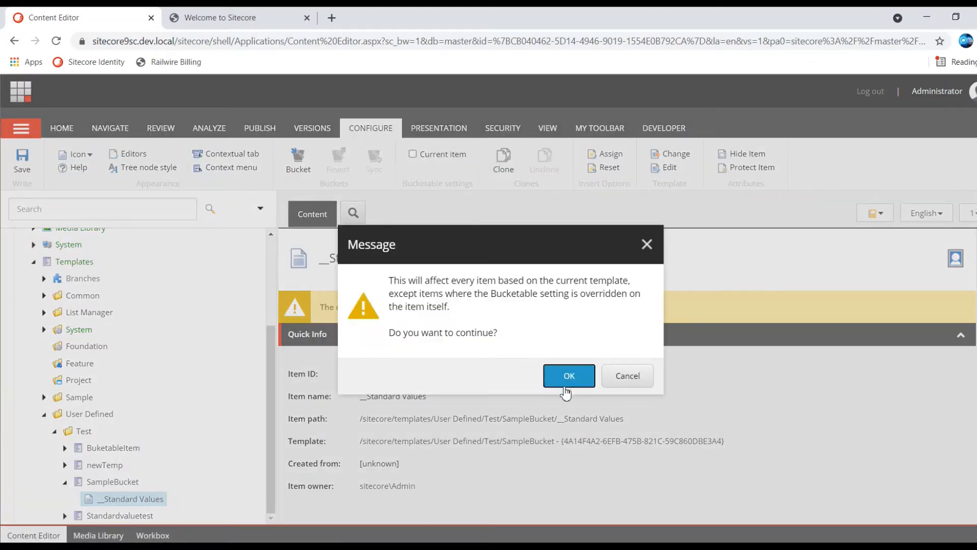
pyautogui.click(569, 377)
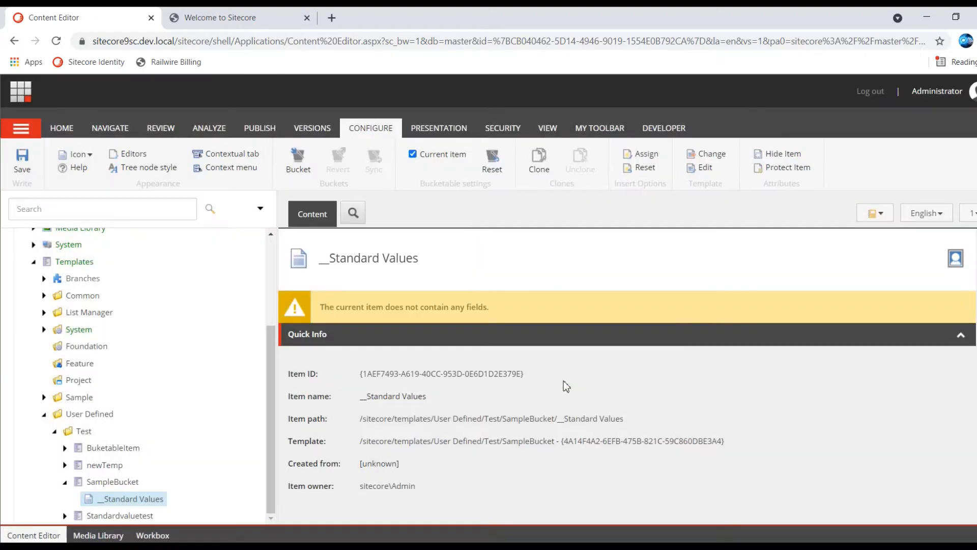
pyautogui.click(298, 159)
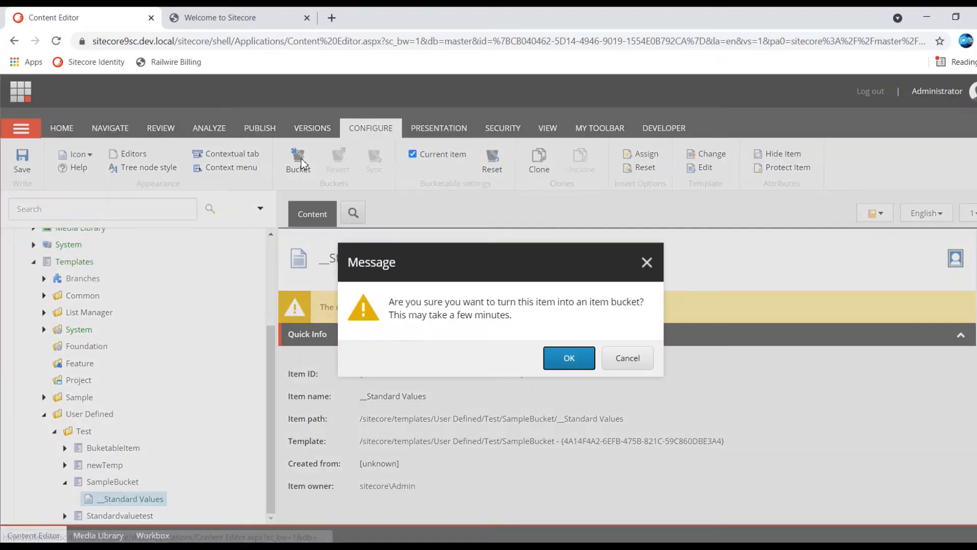
pyautogui.click(569, 358)
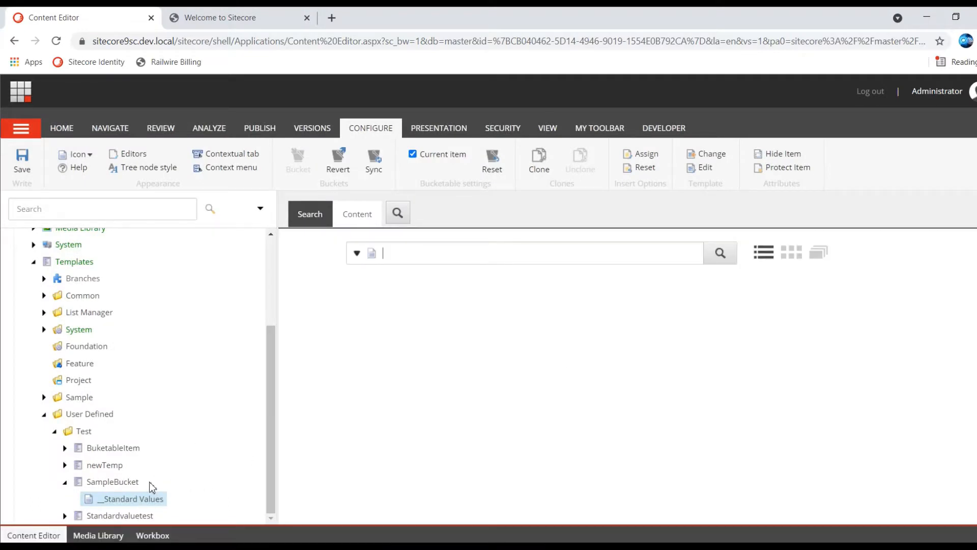
# Publish the SampleBucket template item and close the publishing dialog
pyautogui.click(121, 481)
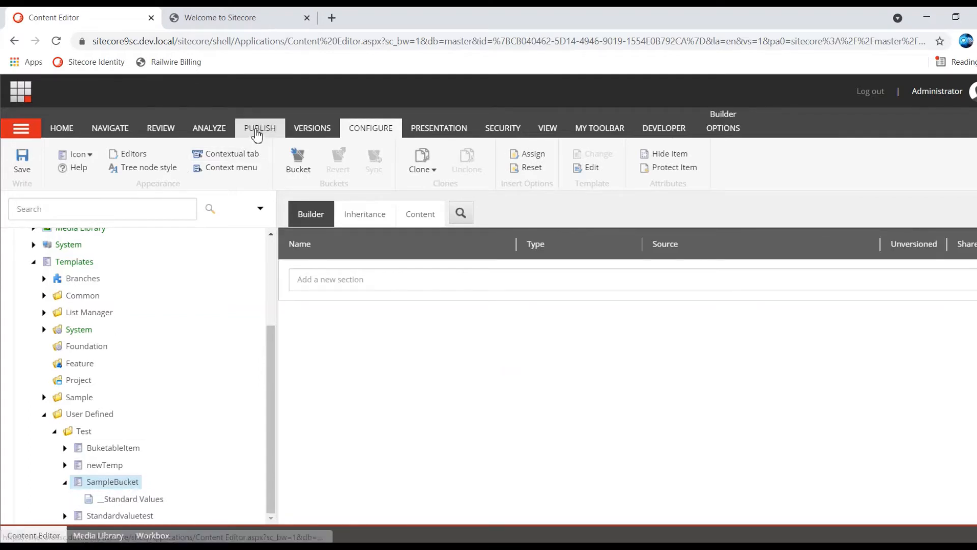
pyautogui.click(257, 130)
pyautogui.click(143, 169)
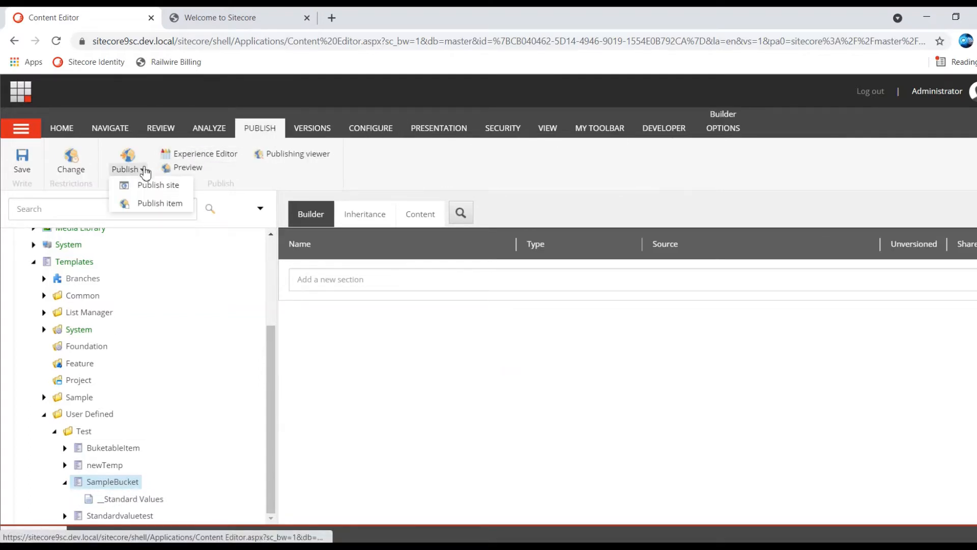
pyautogui.click(160, 207)
pyautogui.click(556, 489)
pyautogui.click(569, 372)
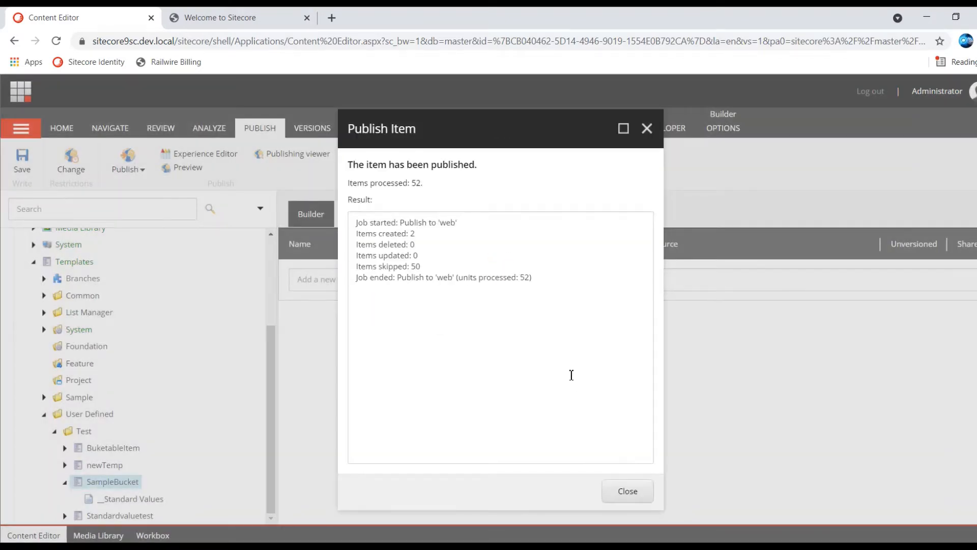
pyautogui.click(627, 490)
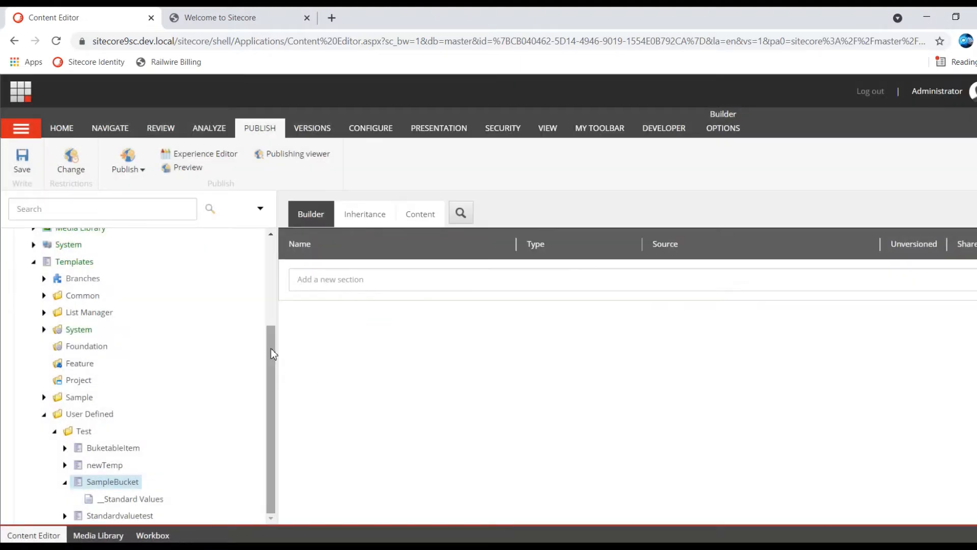
# Insert a folder named SampleBucket under the Home item in Content
pyautogui.moveTo(271, 348); pyautogui.dragTo(269, 242)
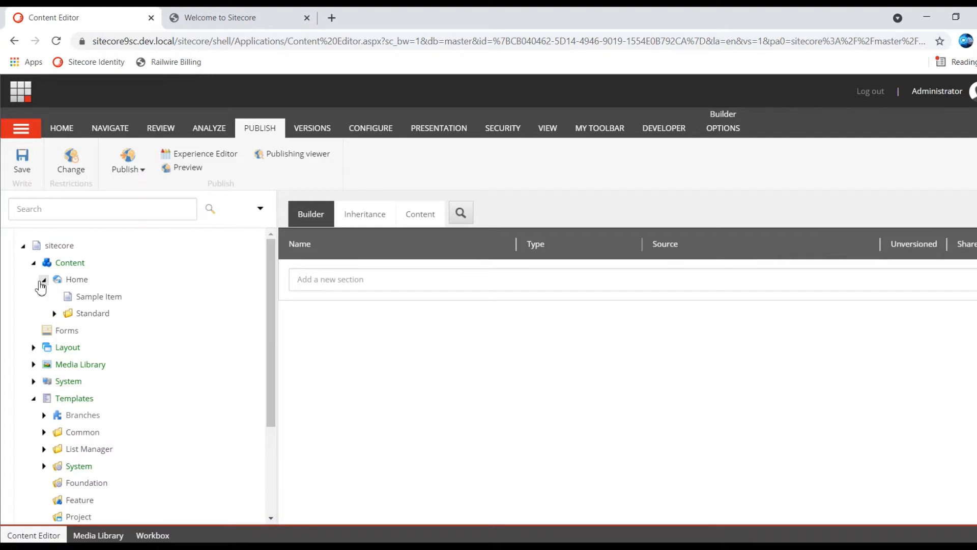
pyautogui.click(72, 280)
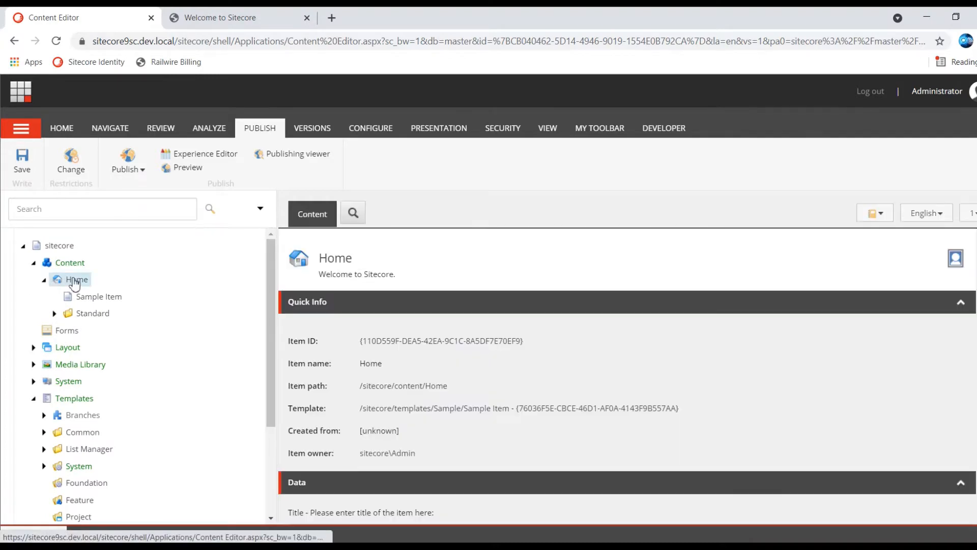
pyautogui.rightClick(73, 282)
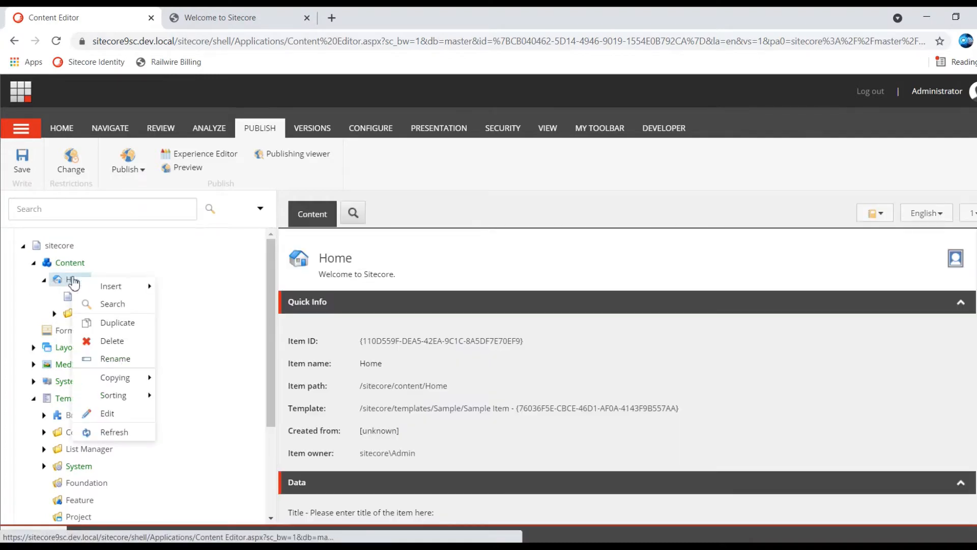
pyautogui.moveTo(109, 285)
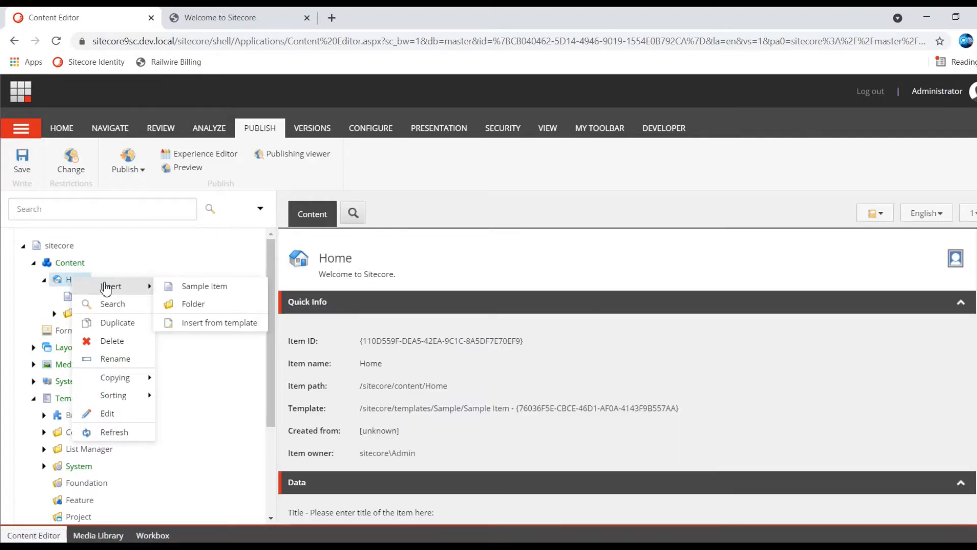
pyautogui.click(189, 306)
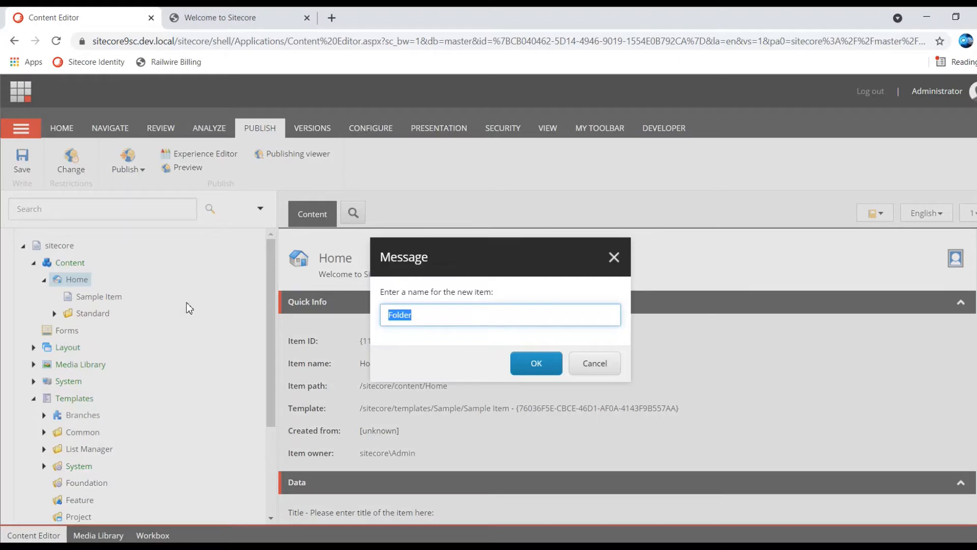
pyautogui.write('SampleBucket')
pyautogui.click(532, 369)
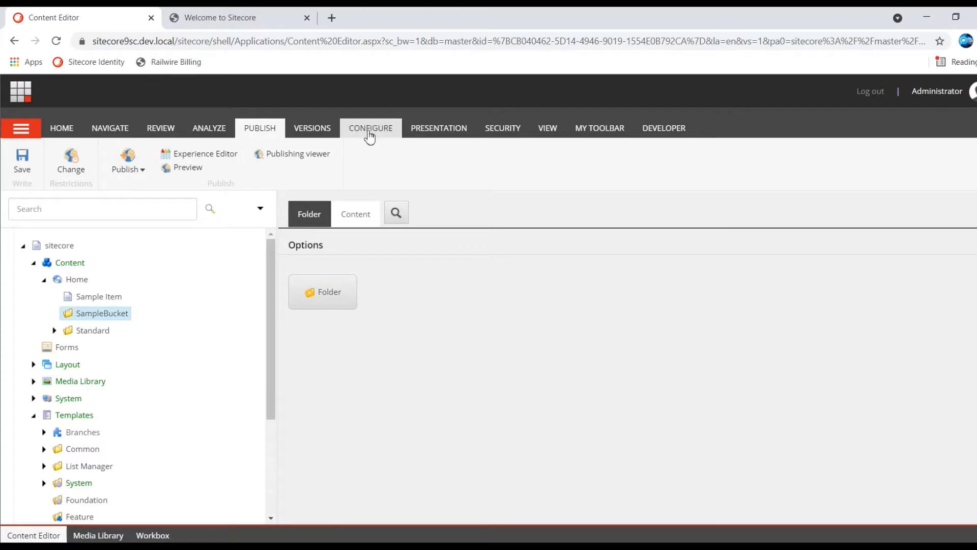
# Convert the SampleBucket folder under Home into an item bucket
pyautogui.click(369, 132)
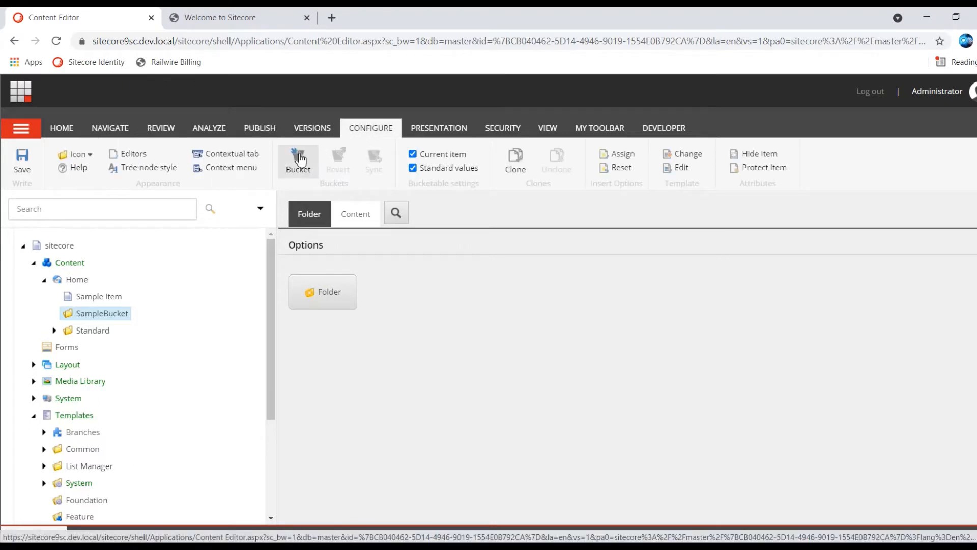
pyautogui.click(299, 161)
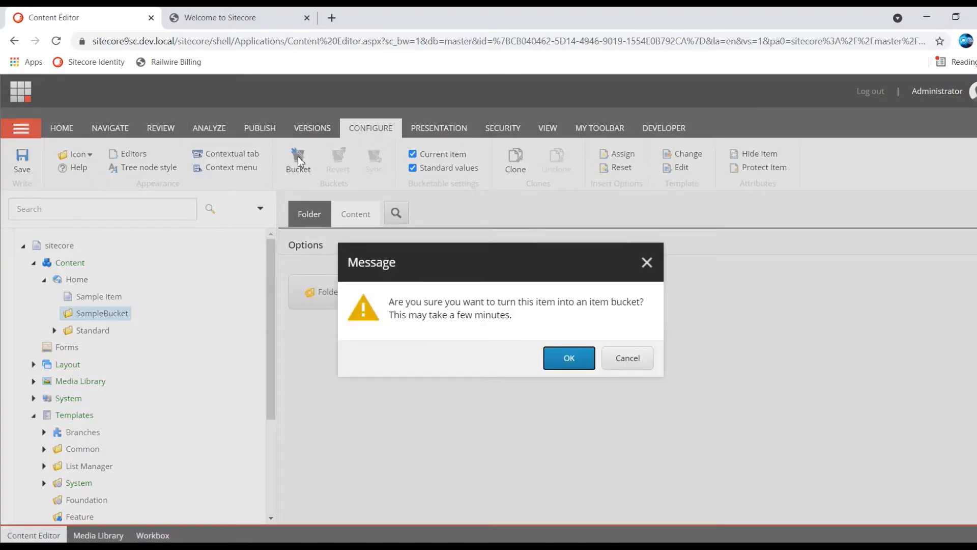
pyautogui.click(570, 363)
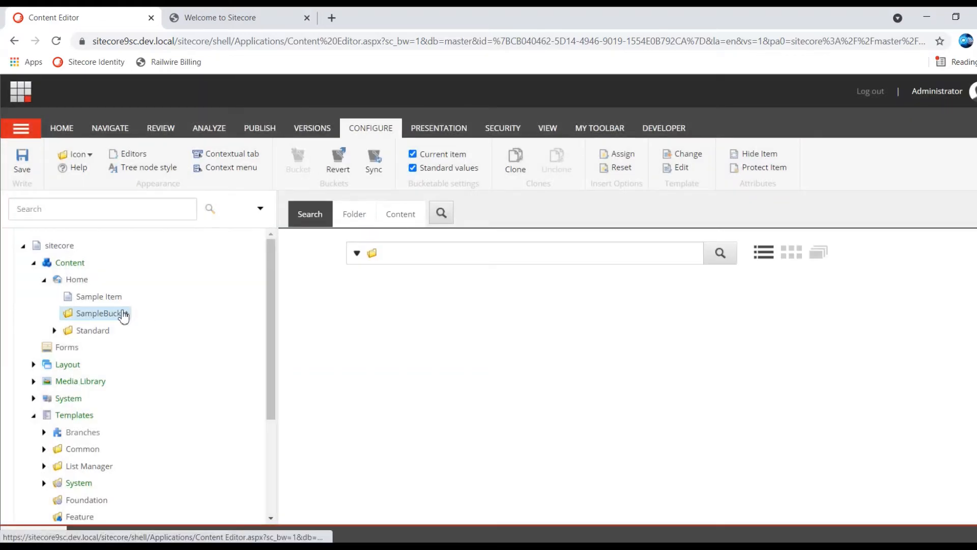
# Insert an item named SB1 into the SampleBucket folder under Home, based on the User Defined/Test/SampleBucket template
pyautogui.rightClick(124, 316)
pyautogui.moveTo(158, 321)
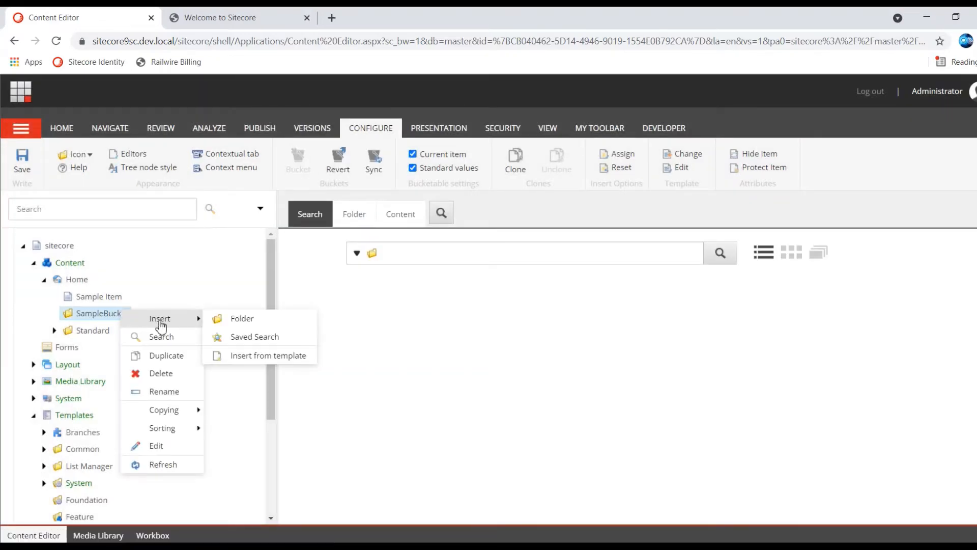
pyautogui.click(258, 356)
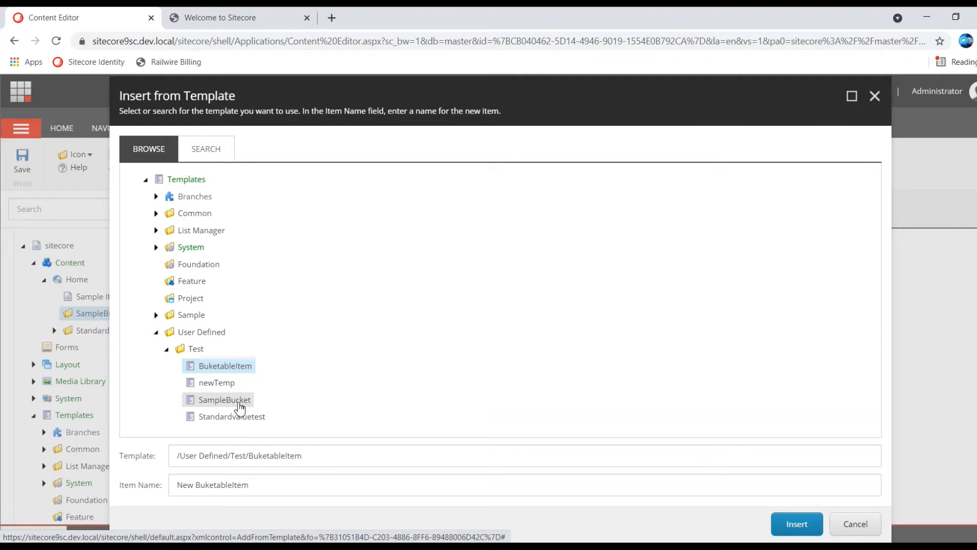
pyautogui.click(239, 407)
pyautogui.click(262, 489)
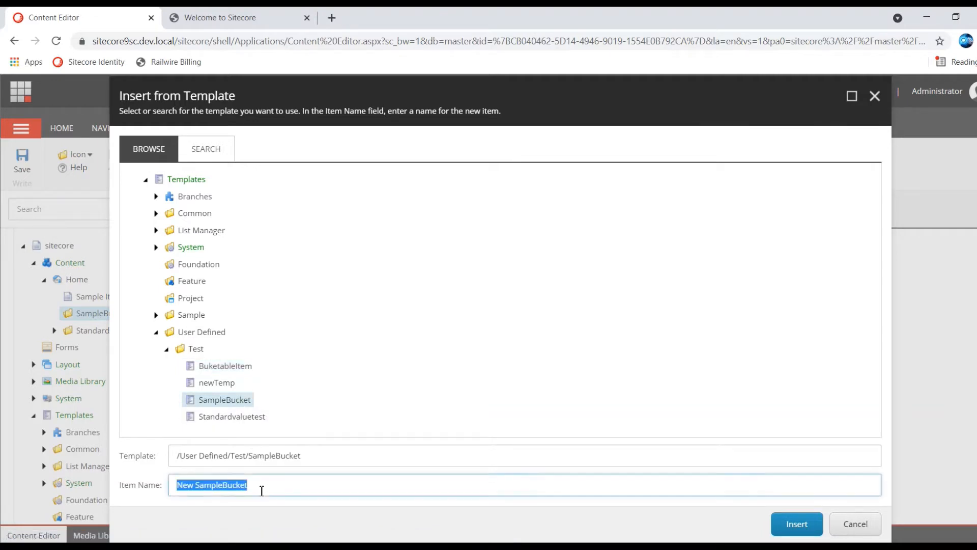
pyautogui.press('BackSpace')
pyautogui.press('BackSpace')
pyautogui.press('BackSpace')
pyautogui.press('BackSpace')
pyautogui.press('BackSpace')
pyautogui.press('BackSpace')
pyautogui.press('BackSpace')
pyautogui.press('BackSpace')
pyautogui.press('BackSpace')
pyautogui.press('BackSpace')
pyautogui.press('BackSpace')
pyautogui.press('BackSpace')
pyautogui.press('BackSpace')
pyautogui.press('BackSpace')
pyautogui.press('BackSpace')
pyautogui.press('BackSpace')
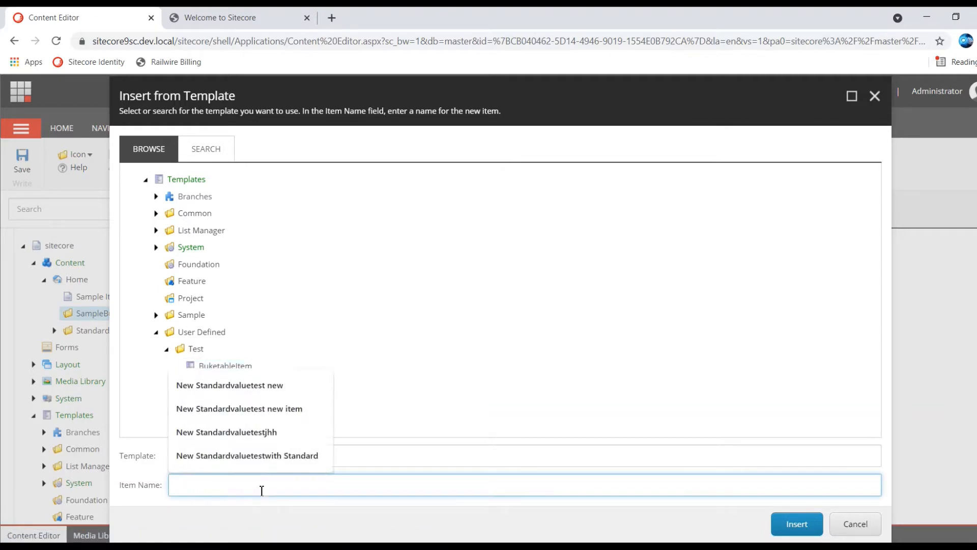
pyautogui.write('SB1')
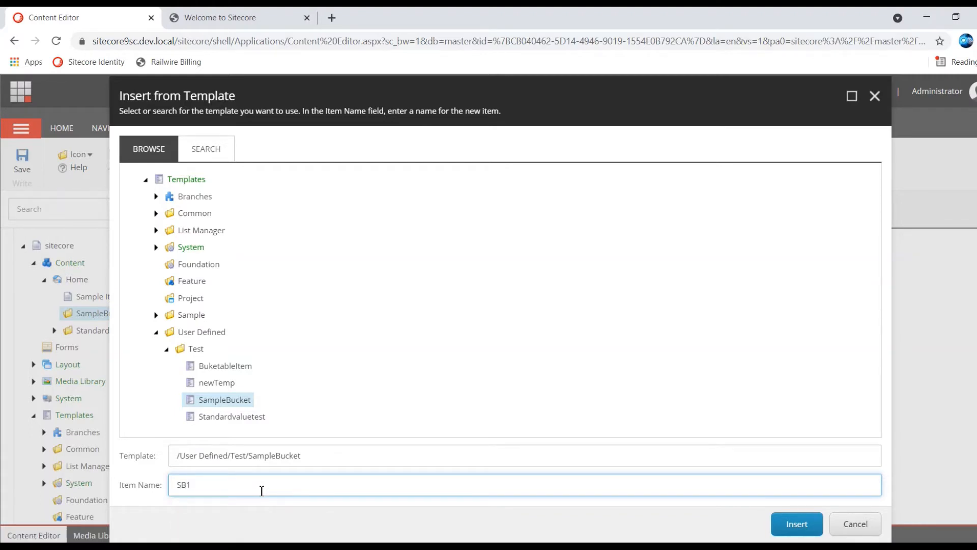
pyautogui.press('Return')
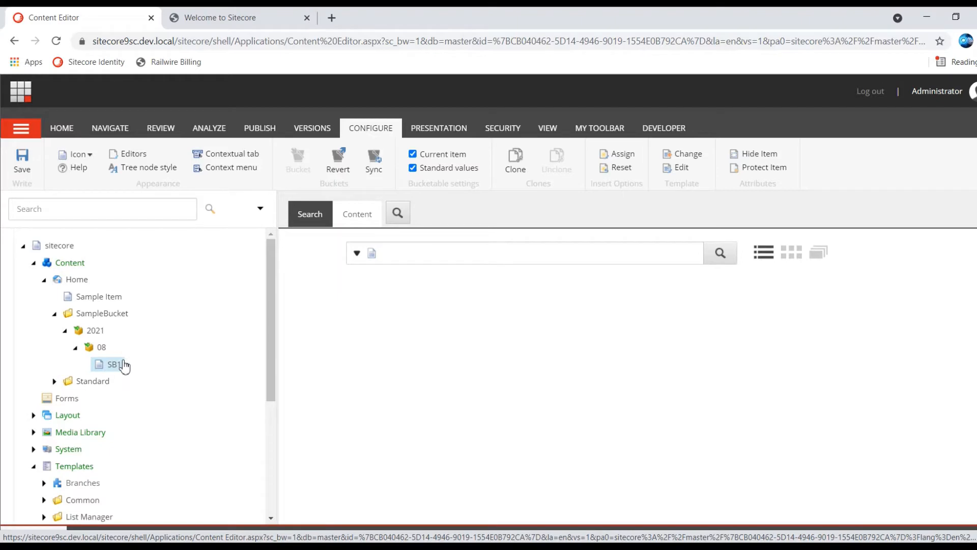
# Insert a second item named SB2 into the SampleBucket folder, based on the same SampleBucket template
pyautogui.click(116, 315)
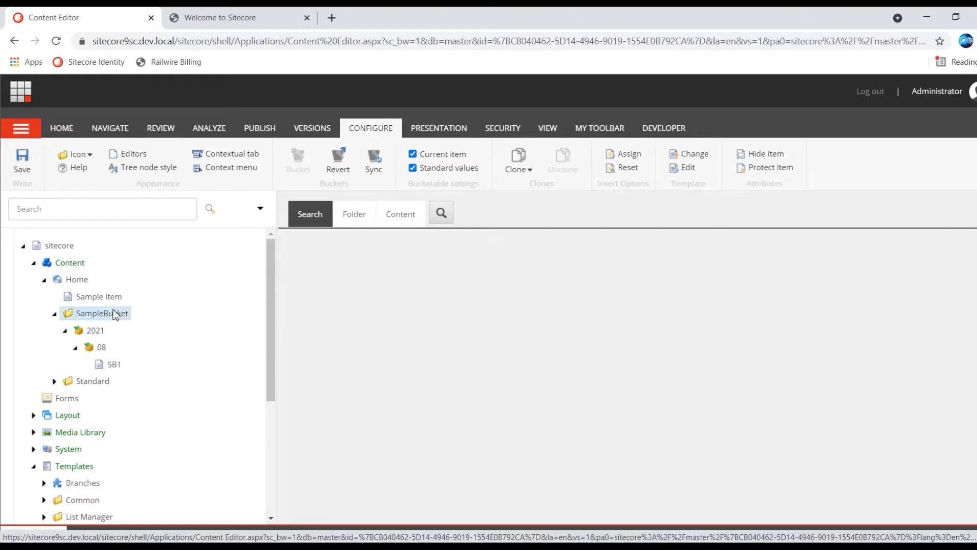
pyautogui.rightClick(115, 315)
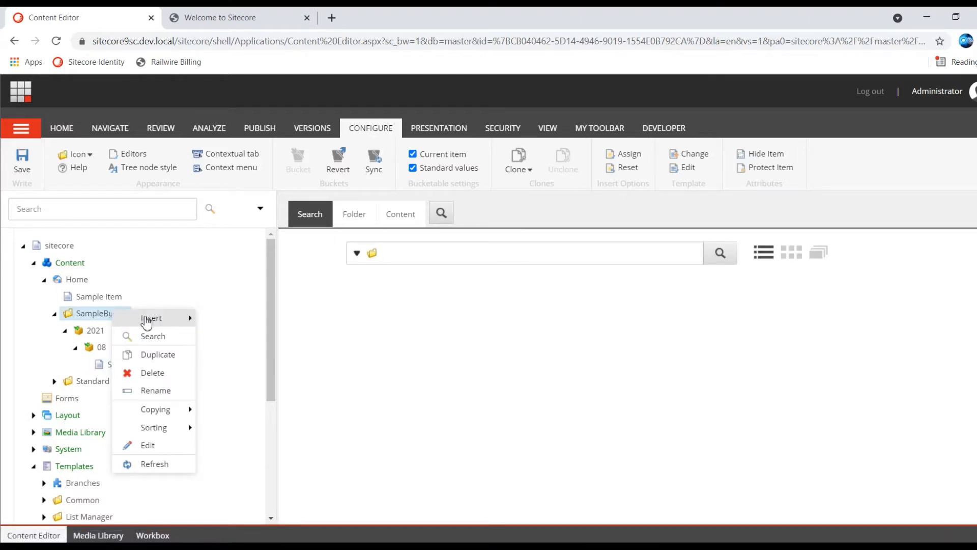
pyautogui.moveTo(148, 319)
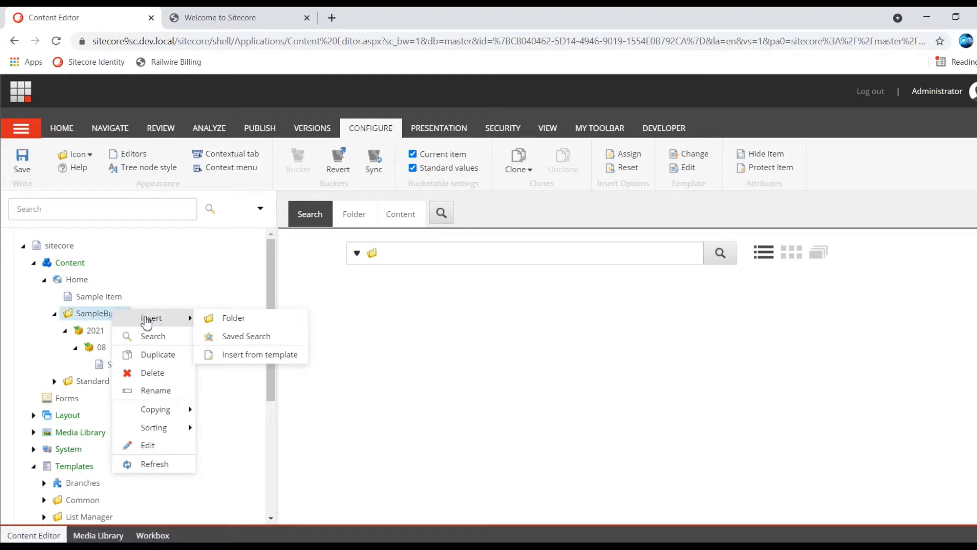
pyautogui.click(246, 353)
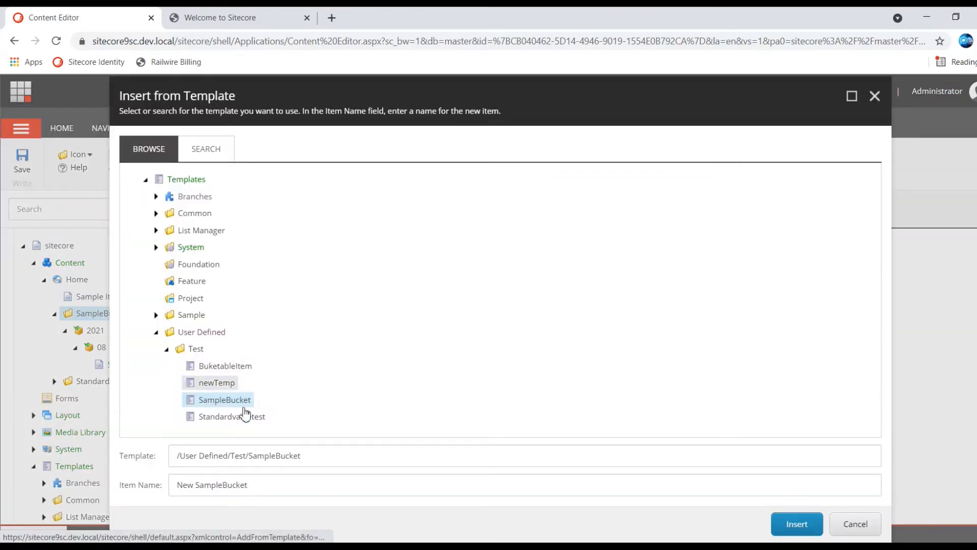
pyautogui.click(254, 489)
pyautogui.press('BackSpace')
pyautogui.press('BackSpace')
pyautogui.press('BackSpace')
pyautogui.press('BackSpace')
pyautogui.press('BackSpace')
pyautogui.press('BackSpace')
pyautogui.press('BackSpace')
pyautogui.press('BackSpace')
pyautogui.press('BackSpace')
pyautogui.press('BackSpace')
pyautogui.press('BackSpace')
pyautogui.press('BackSpace')
pyautogui.press('BackSpace')
pyautogui.press('BackSpace')
pyautogui.press('BackSpace')
pyautogui.press('BackSpace')
pyautogui.write('SB2')
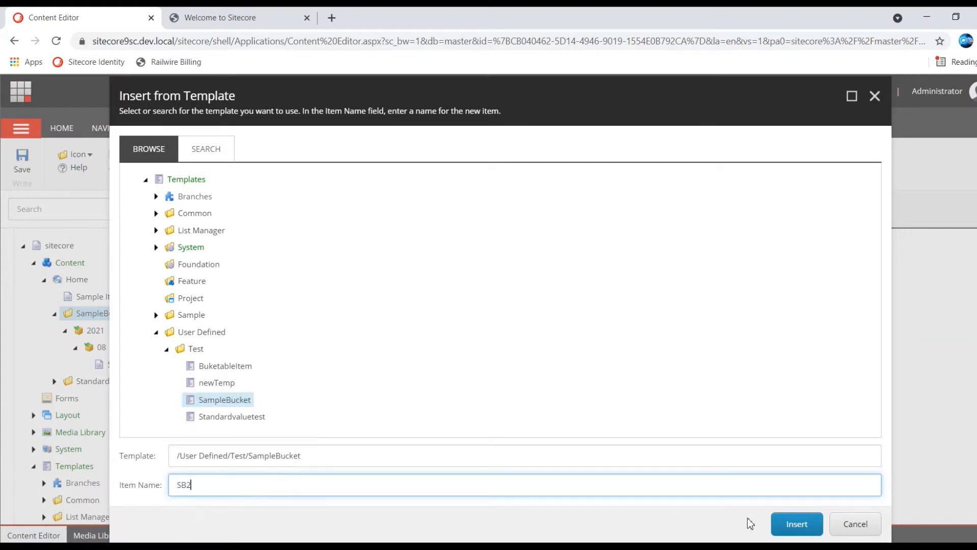
pyautogui.click(790, 524)
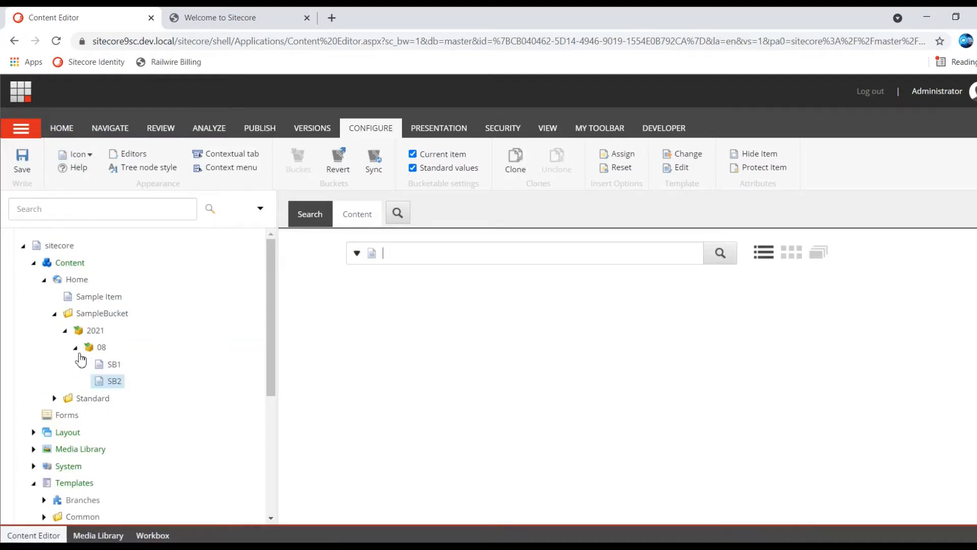
# Examine the date folder structure inside SampleBucket by collapsing and re-expanding its levels in the content tree
pyautogui.click(76, 348)
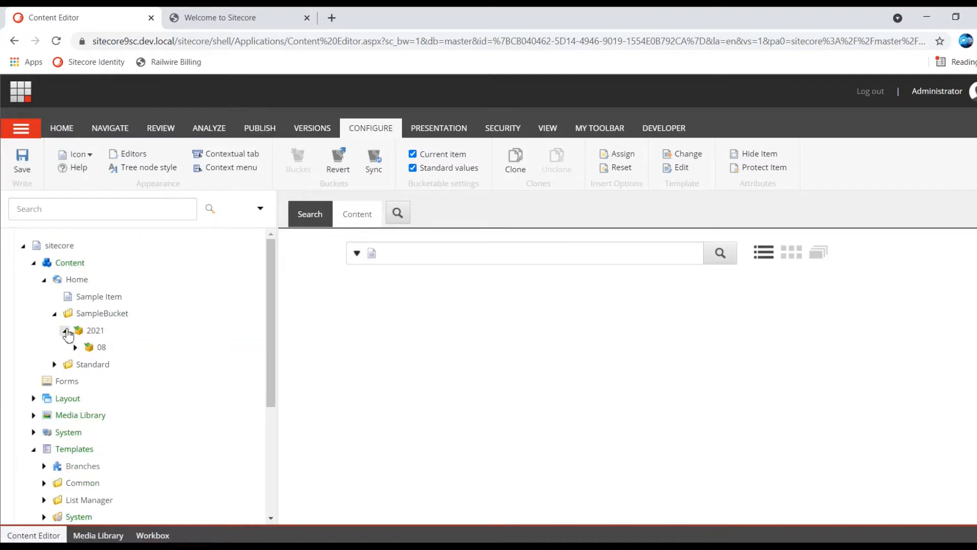
pyautogui.click(67, 332)
pyautogui.click(55, 314)
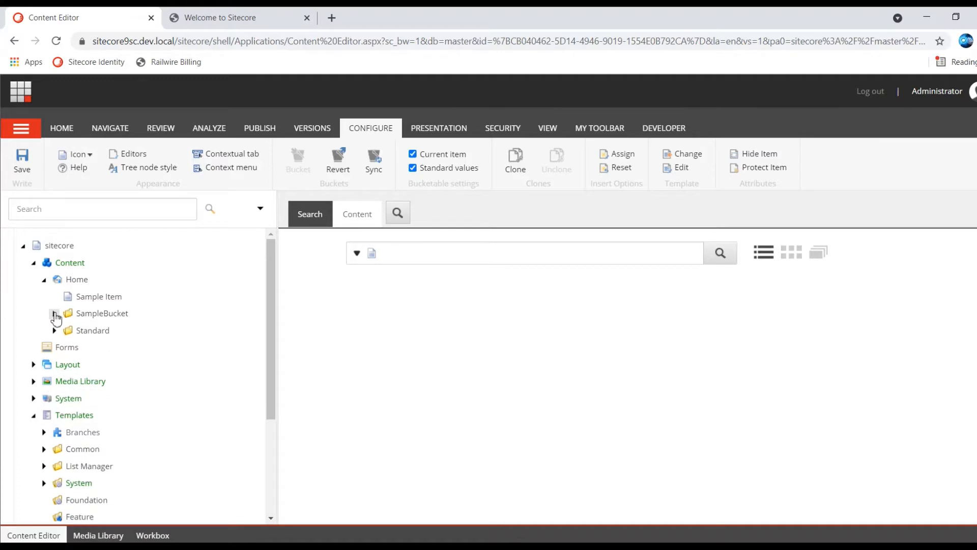
pyautogui.click(55, 314)
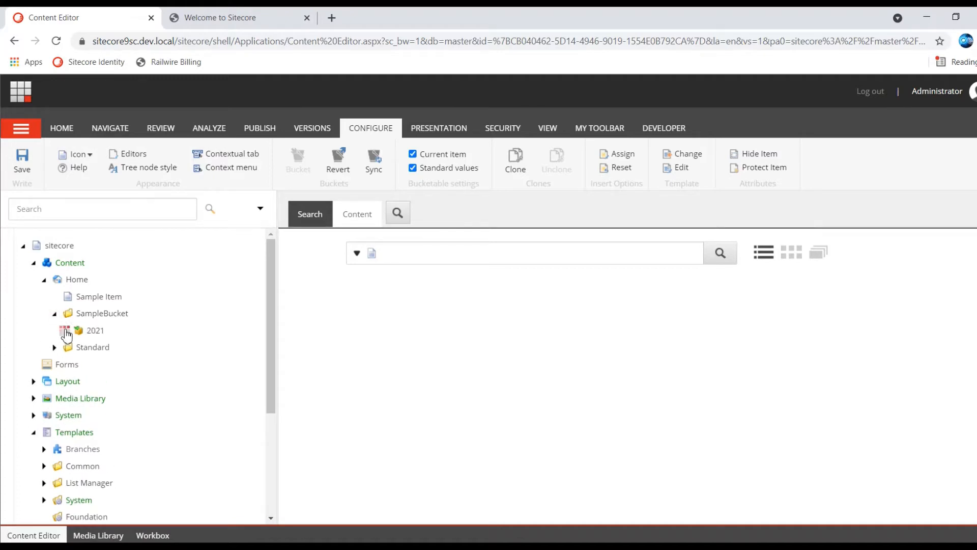
pyautogui.click(66, 331)
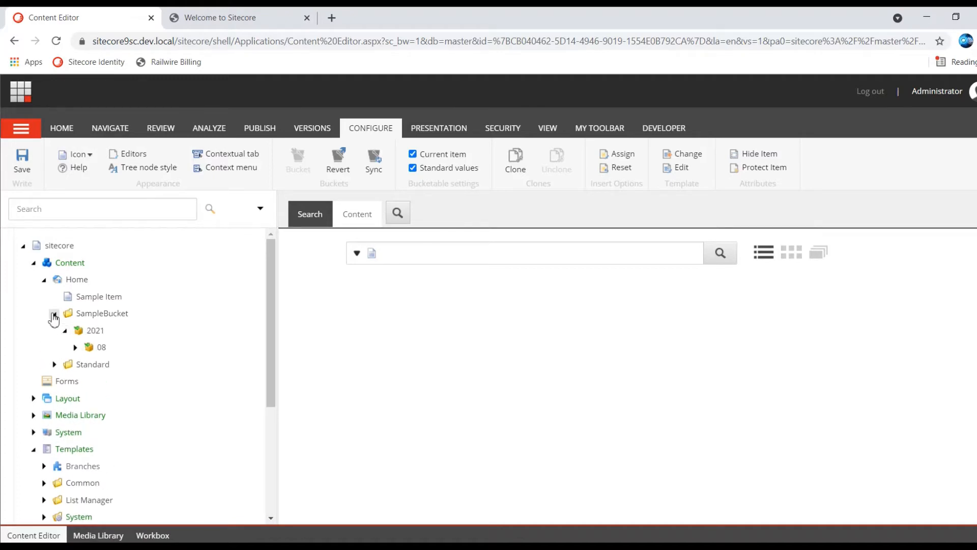
pyautogui.click(54, 314)
# Hide buckets in the content tree to check how SampleBucket expands, and show them again
pyautogui.click(547, 129)
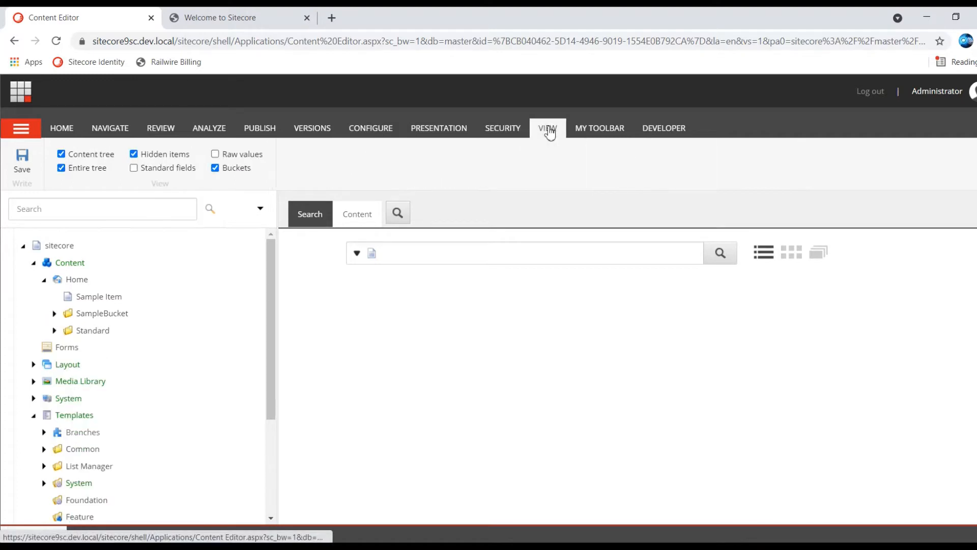
pyautogui.click(217, 169)
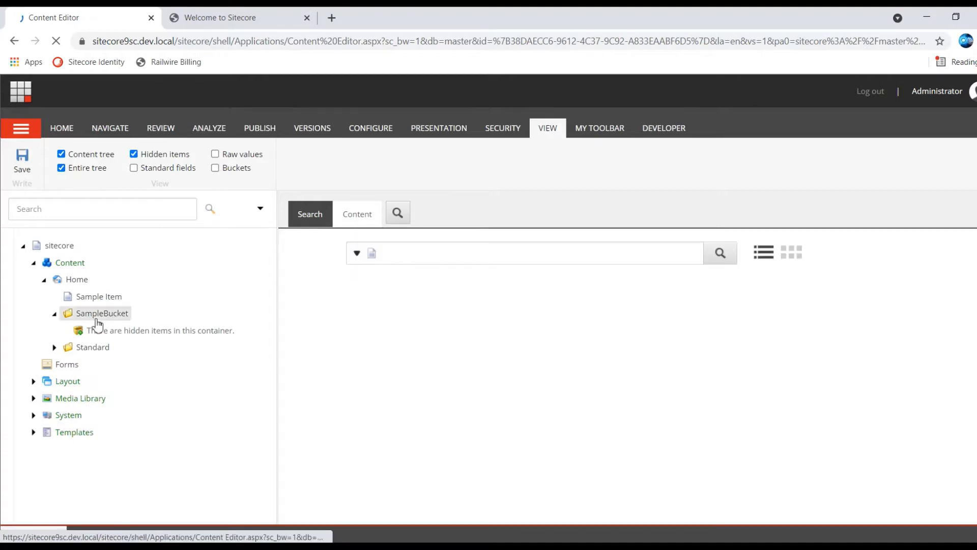
pyautogui.click(54, 314)
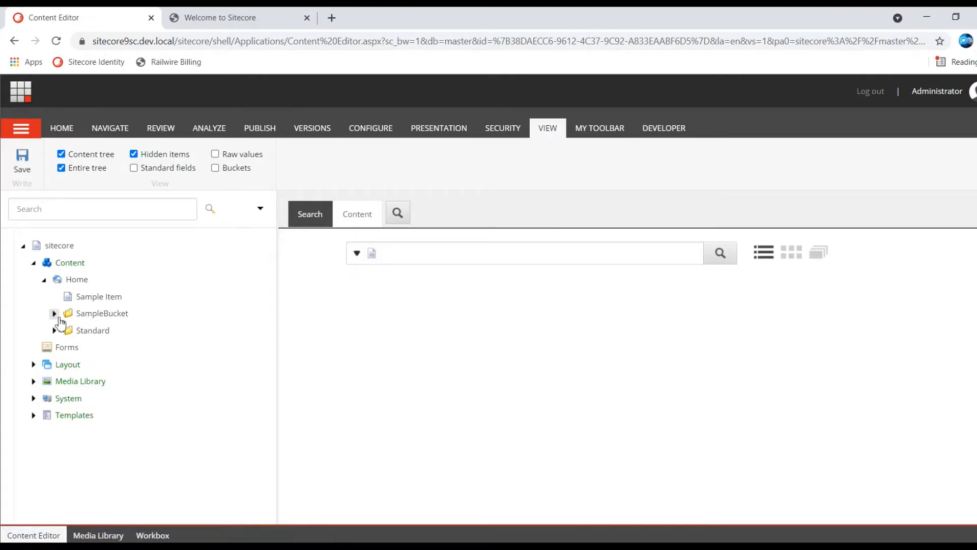
pyautogui.click(58, 316)
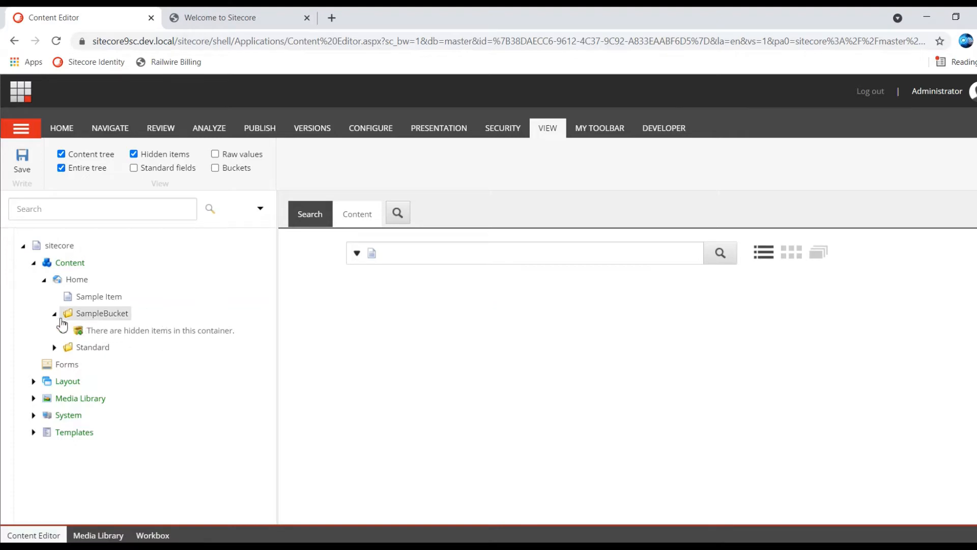
pyautogui.click(215, 169)
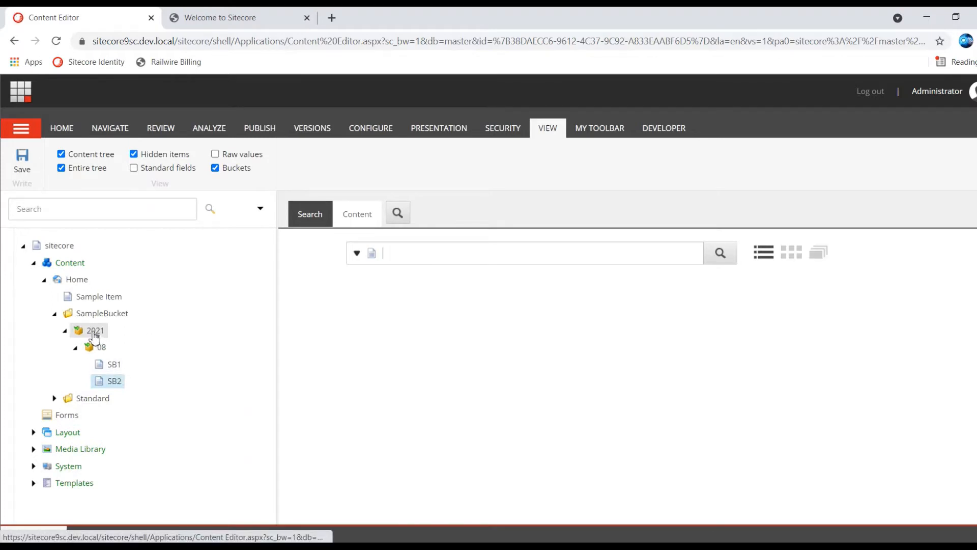
# Publish the SampleBucket folder under Home with its subitems and related items using Smart publish, and close the publishing dialog
pyautogui.click(103, 317)
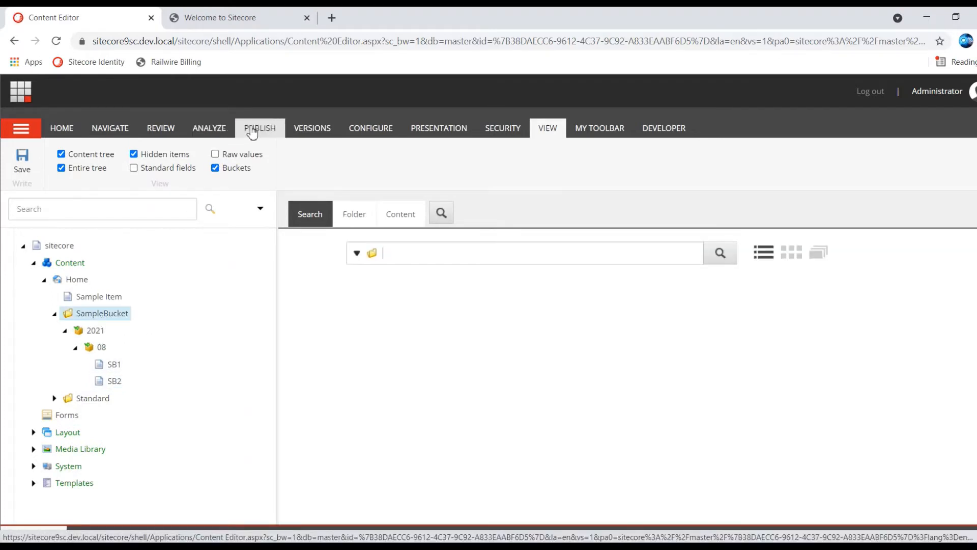
pyautogui.click(253, 131)
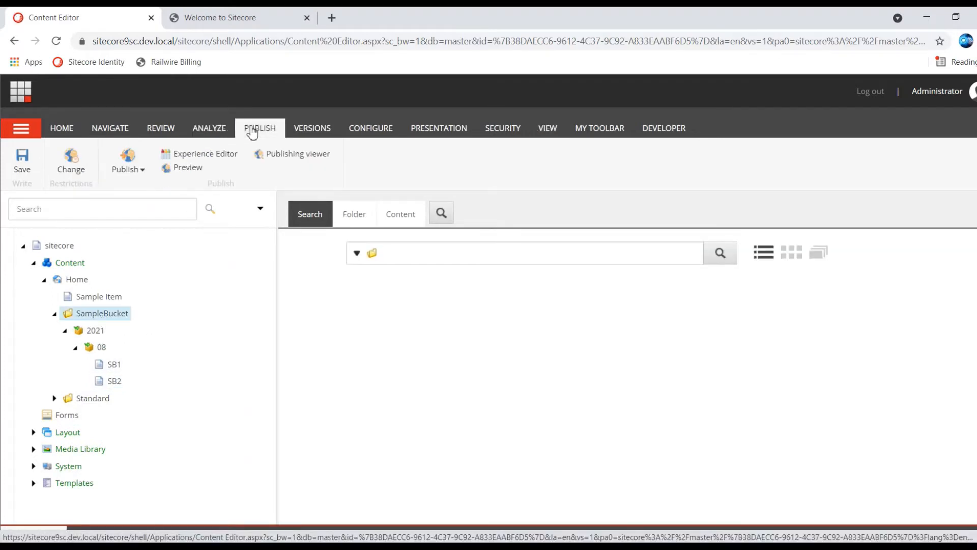
pyautogui.click(143, 172)
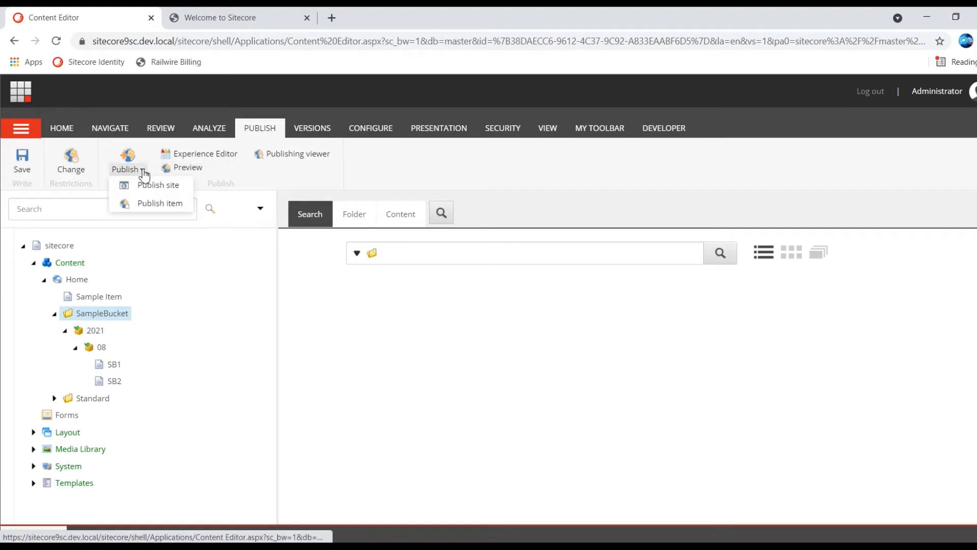
pyautogui.click(158, 204)
pyautogui.click(561, 492)
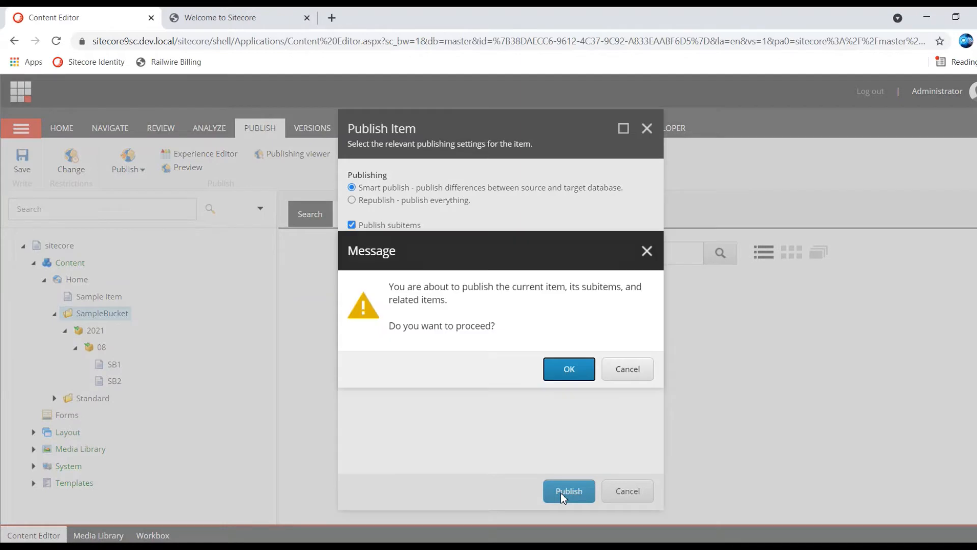
pyautogui.click(567, 370)
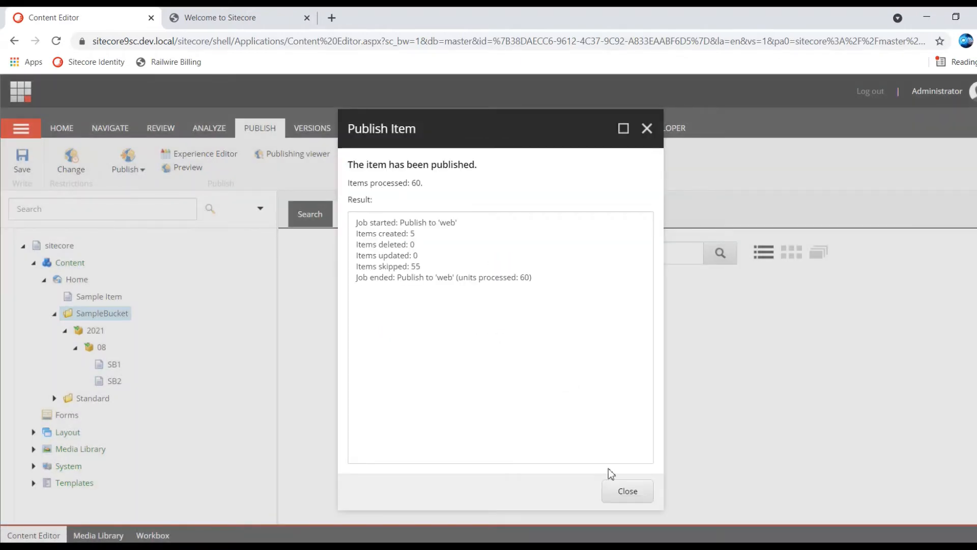
pyautogui.click(630, 492)
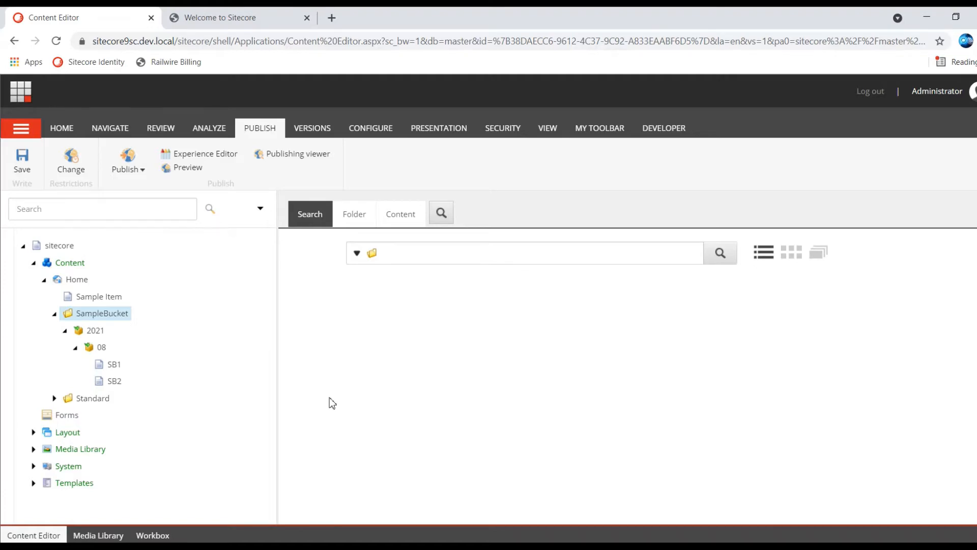
# Switch to Notepad++, set BucketConfiguration.BucketFolderPath in Sitecore.Buckets.config to yyyy\/MM/dd\/HH, reusing the commented default's day and hour part, and save the file
pyautogui.hotkey('alt', 'Tab')
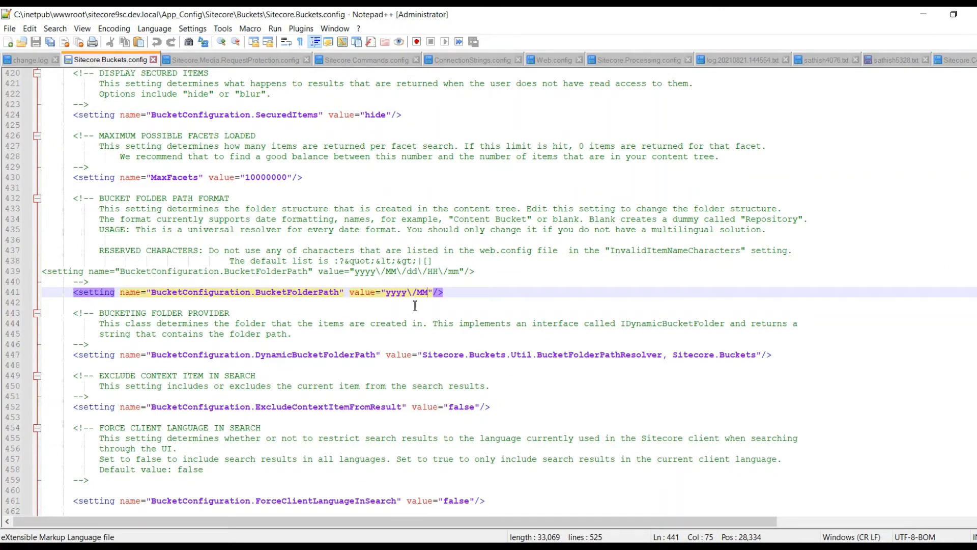
pyautogui.doubleClick(217, 291)
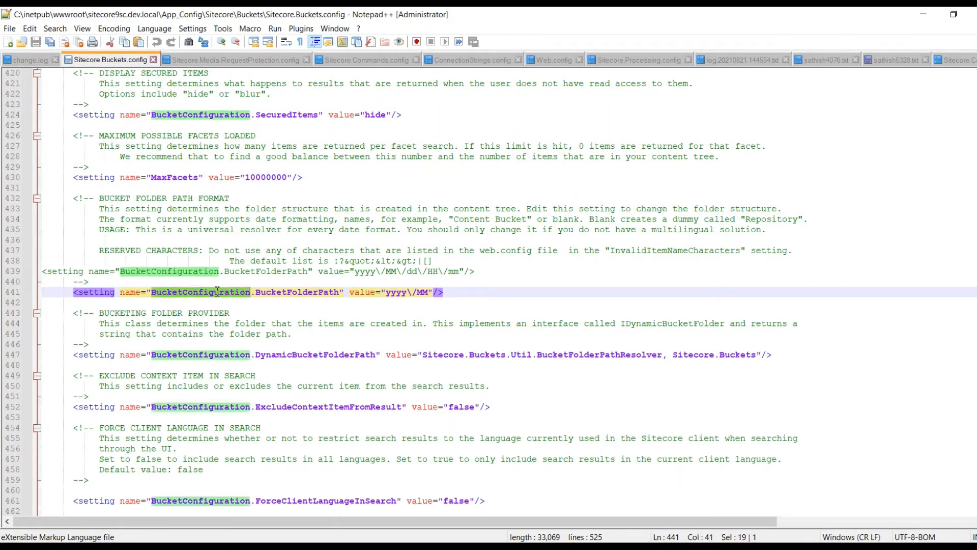
pyautogui.doubleClick(293, 293)
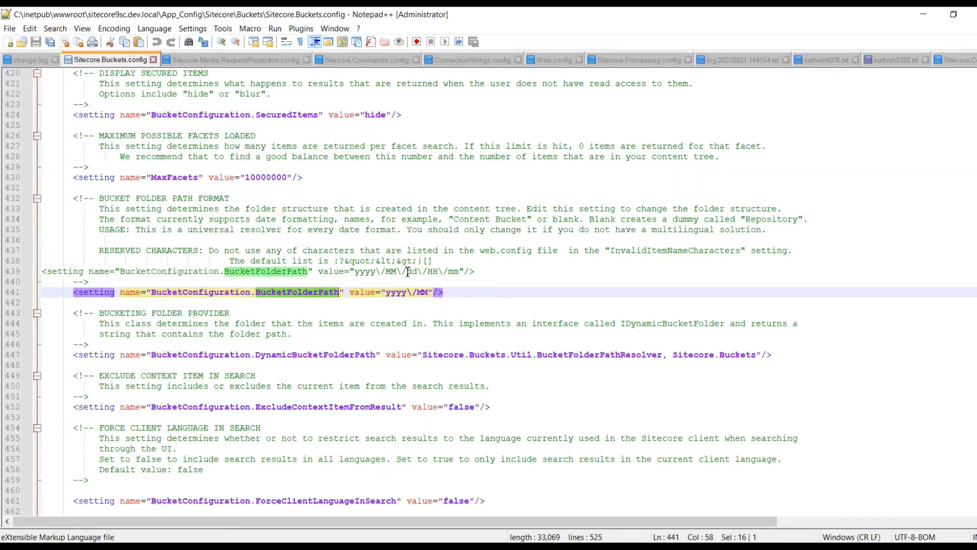
pyautogui.moveTo(406, 272); pyautogui.dragTo(445, 271)
pyautogui.hotkey('ctrl', 'c')
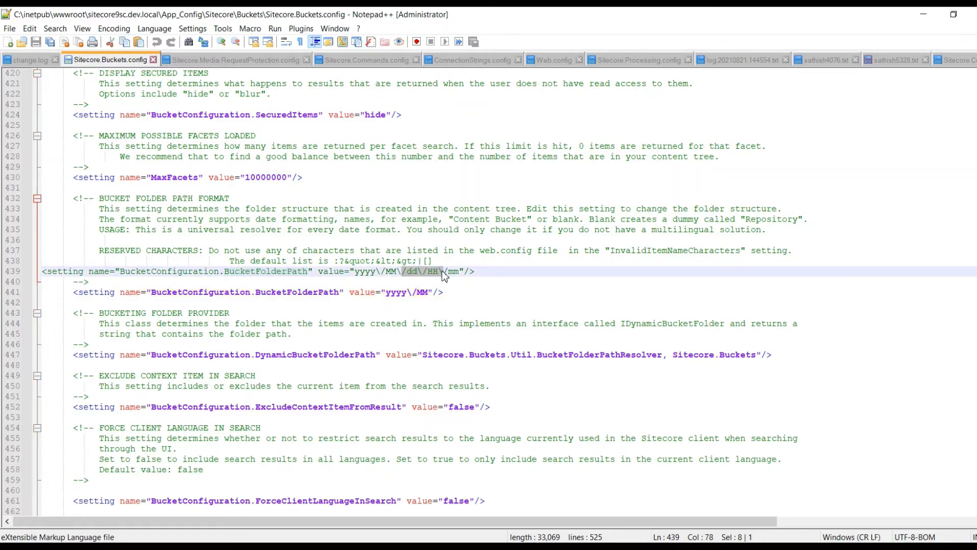
pyautogui.click(429, 293)
pyautogui.hotkey('ctrl', 'v')
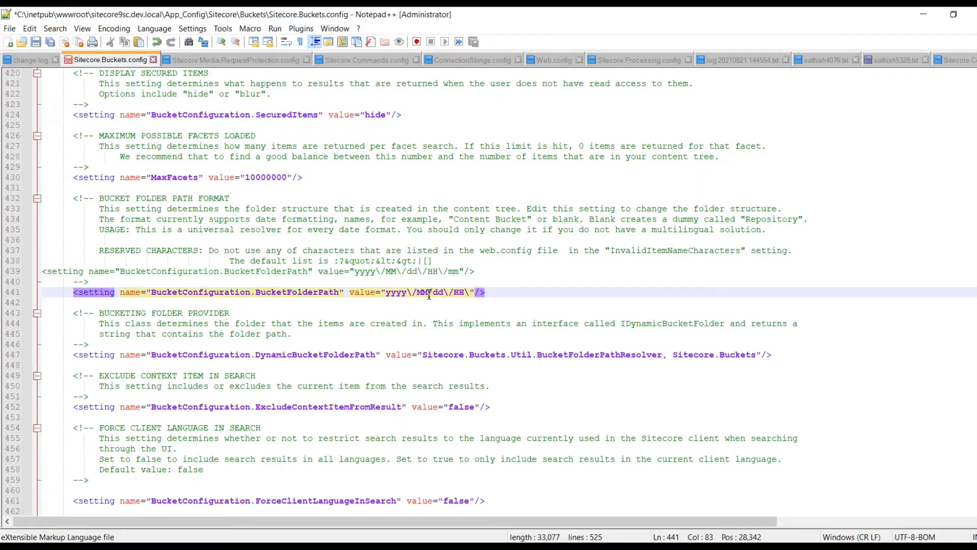
pyautogui.press('BackSpace')
pyautogui.hotkey('ctrl', 's')
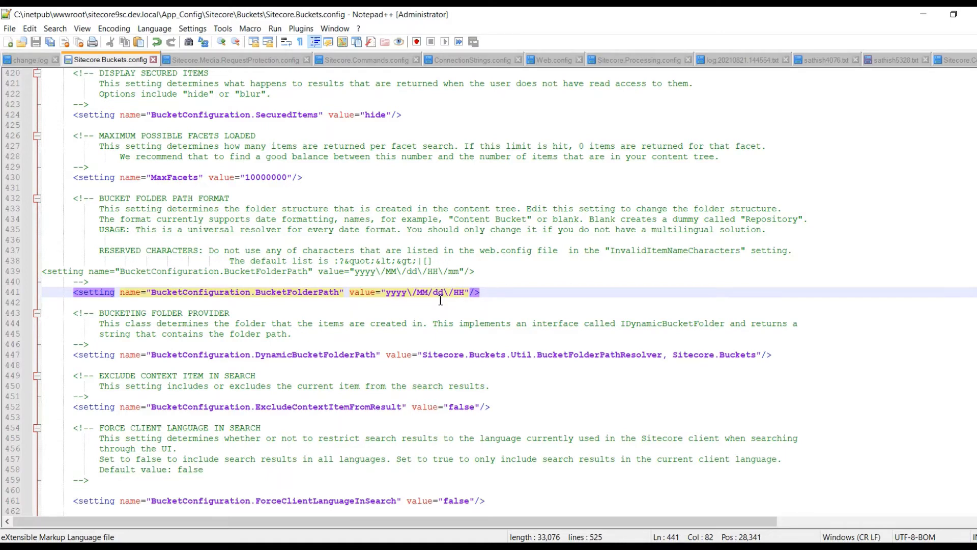
# Return to the Sitecore Content Editor in the browser and reload the page
pyautogui.click(922, 15)
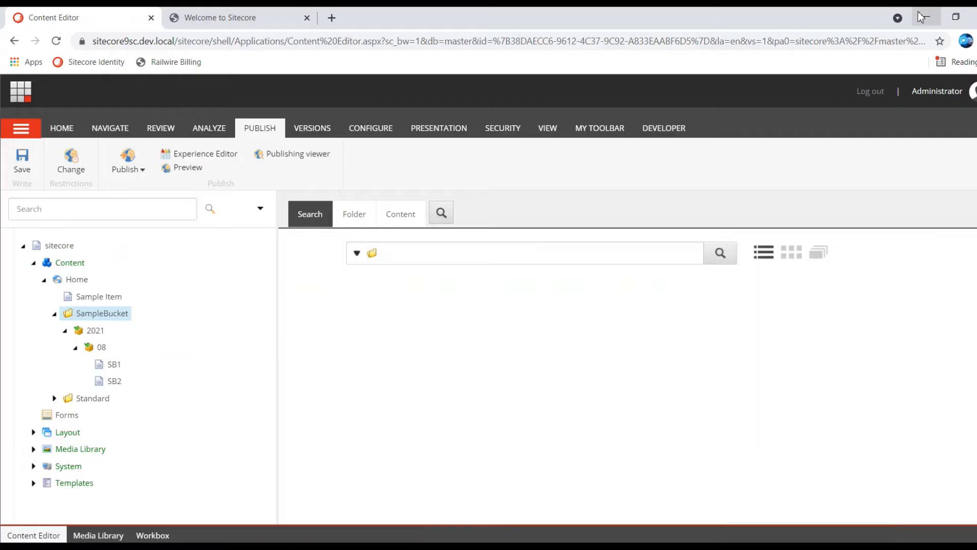
pyautogui.click(57, 43)
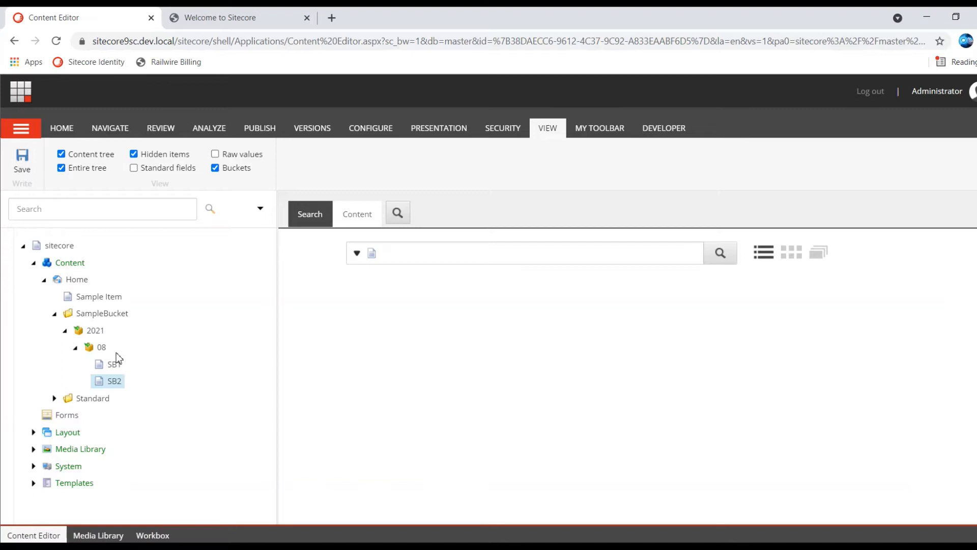
# Sync the SampleBucket item bucket with the new folder path format and expand its folders down to SB1 and SB2
pyautogui.click(372, 133)
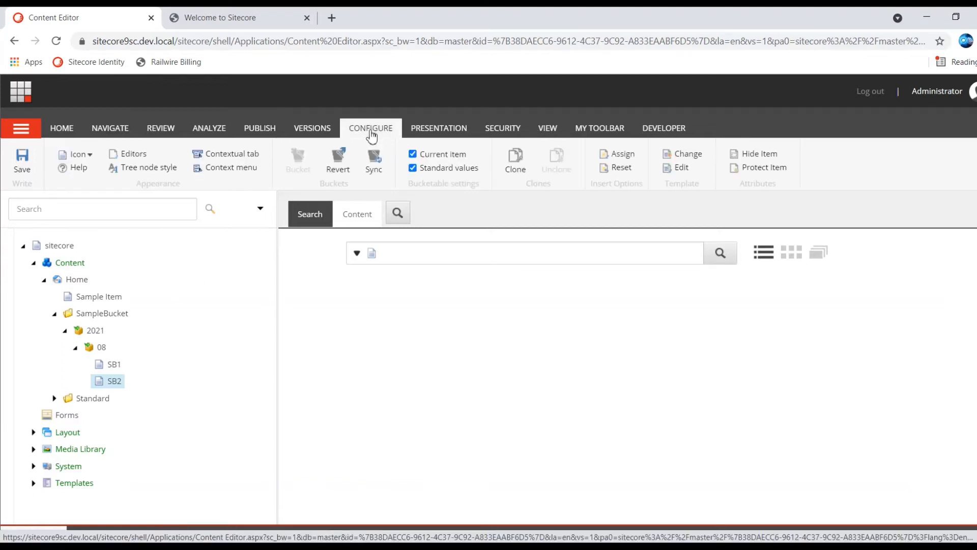
pyautogui.click(105, 317)
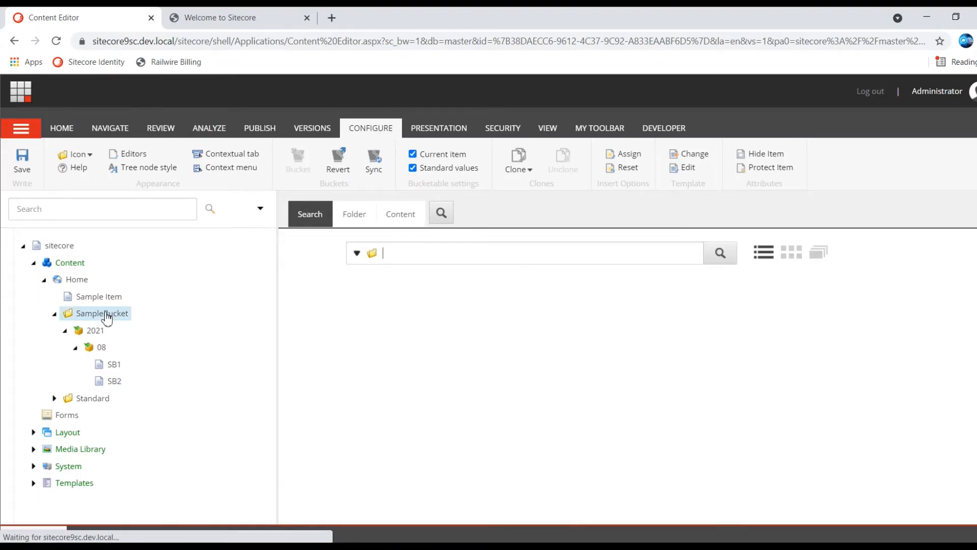
pyautogui.click(380, 169)
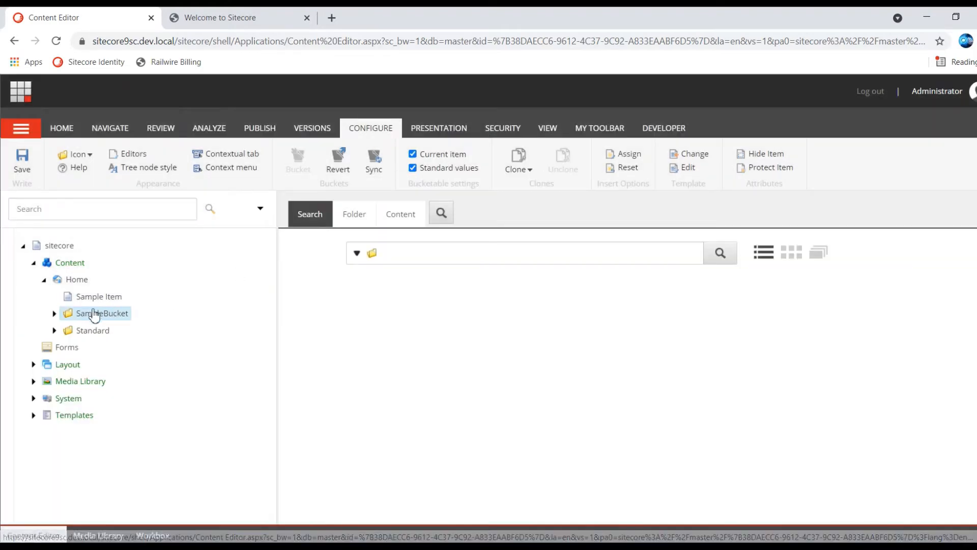
pyautogui.click(55, 314)
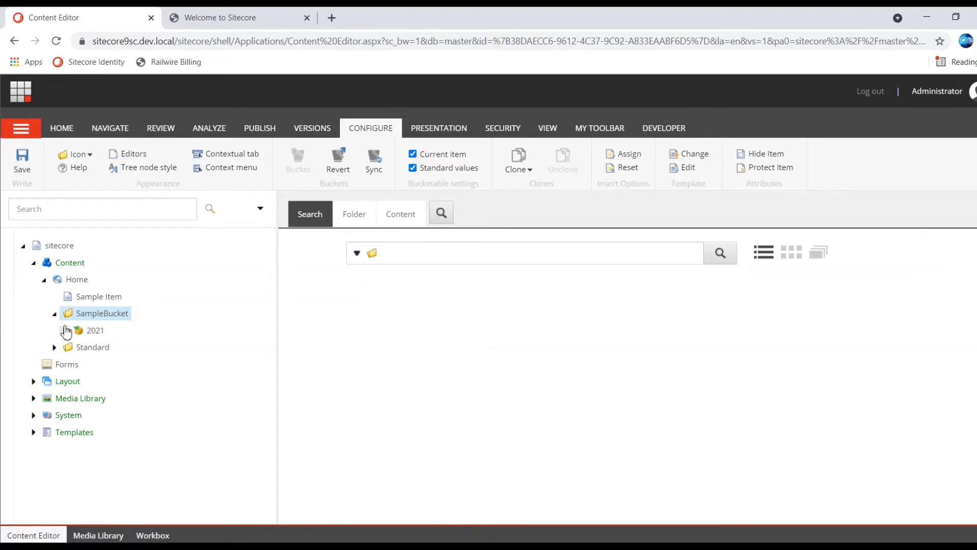
pyautogui.click(65, 330)
pyautogui.click(76, 347)
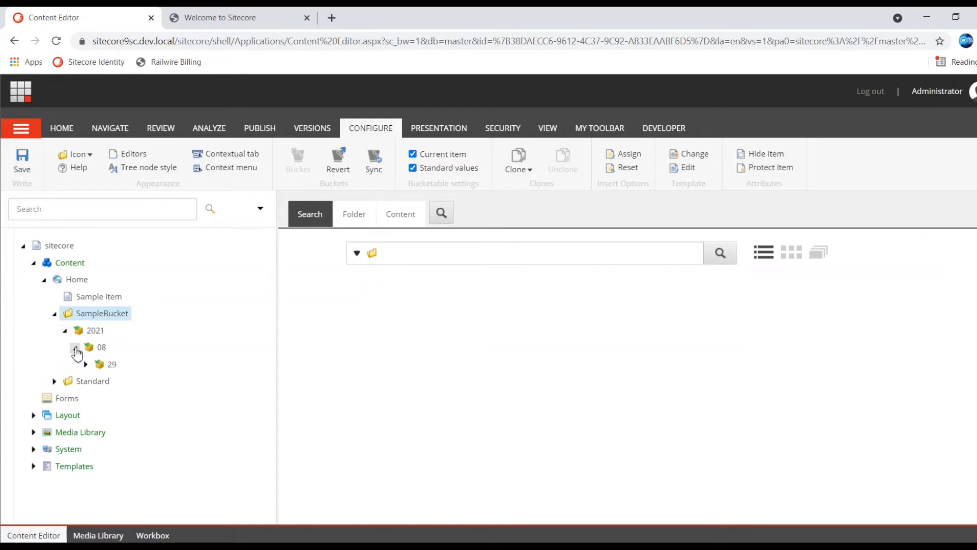
pyautogui.click(85, 365)
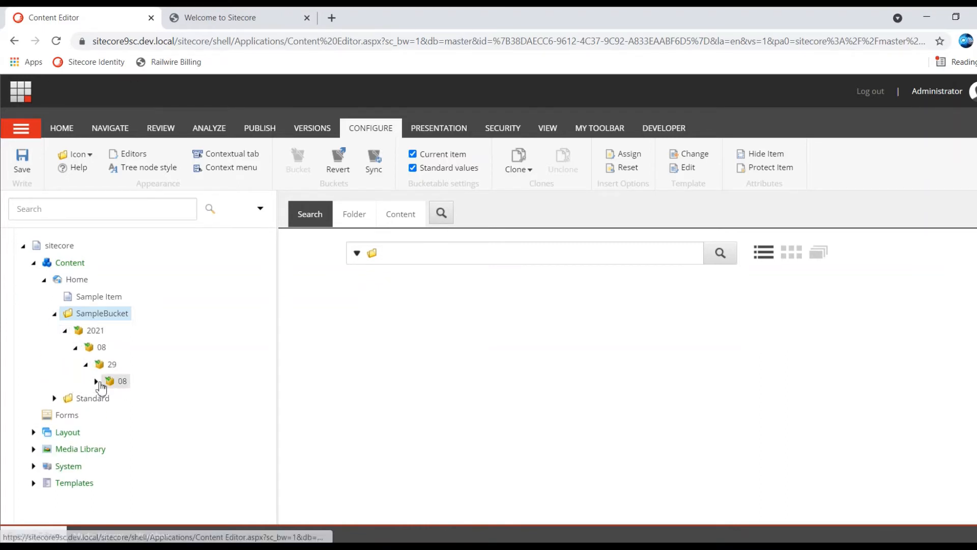
pyautogui.click(96, 382)
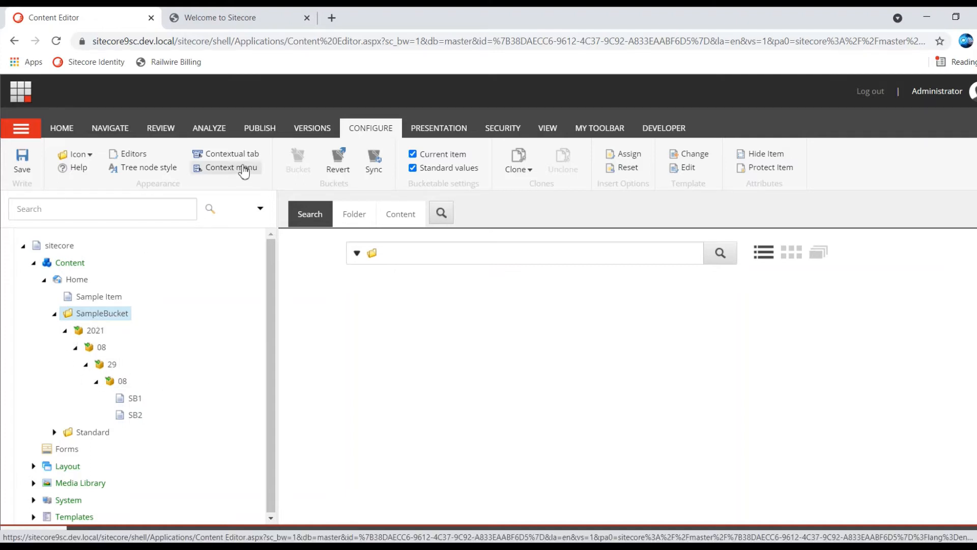
# Publish SampleBucket with its subitems and related items using Smart publish, and close the publishing dialog
pyautogui.click(260, 128)
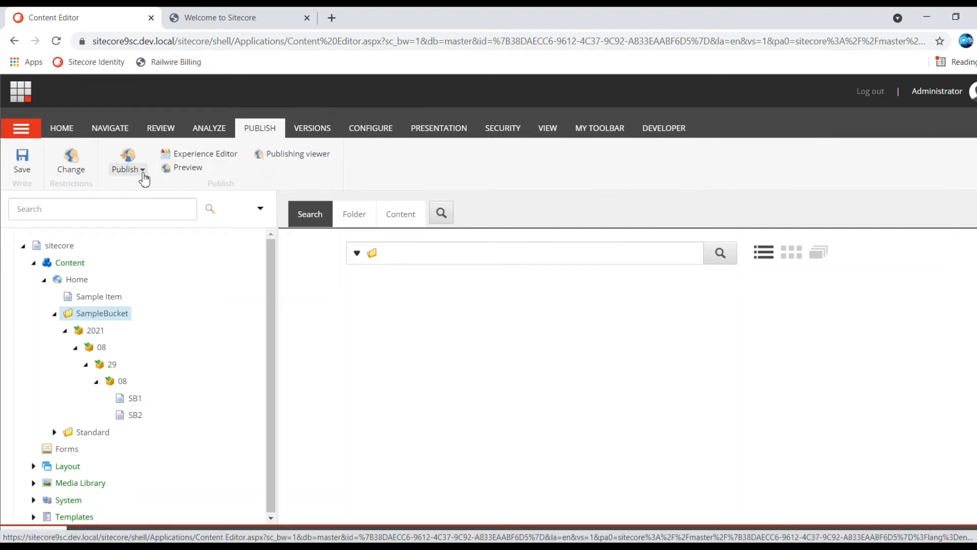
pyautogui.click(142, 170)
pyautogui.click(155, 203)
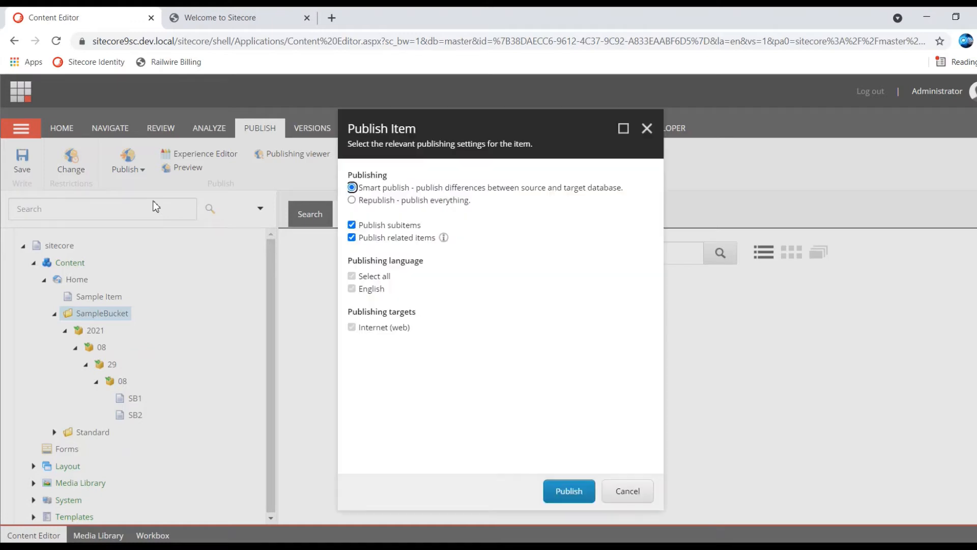
pyautogui.click(562, 489)
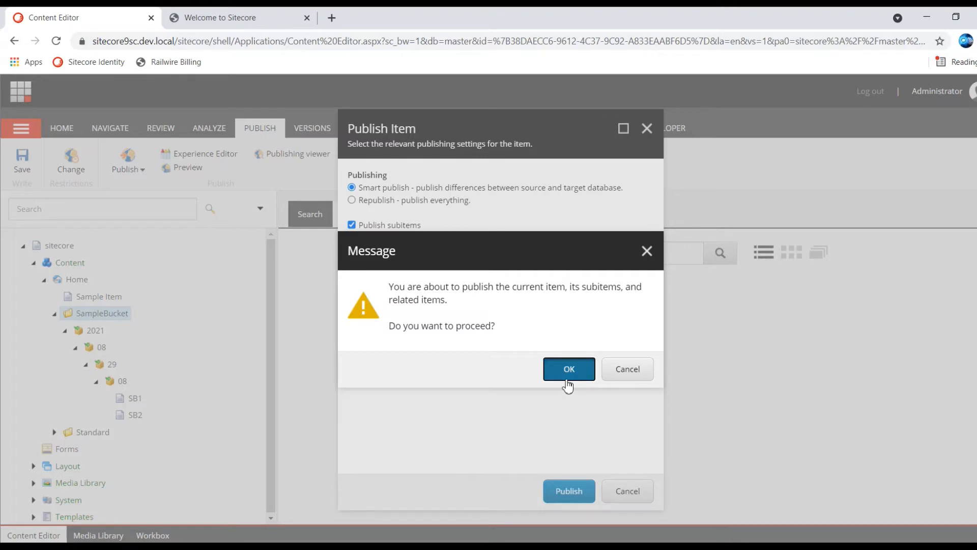
pyautogui.click(566, 376)
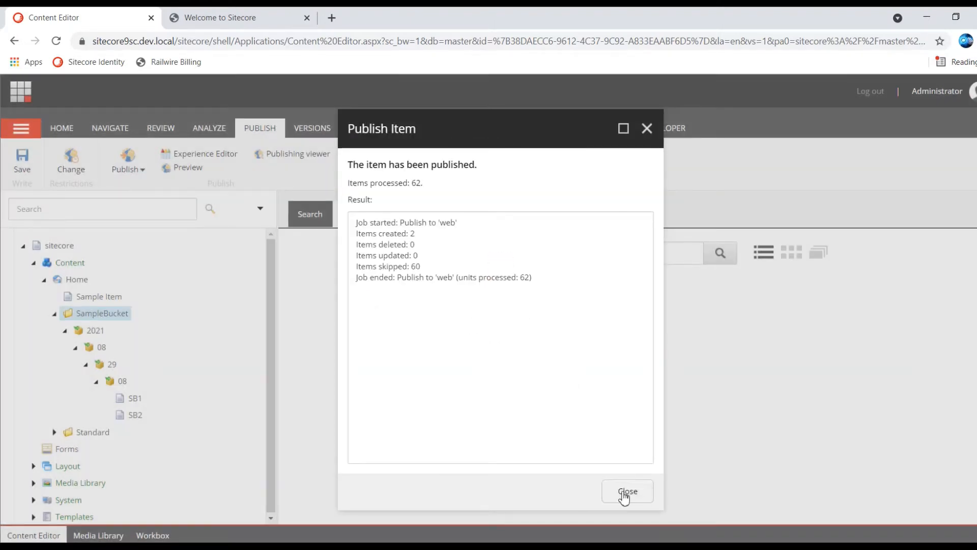
pyautogui.click(623, 492)
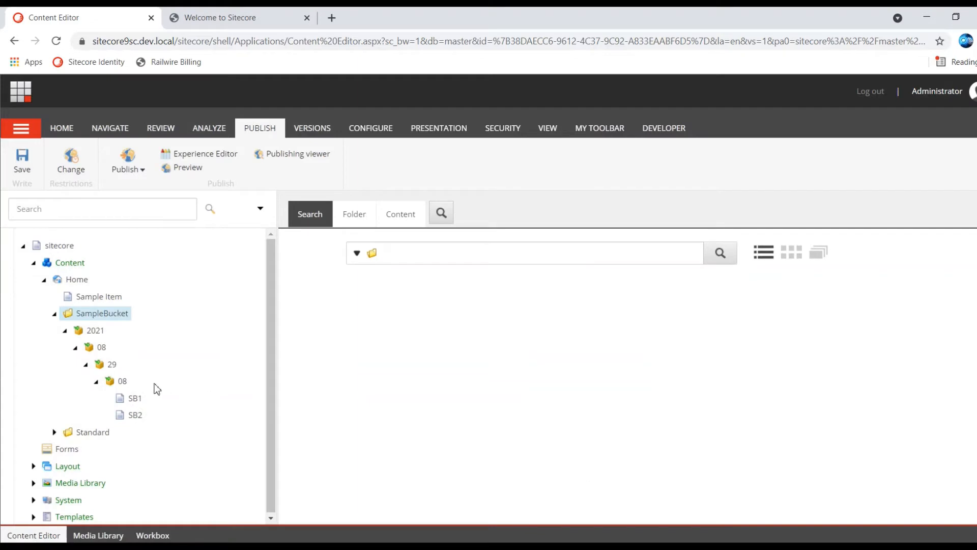
# Show the content details of the SB1 item and copy its full item path
pyautogui.click(140, 402)
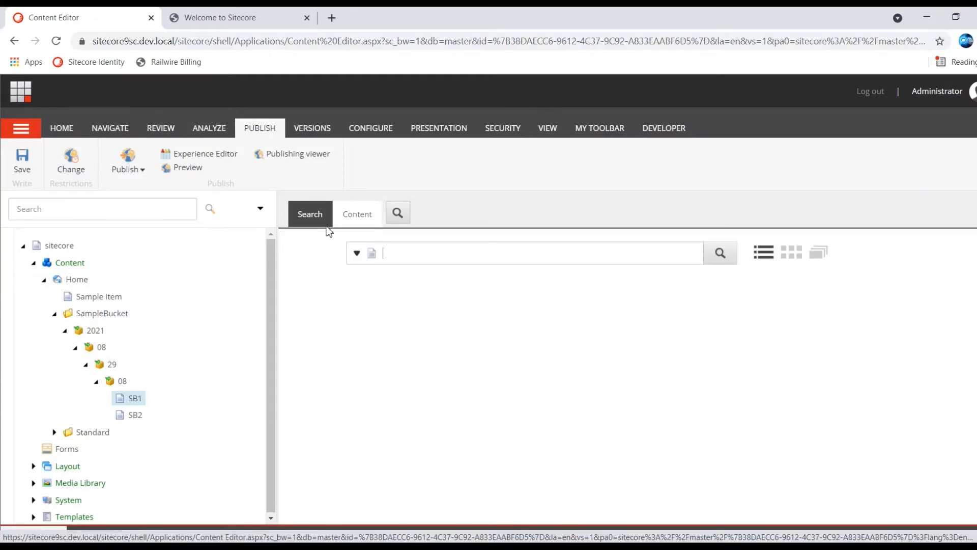
pyautogui.click(363, 212)
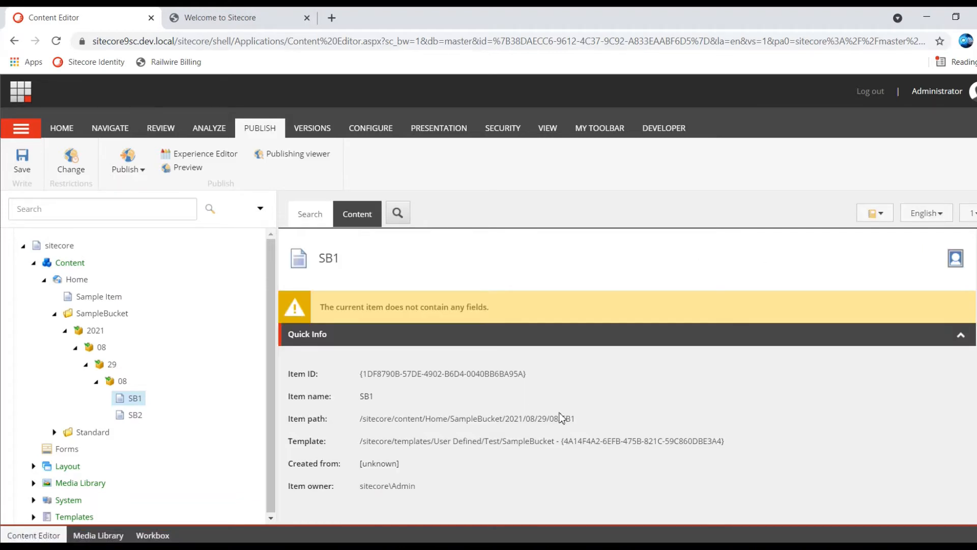
pyautogui.moveTo(575, 420); pyautogui.dragTo(427, 422)
pyautogui.hotkey('ctrl', 'c')
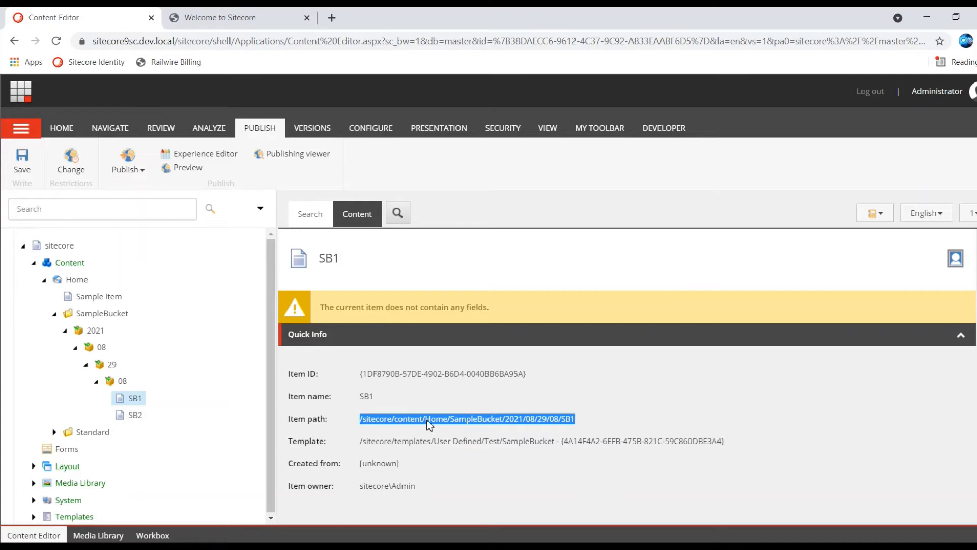
# Load SB1's page in the other browser tab using the copied path without /sitecore/content, as sitecore9sc.dev.local//Home/SampleBucket/2021/08/29/08/SB1
pyautogui.click(224, 11)
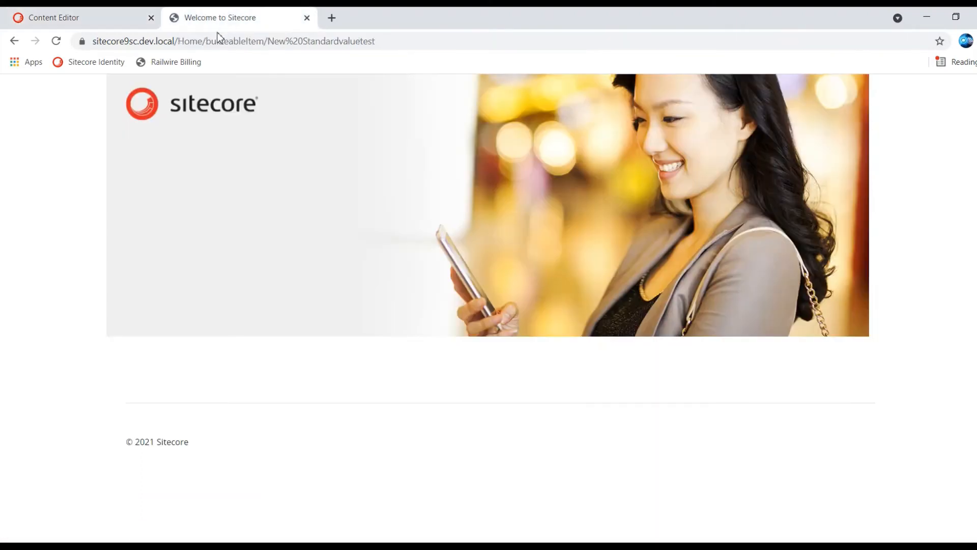
pyautogui.moveTo(182, 40); pyautogui.dragTo(383, 37)
pyautogui.hotkey('ctrl', 'v')
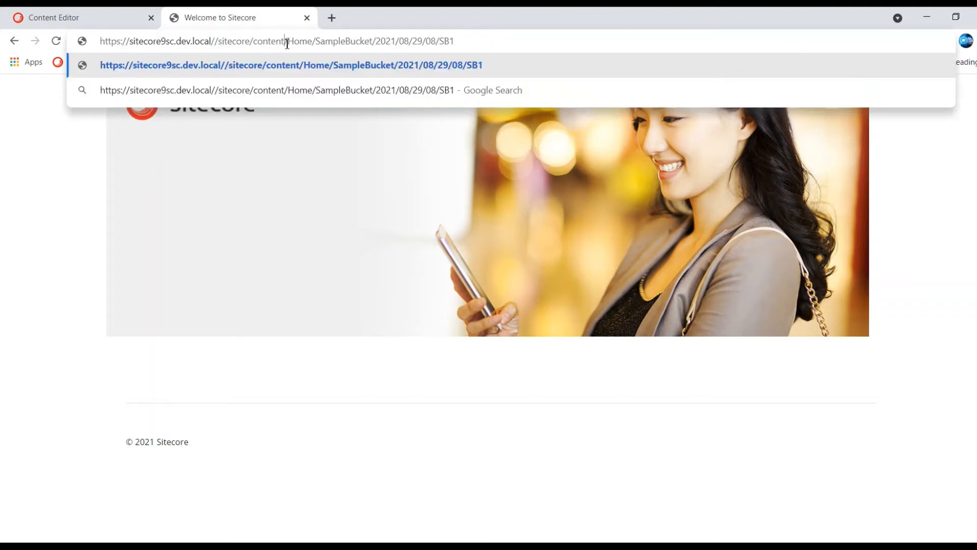
pyautogui.press('BackSpace')
pyautogui.press('BackSpace')
pyautogui.press('BackSpace')
pyautogui.press('BackSpace')
pyautogui.press('BackSpace')
pyautogui.press('BackSpace')
pyautogui.press('BackSpace')
pyautogui.press('BackSpace')
pyautogui.press('BackSpace')
pyautogui.press('BackSpace')
pyautogui.press('BackSpace')
pyautogui.press('BackSpace')
pyautogui.press('BackSpace')
pyautogui.press('BackSpace')
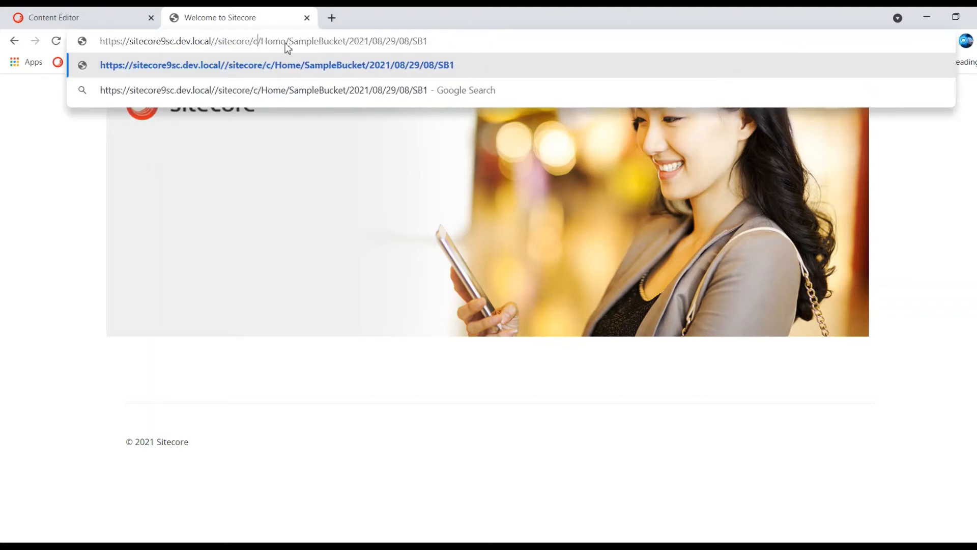
pyautogui.press('BackSpace')
pyautogui.press('BackSpace')
pyautogui.press('BackSpace')
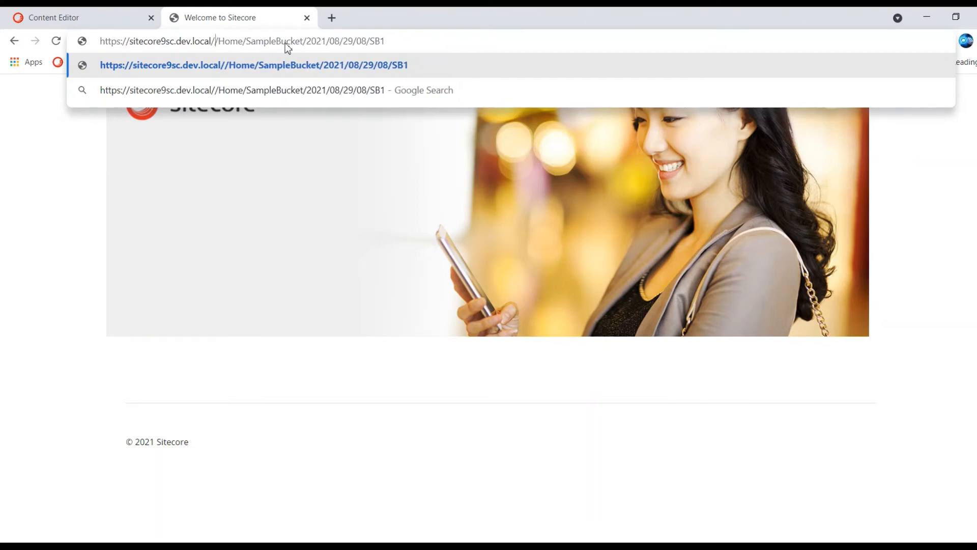
pyautogui.press('Return')
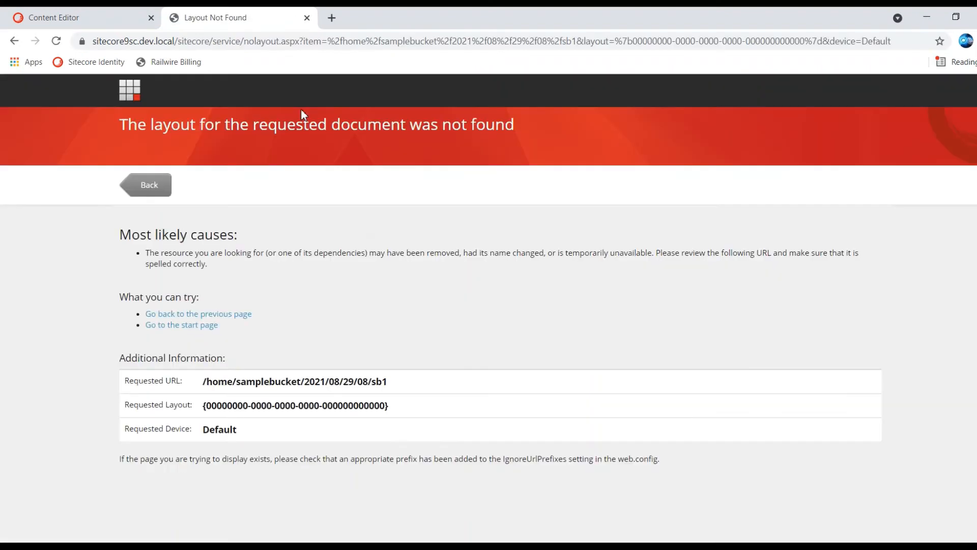
# Return to the Content Editor and insert an item from the User Defined/Test/BuketableItem template under SampleBucket, keeping the default name
pyautogui.click(99, 21)
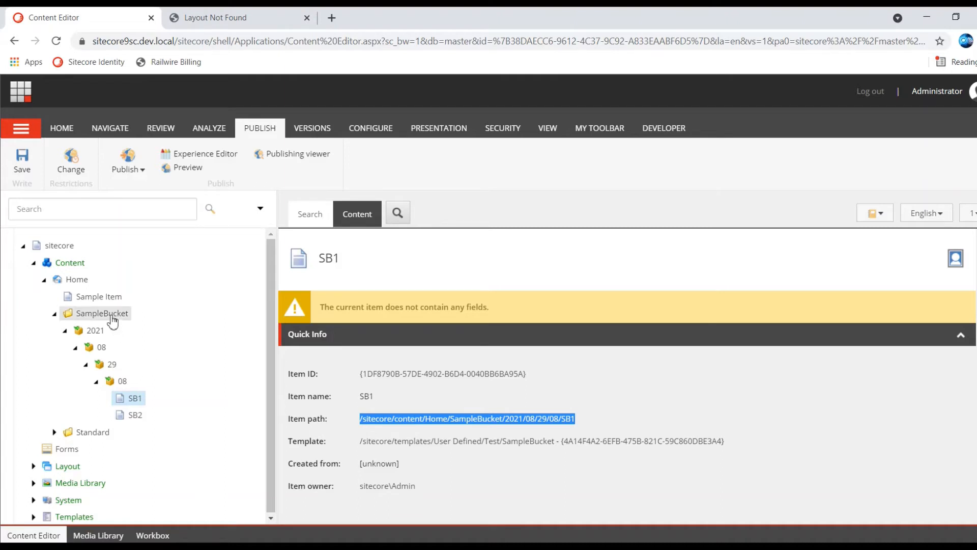
pyautogui.rightClick(112, 321)
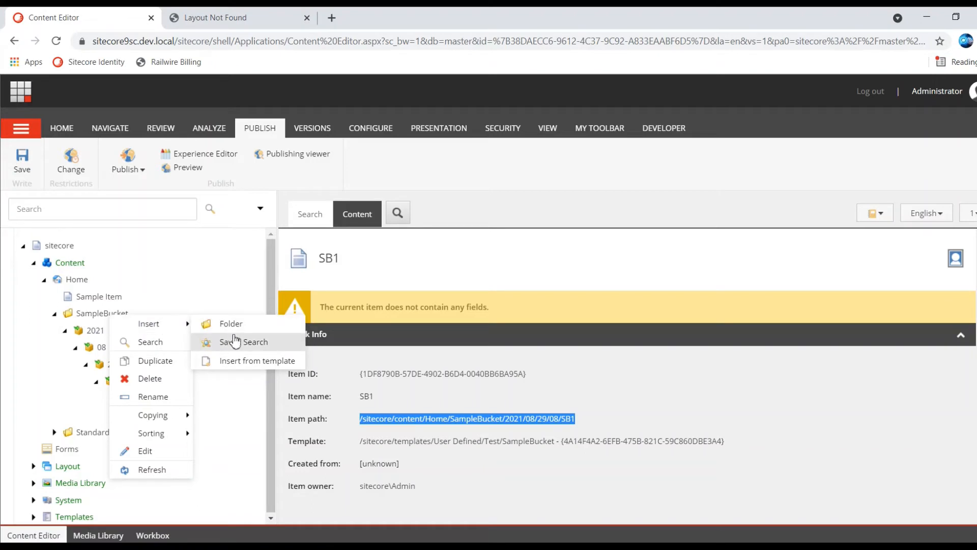
pyautogui.click(243, 360)
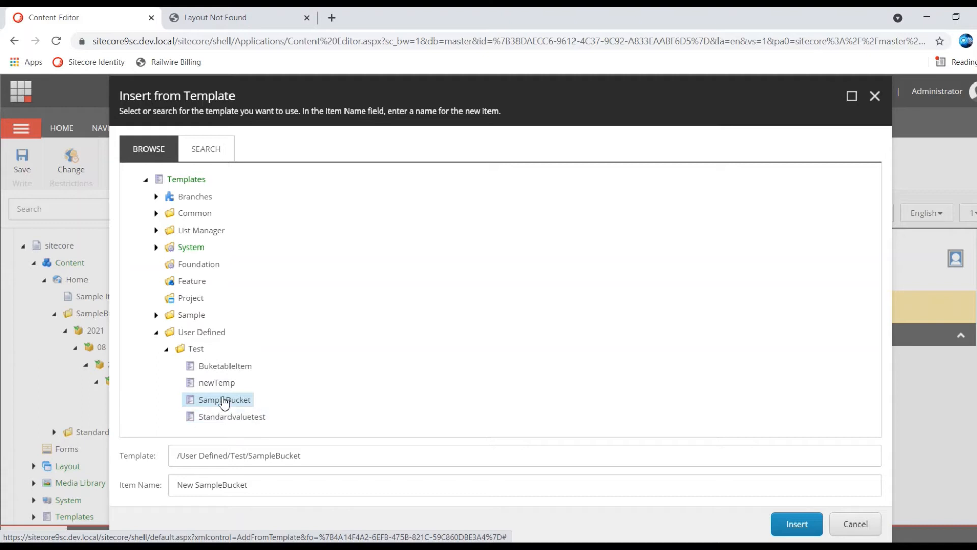
pyautogui.click(225, 369)
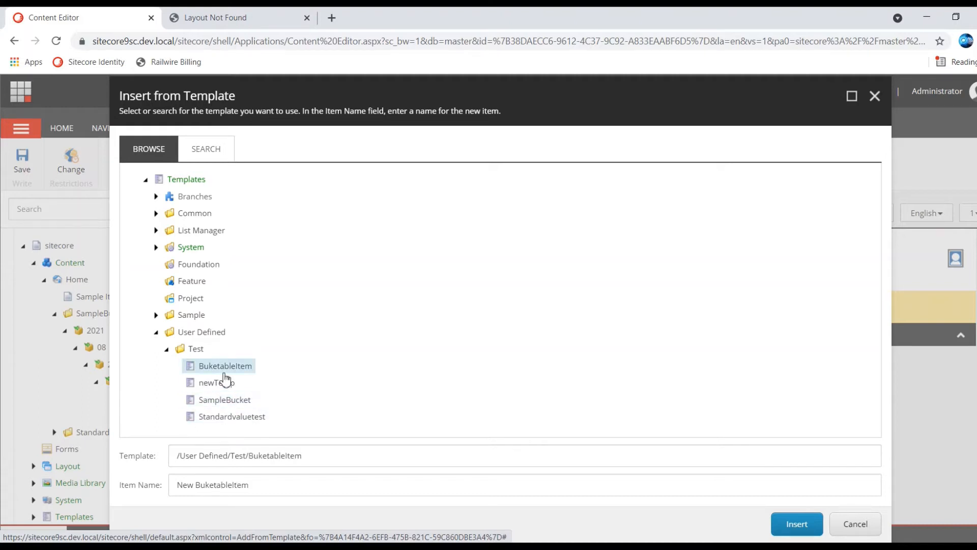
pyautogui.click(797, 527)
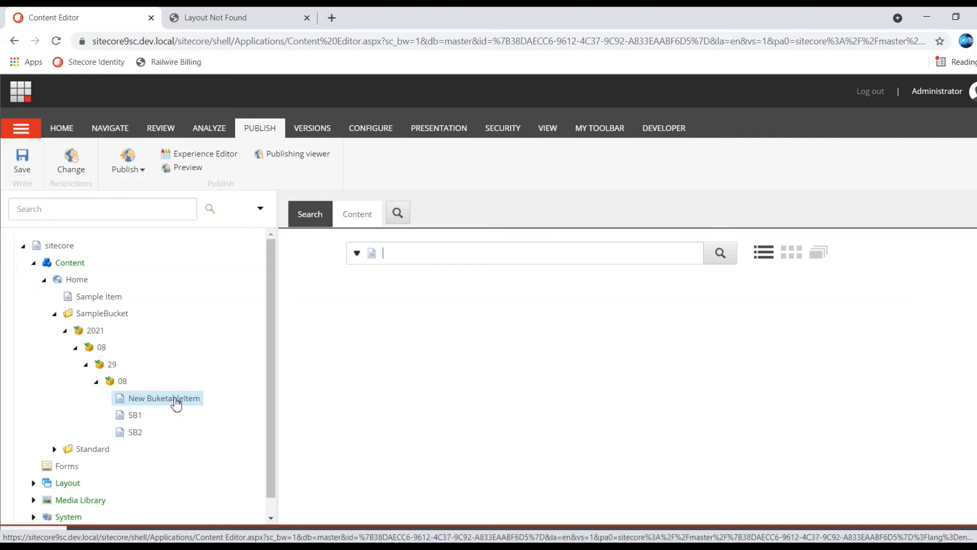
# Check the shared and final layout details of the New BuketableItem item, and close the dialog
pyautogui.click(436, 128)
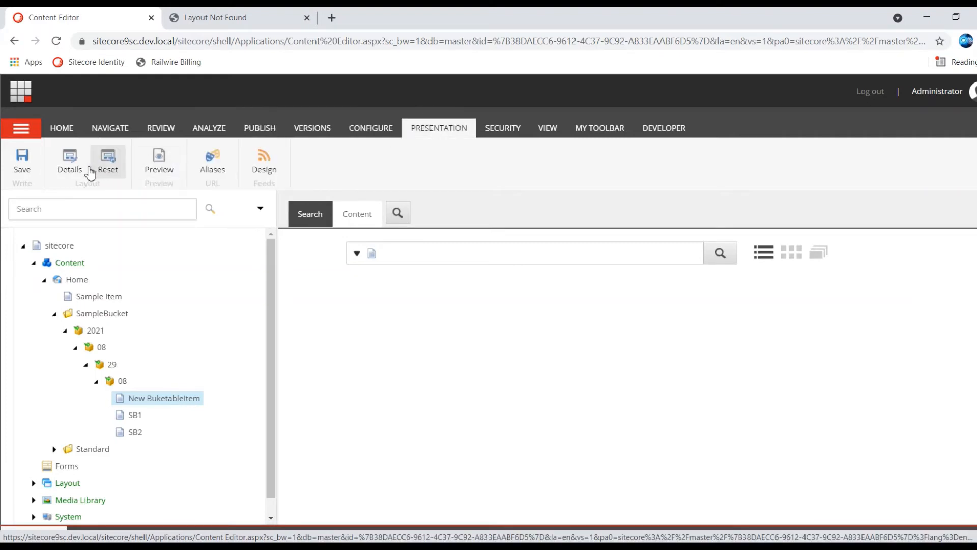
pyautogui.click(72, 171)
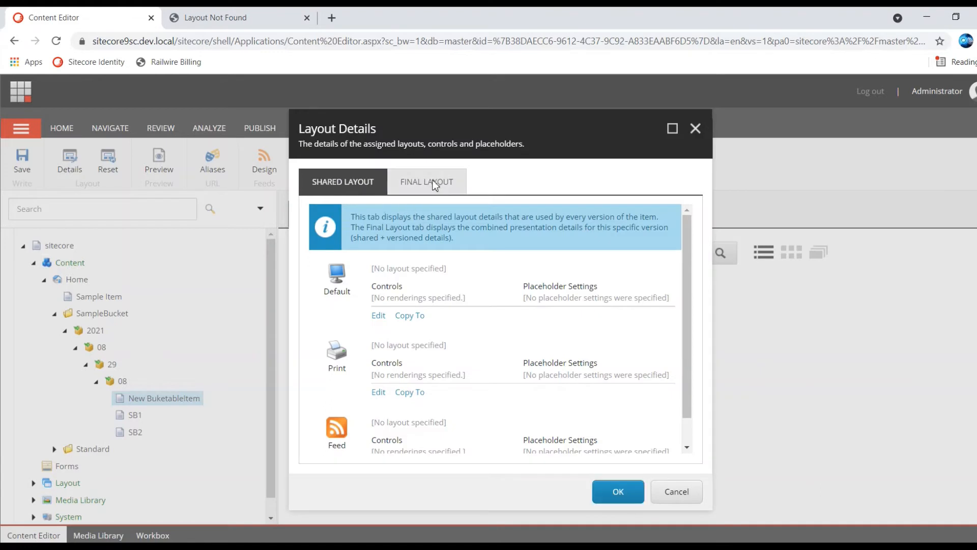
pyautogui.click(432, 182)
pyautogui.click(695, 128)
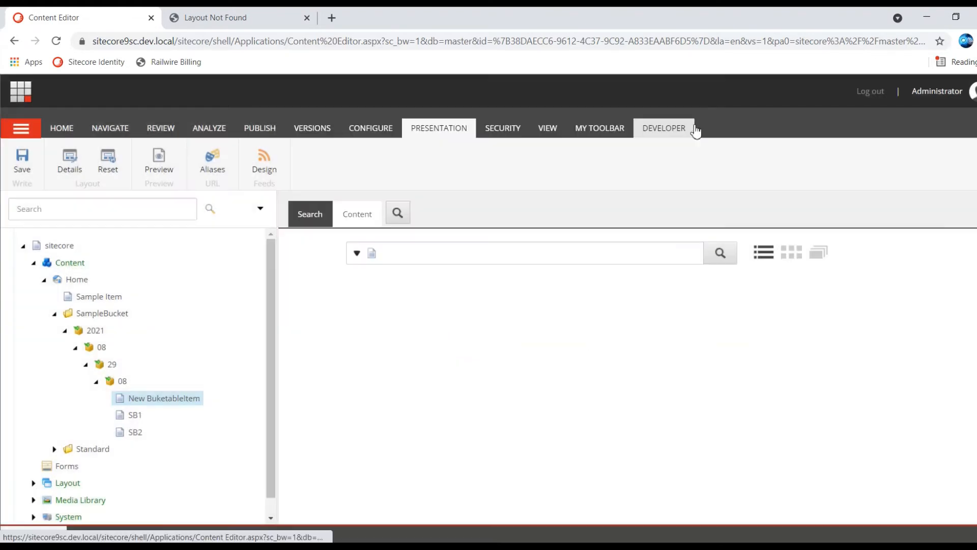
# Insert an item from the User Defined/Test/Standardvaluetest template under SampleBucket, keeping the default name
pyautogui.rightClick(122, 317)
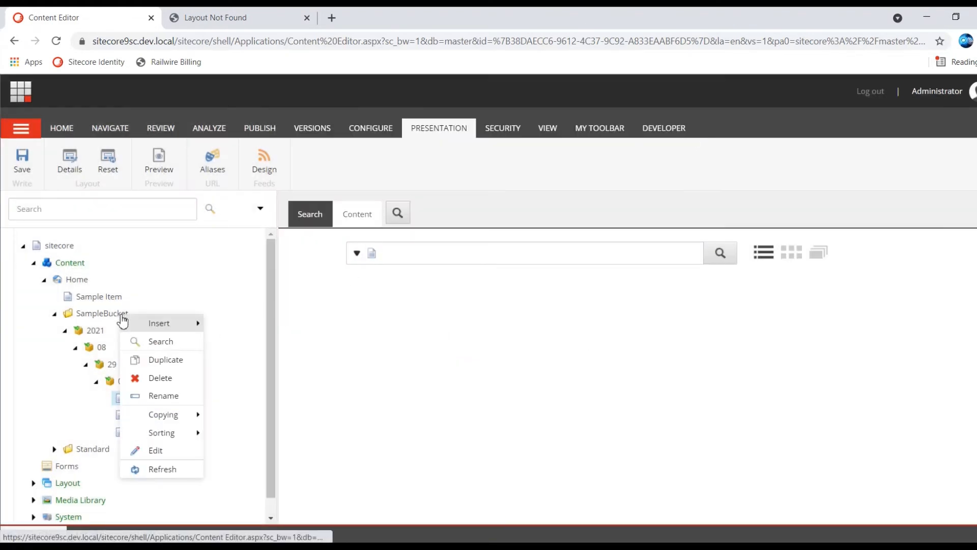
pyautogui.moveTo(153, 324)
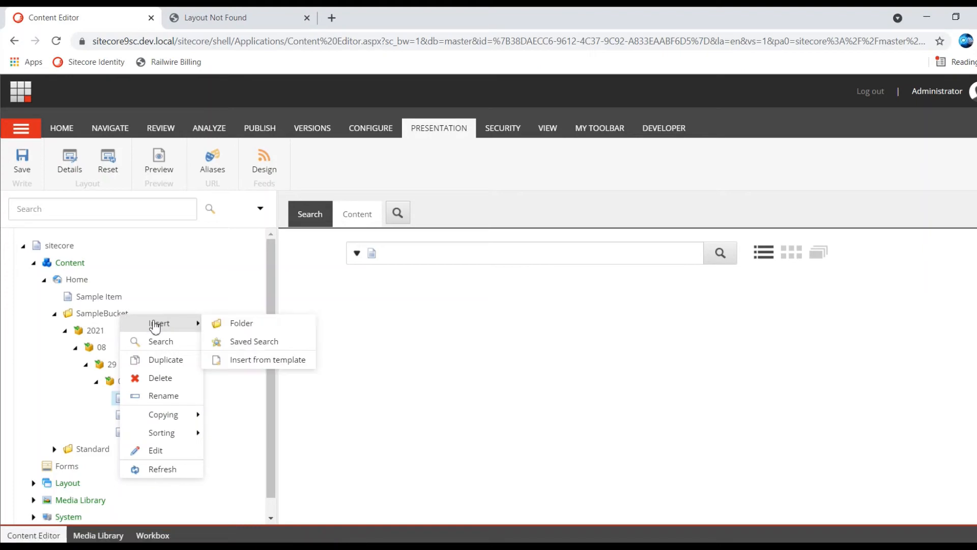
pyautogui.click(259, 361)
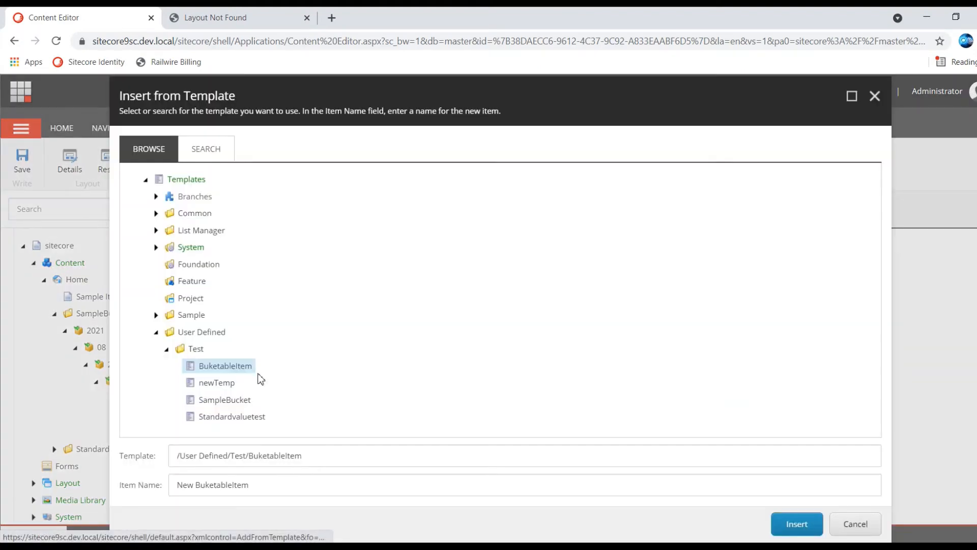
pyautogui.click(253, 421)
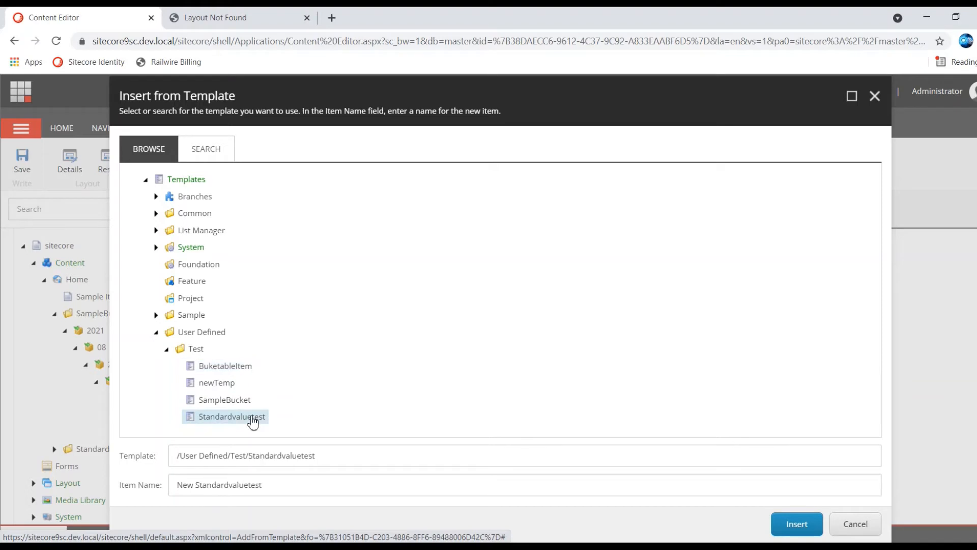
pyautogui.click(793, 530)
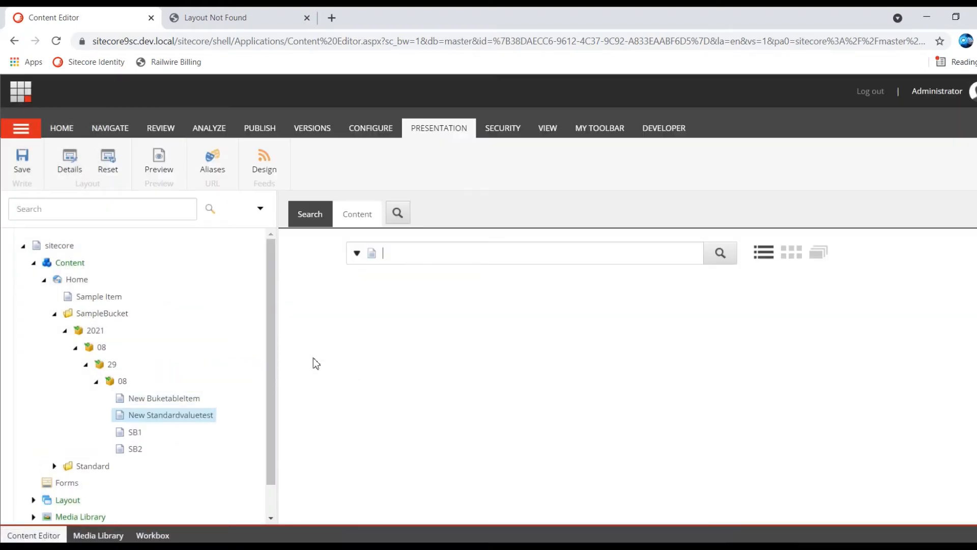
# Check the shared and final layout details of the New Standardvaluetest item, and close the dialog
pyautogui.click(71, 165)
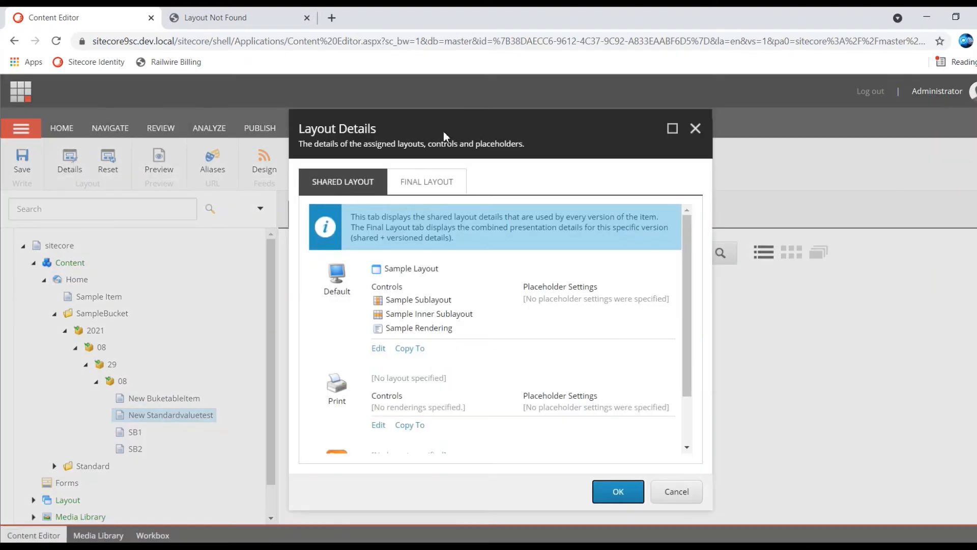
pyautogui.click(419, 175)
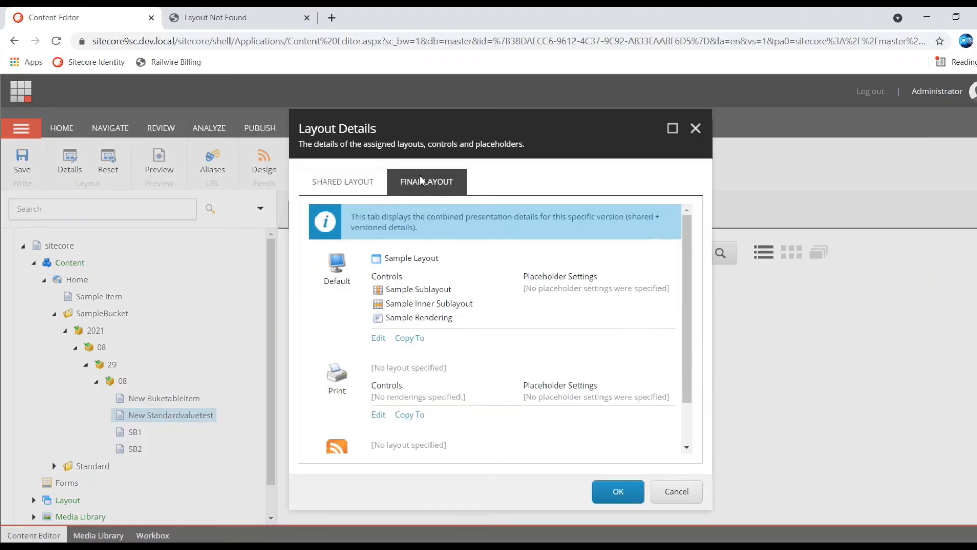
pyautogui.click(697, 130)
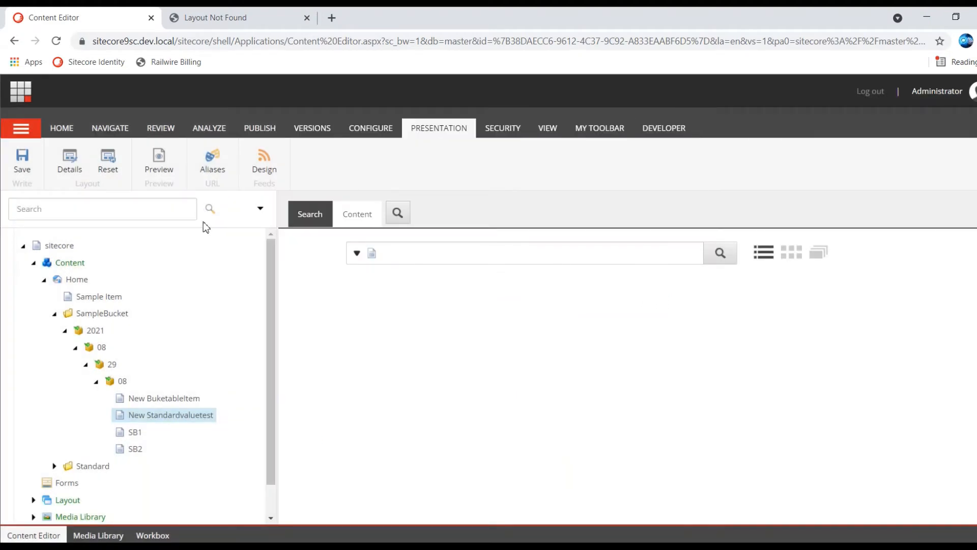
# Smart publish the SampleBucket item together with its subitems and related items, and close the finished publishing dialog
pyautogui.click(104, 314)
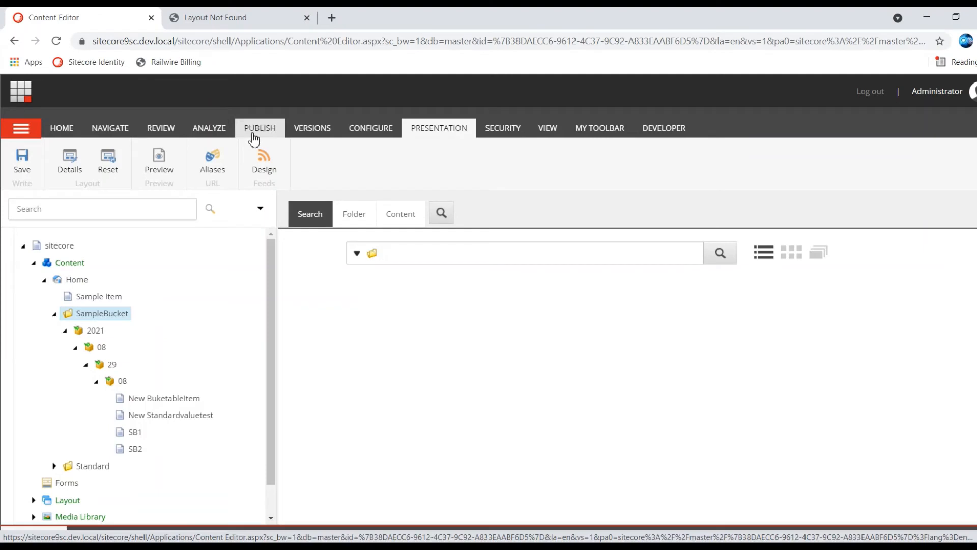
pyautogui.click(259, 128)
pyautogui.click(145, 172)
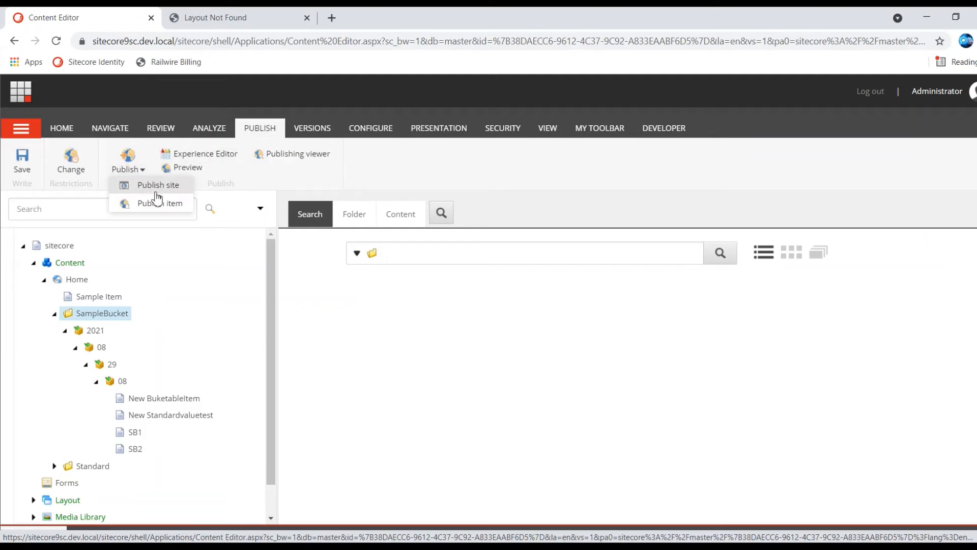
pyautogui.click(155, 202)
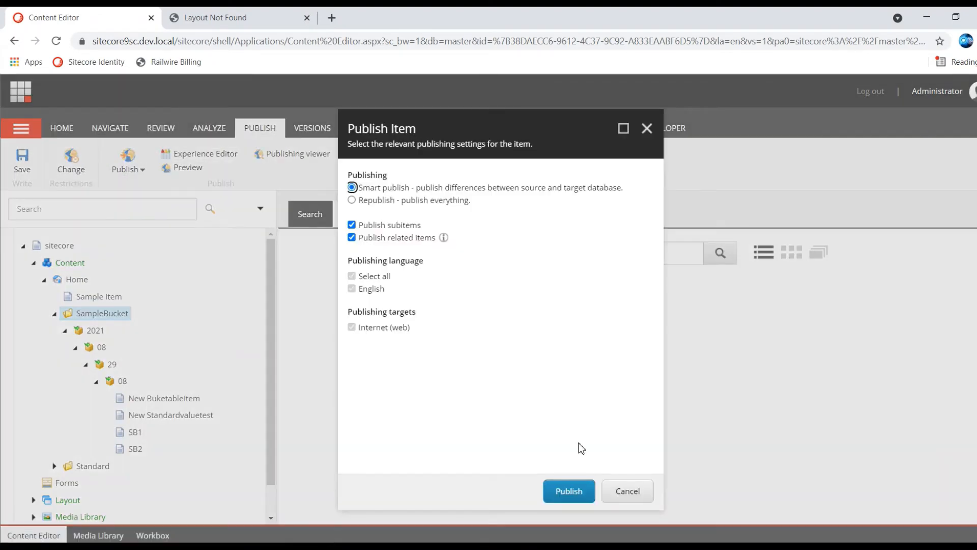
pyautogui.click(568, 491)
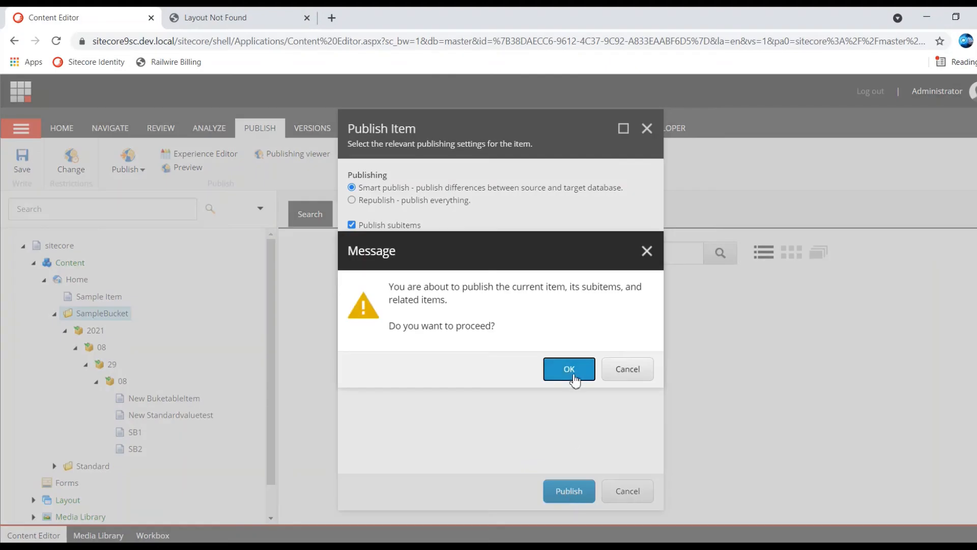
pyautogui.click(571, 375)
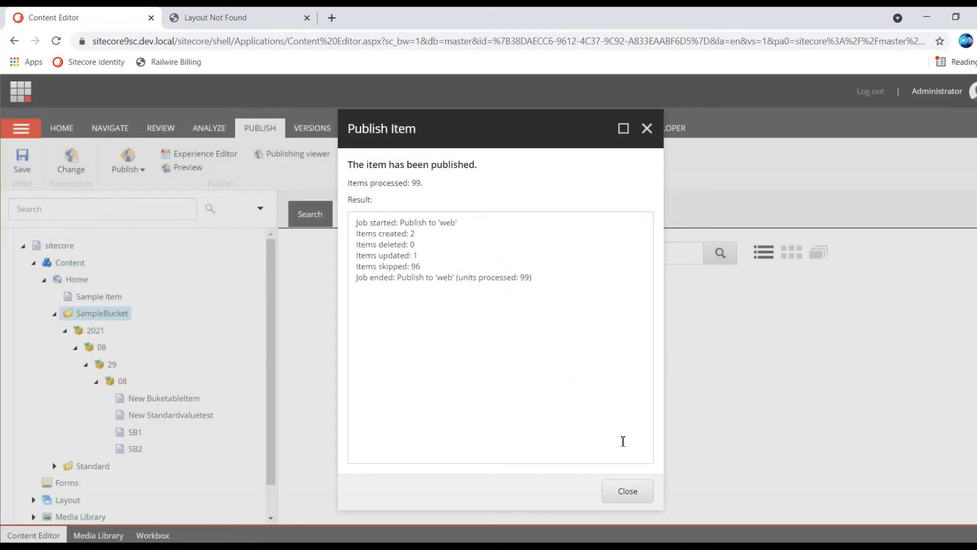
pyautogui.click(628, 490)
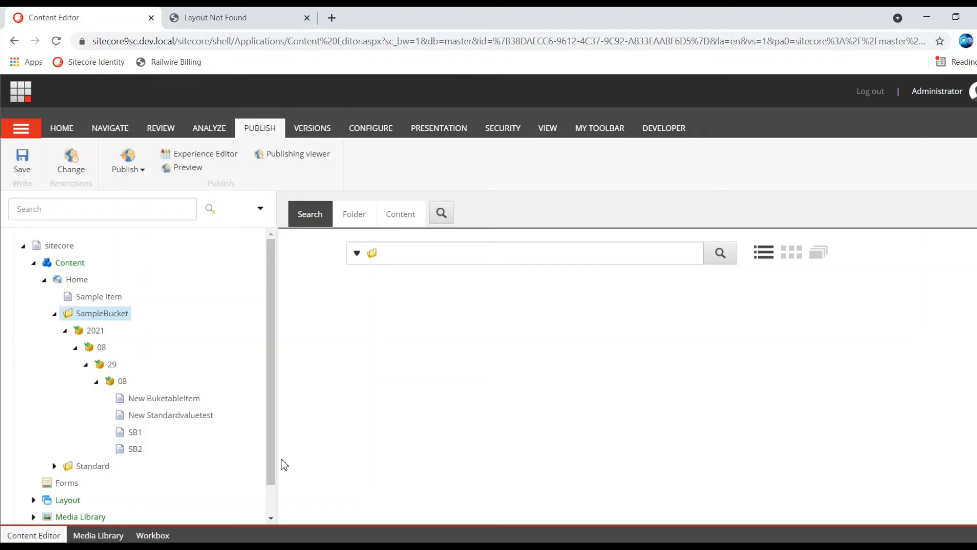
# Copy the item path of New Standardvaluetest from its Quick Info section
pyautogui.click(206, 416)
pyautogui.click(357, 214)
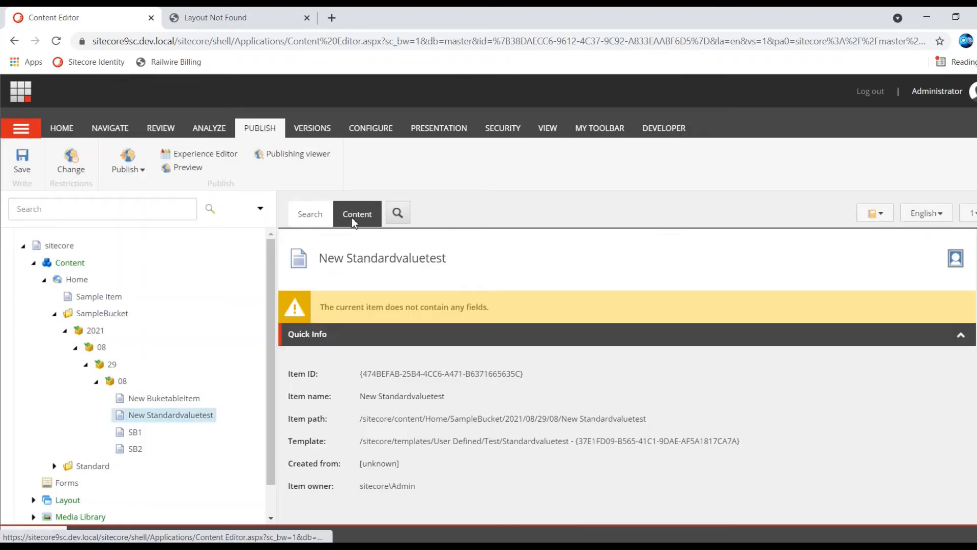
pyautogui.moveTo(648, 418); pyautogui.dragTo(360, 422)
pyautogui.hotkey('ctrl', 'c')
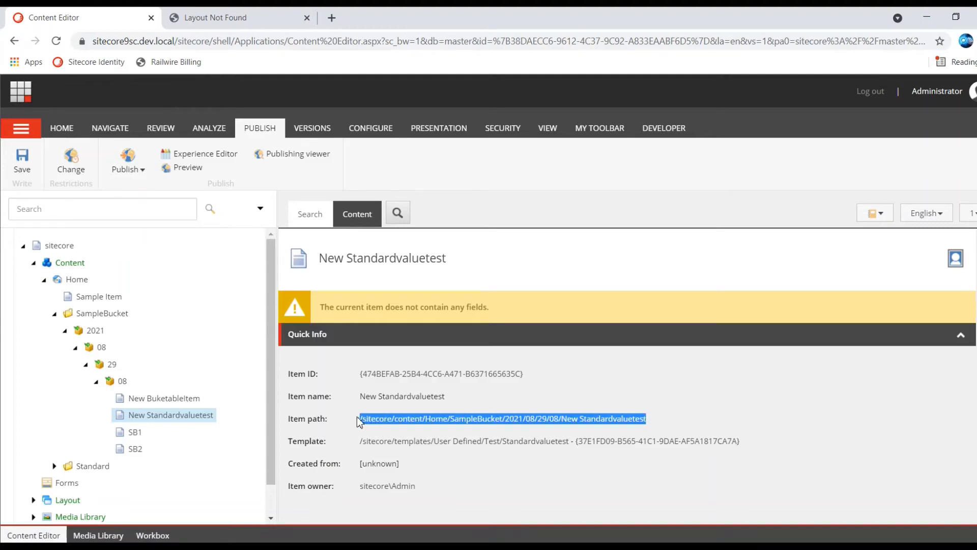
# Load New Standardvaluetest's page in the other browser tab using the copied path without /sitecore/content, as sitecore9sc.dev.local/Home/SampleBucket/2021/08/29/08/New Standardvaluetest
pyautogui.click(239, 17)
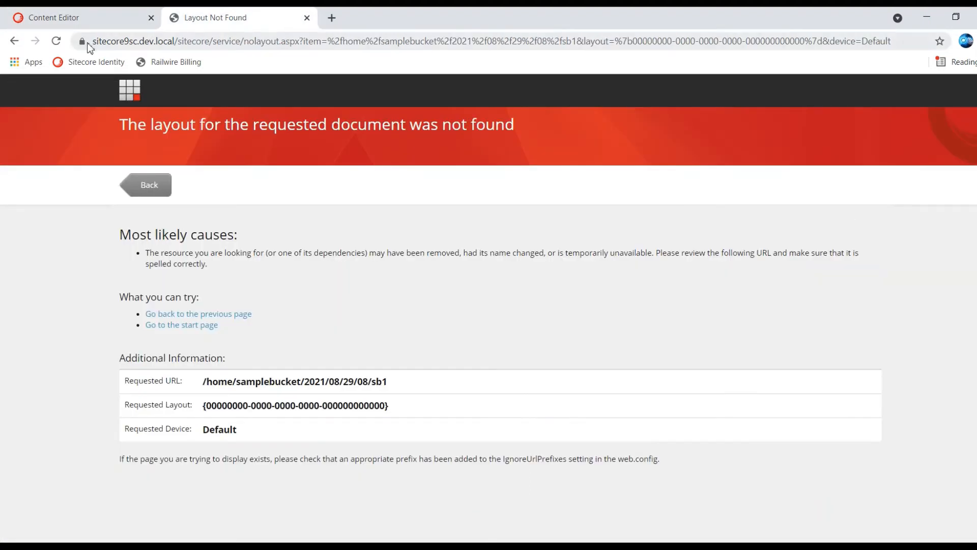
pyautogui.click(14, 41)
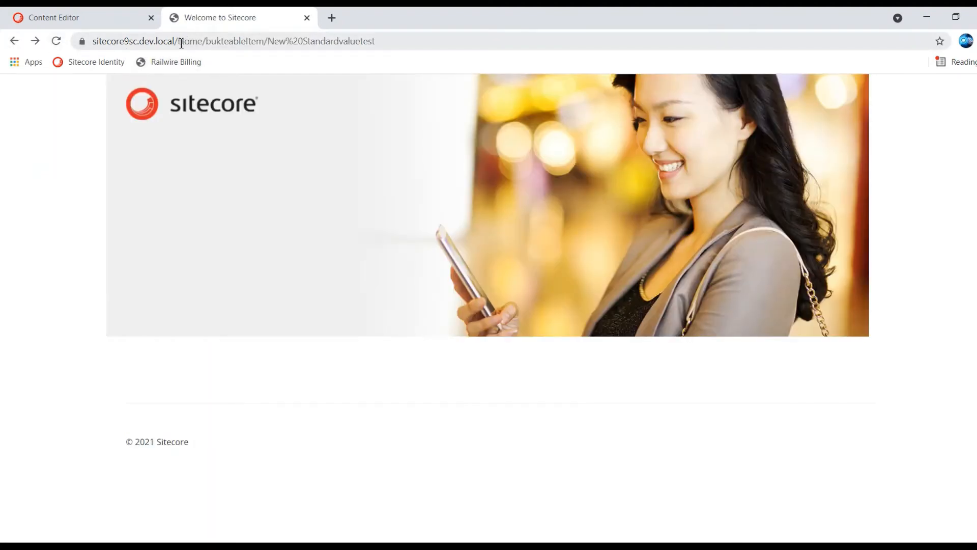
pyautogui.moveTo(182, 41); pyautogui.dragTo(386, 41)
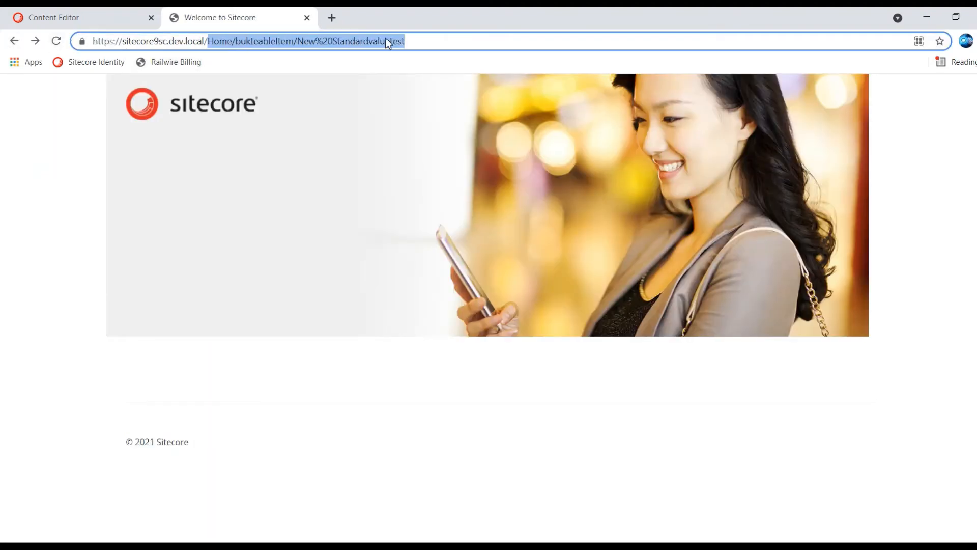
pyautogui.hotkey('ctrl', 'v')
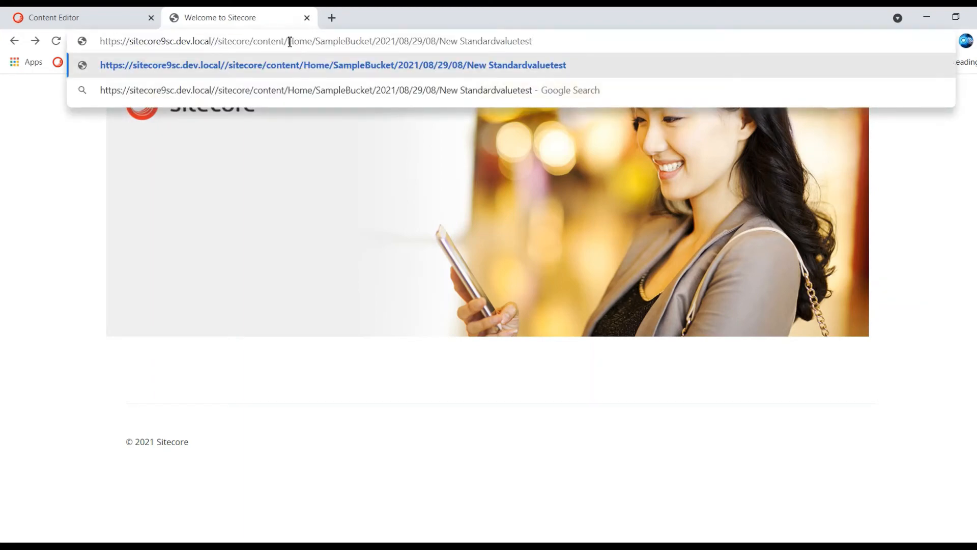
pyautogui.press('BackSpace')
pyautogui.press('BackSpace')
pyautogui.press('BackSpace')
pyautogui.press('BackSpace')
pyautogui.press('BackSpace')
pyautogui.press('BackSpace')
pyautogui.press('BackSpace')
pyautogui.press('BackSpace')
pyautogui.press('BackSpace')
pyautogui.press('BackSpace')
pyautogui.press('BackSpace')
pyautogui.press('BackSpace')
pyautogui.press('BackSpace')
pyautogui.press('BackSpace')
pyautogui.press('BackSpace')
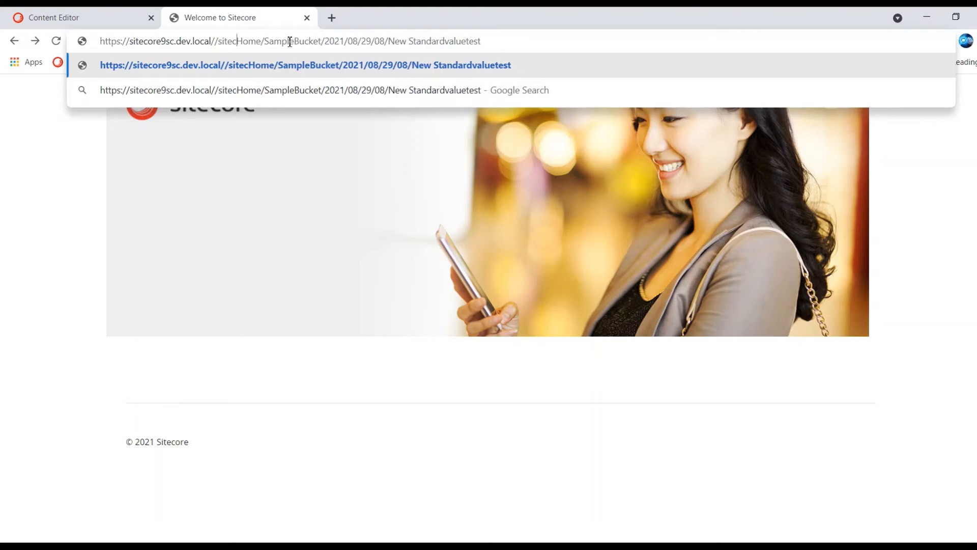
pyautogui.press('BackSpace')
pyautogui.press('BackSpace')
pyautogui.press('BackSpace')
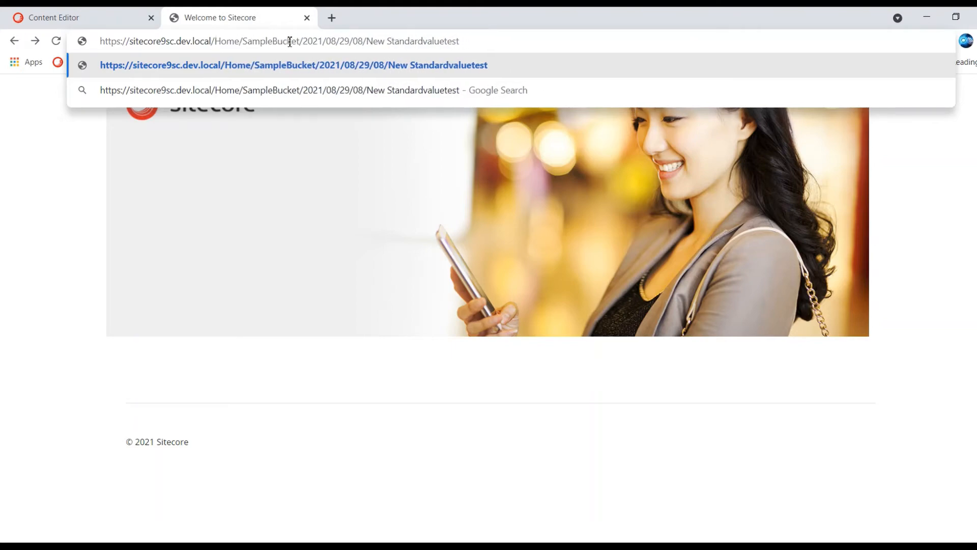
pyautogui.press('Return')
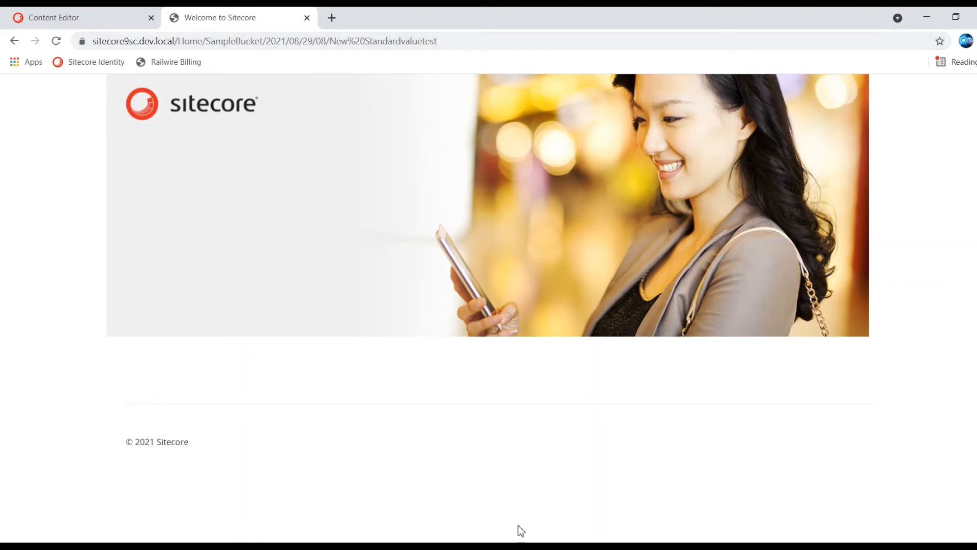
# Switch to Visual Studio with BucketItemResolver.cs open and close the Output window to enlarge the code view
pyautogui.click(532, 548)
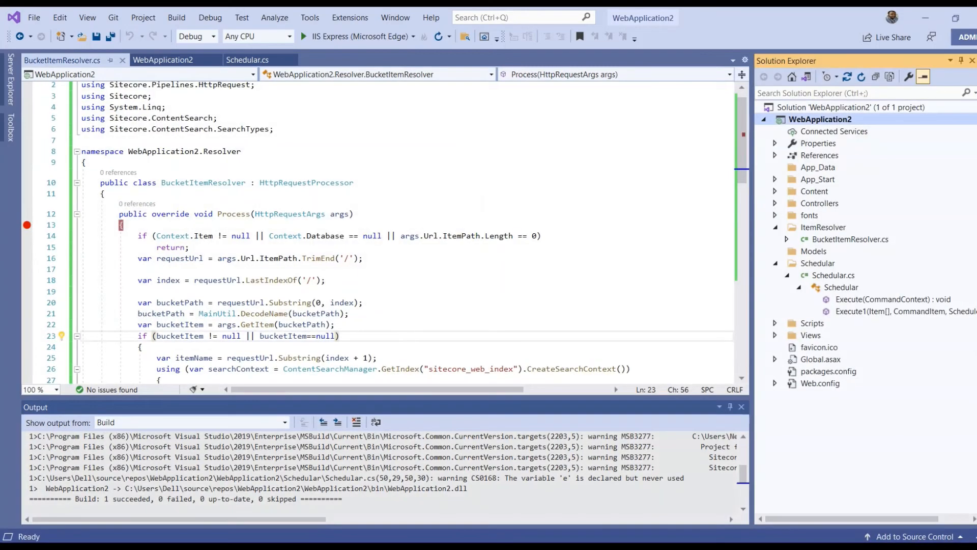
pyautogui.click(462, 292)
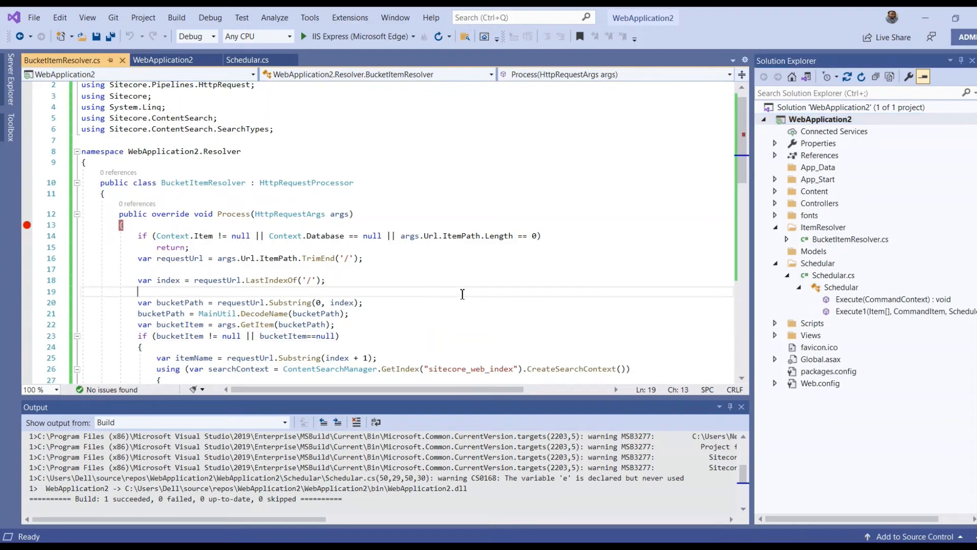
pyautogui.click(741, 407)
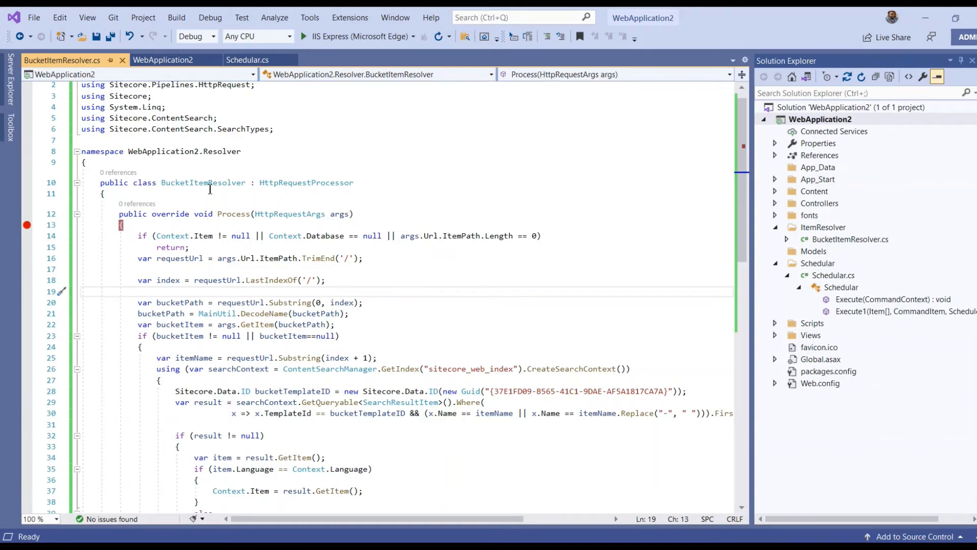
# Examine the BucketItemResolver class declaration, its HttpRequestProcessor base class, and how Process derives the request URL, index and bucket path
pyautogui.doubleClick(212, 184)
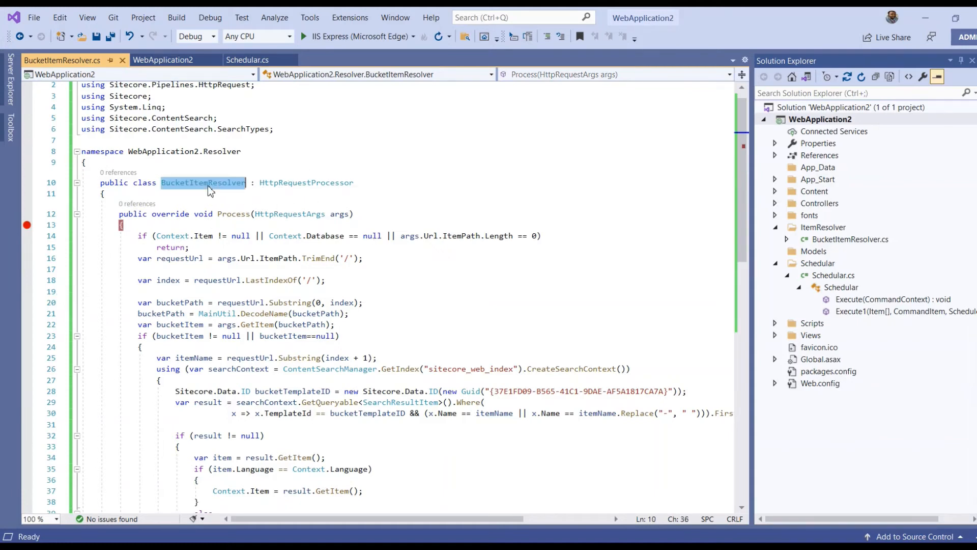
pyautogui.click(291, 183)
pyautogui.doubleClick(291, 183)
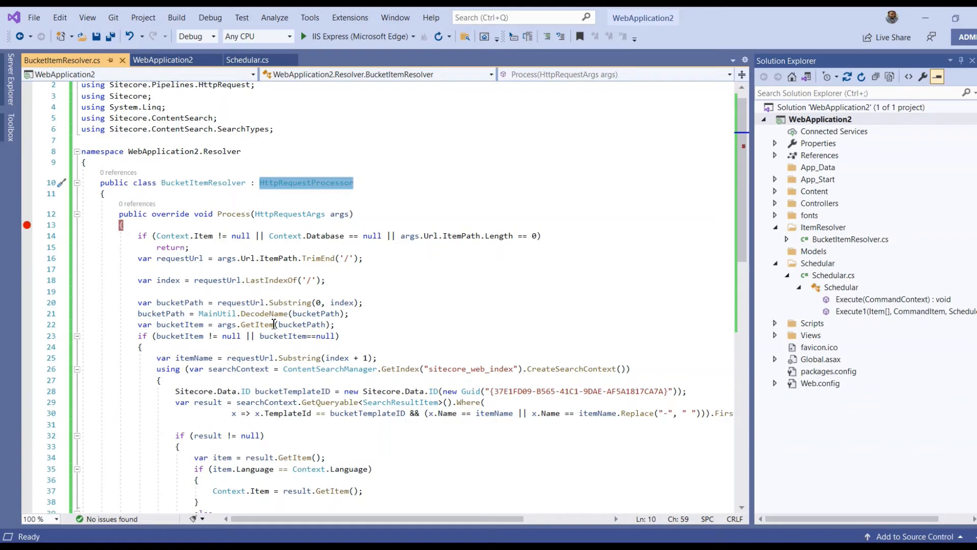
pyautogui.doubleClick(285, 325)
pyautogui.click(270, 337)
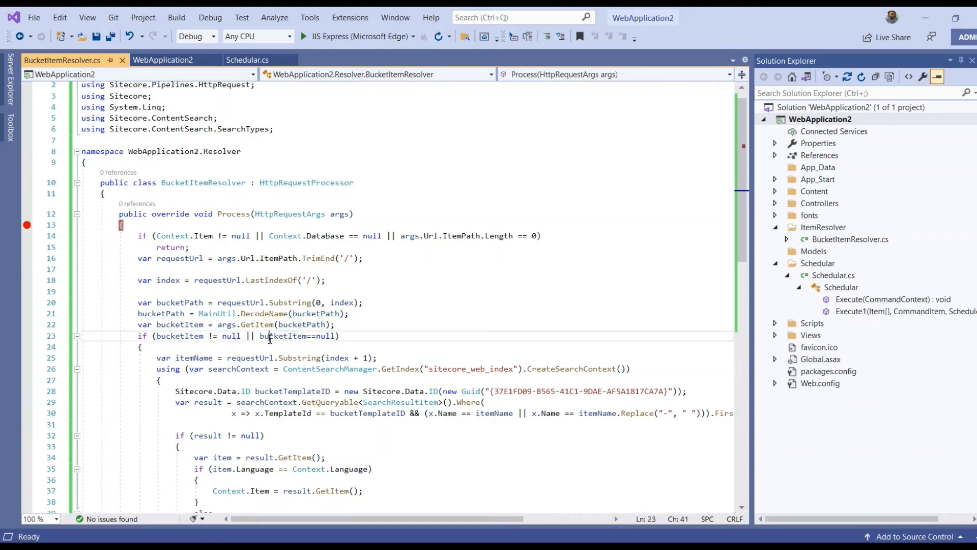
pyautogui.click(254, 368)
pyautogui.press('Down')
pyautogui.press('Down')
pyautogui.press('Down')
pyautogui.press('Down')
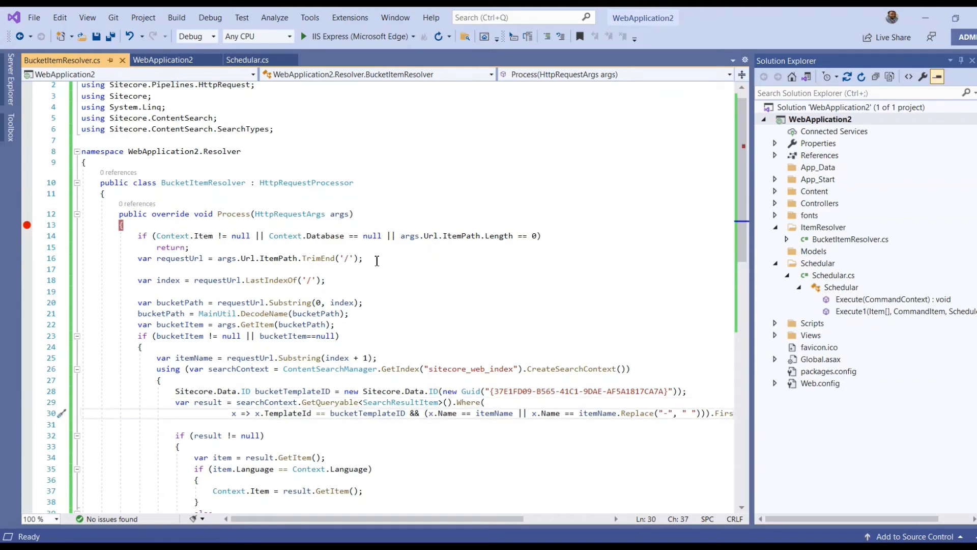
pyautogui.doubleClick(167, 281)
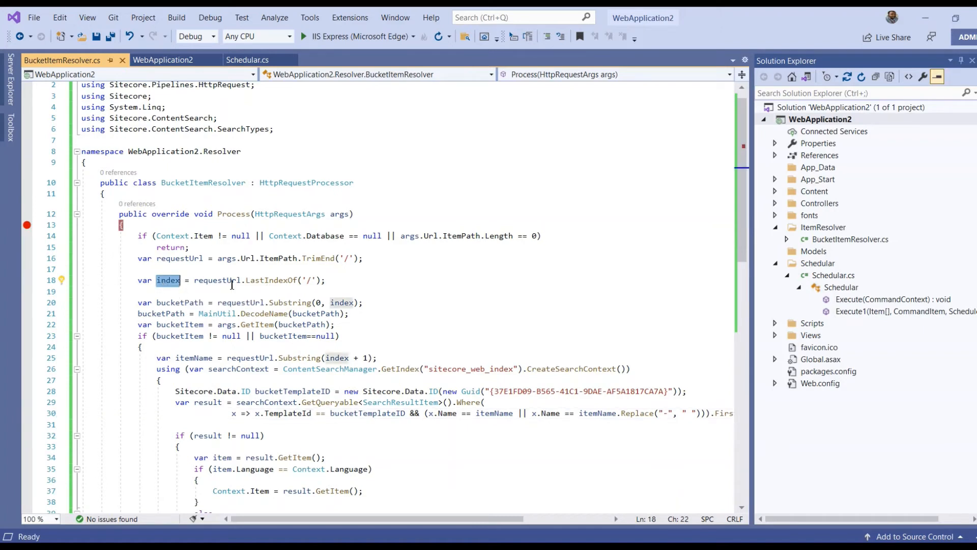
pyautogui.click(171, 281)
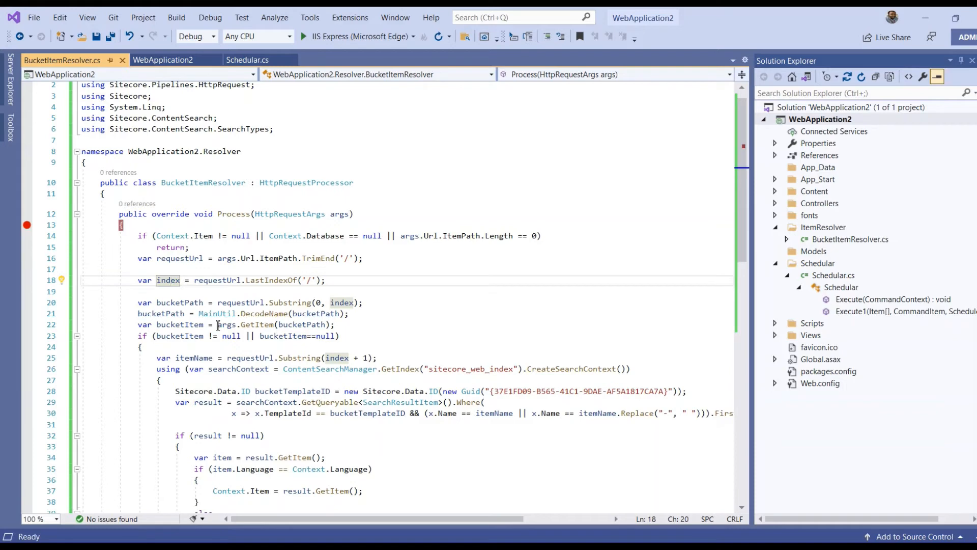
# Read the rest of the Process method, covering the sitecore_web_index search, the template and name filter, and the language-dependent Context.Item assignment
pyautogui.click(367, 381)
pyautogui.press('Down')
pyautogui.press('Down')
pyautogui.press('Down')
pyautogui.press('Down')
pyautogui.press('Down')
pyautogui.press('Down')
pyautogui.press('Down')
pyautogui.press('Down')
pyautogui.press('Down')
pyautogui.press('Down')
pyautogui.press('Down')
pyautogui.press('Down')
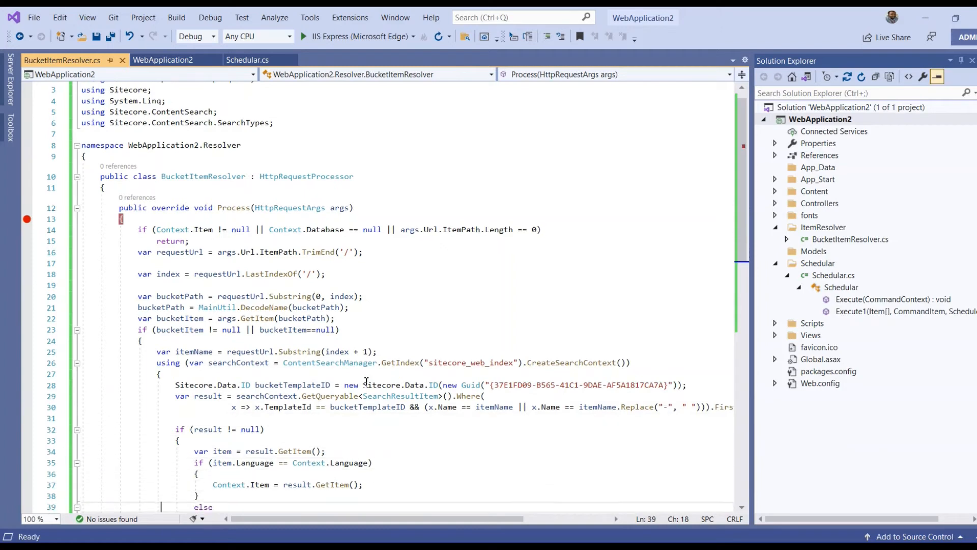
pyautogui.press('Down')
pyautogui.click(372, 432)
pyautogui.press('Down')
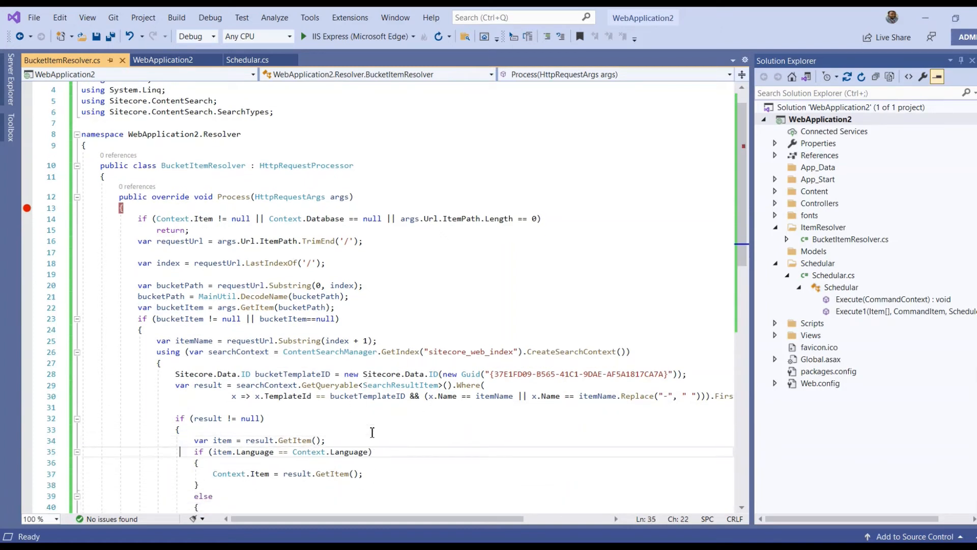
pyautogui.press('Down')
pyautogui.press('Down')
pyautogui.press('Down')
pyautogui.press('Down')
pyautogui.press('Down')
pyautogui.press('Down')
pyautogui.press('Down')
pyautogui.press('Down')
pyautogui.press('Down')
pyautogui.press('Down')
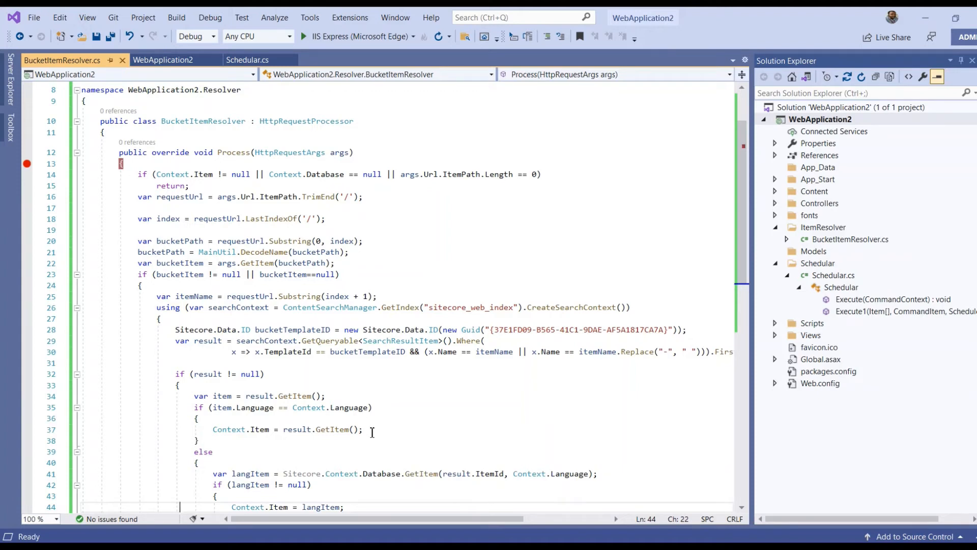
pyautogui.press('Down')
pyautogui.press('Down')
pyautogui.press('Down')
pyautogui.press('Down')
pyautogui.press('Down')
pyautogui.press('Down')
pyautogui.press('Down')
pyautogui.press('Down')
pyautogui.press('Down')
pyautogui.press('Down')
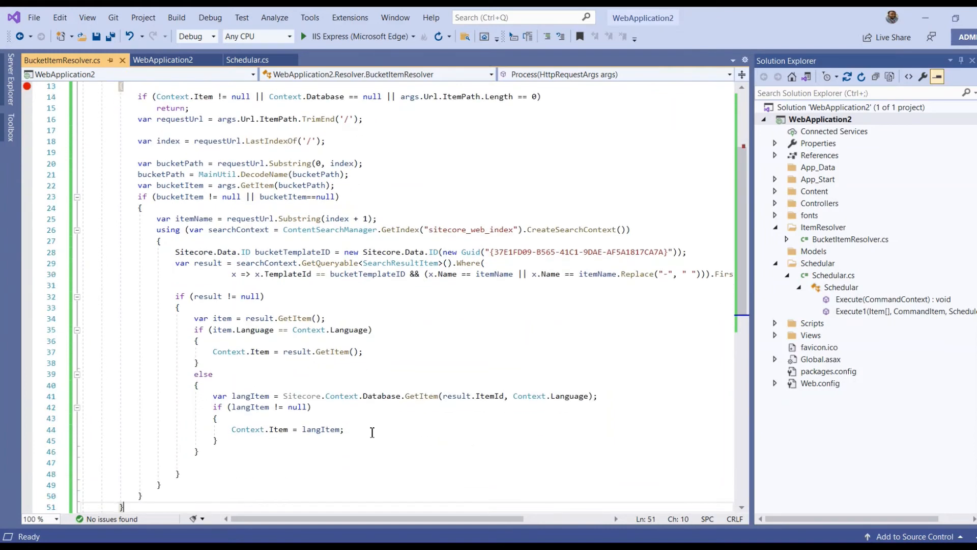
# Review the whole BucketItemResolver.cs file again, from the using directives through to the last line
pyautogui.press('Up')
pyautogui.press('Up')
pyautogui.press('Up')
pyautogui.press('Up')
pyautogui.press('Up')
pyautogui.press('Up')
pyautogui.press('Up')
pyautogui.press('Up')
pyautogui.press('Up')
pyautogui.press('Up')
pyautogui.press('Up')
pyautogui.press('Up')
pyautogui.press('Up')
pyautogui.press('Up')
pyautogui.press('Up')
pyautogui.press('Up')
pyautogui.press('Up')
pyautogui.press('Up')
pyautogui.press('Up')
pyautogui.press('Up')
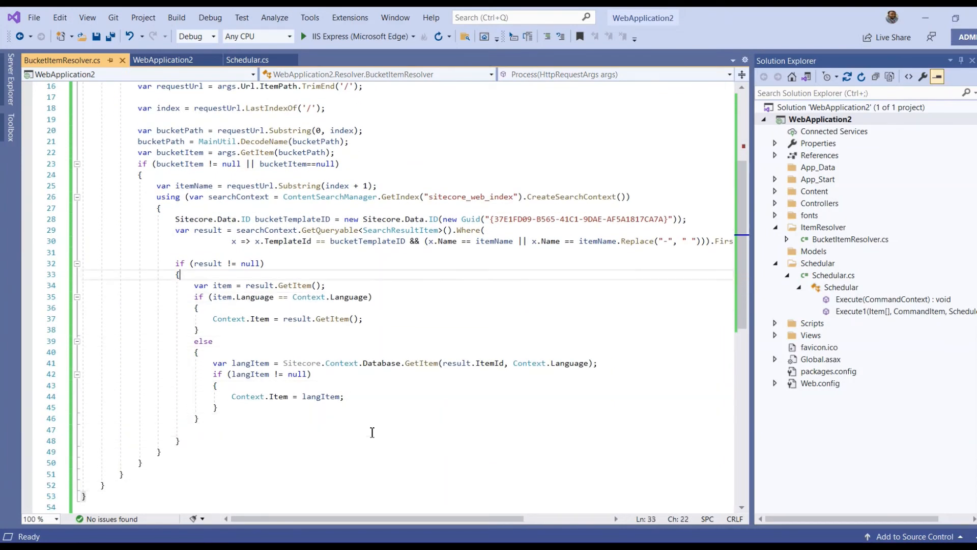
pyautogui.scroll(5, 372, 432)
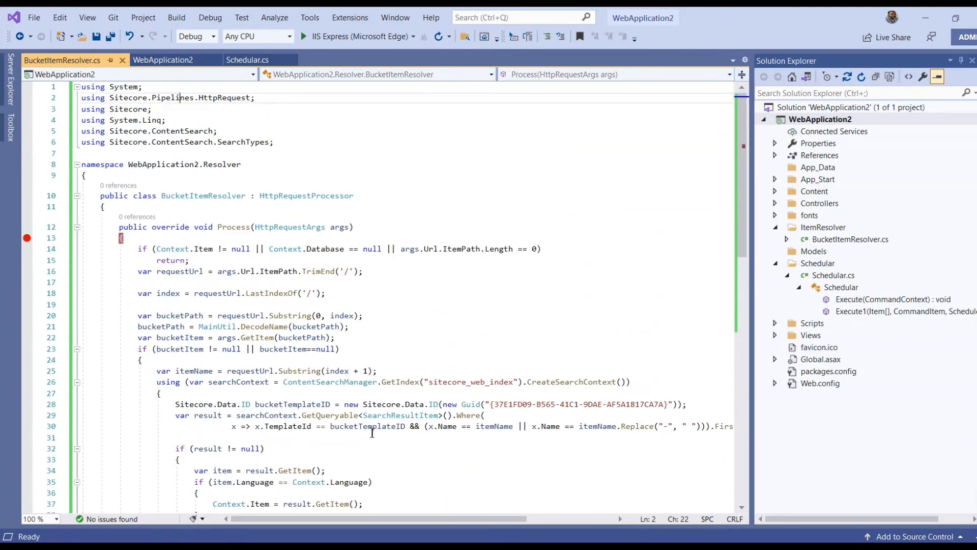
pyautogui.press('Up')
pyautogui.press('Up')
pyautogui.press('Up')
pyautogui.press('Down')
pyautogui.press('Down')
pyautogui.press('Down')
pyautogui.press('Down')
pyautogui.press('Down')
pyautogui.press('Down')
pyautogui.press('Down')
pyautogui.press('Down')
pyautogui.press('Down')
pyautogui.press('Down')
pyautogui.press('Down')
pyautogui.press('Down')
pyautogui.press('Down')
pyautogui.press('Down')
pyautogui.press('Down')
pyautogui.press('Down')
pyautogui.press('Down')
pyautogui.press('Down')
pyautogui.press('Down')
pyautogui.press('Down')
pyautogui.press('Down')
pyautogui.press('Down')
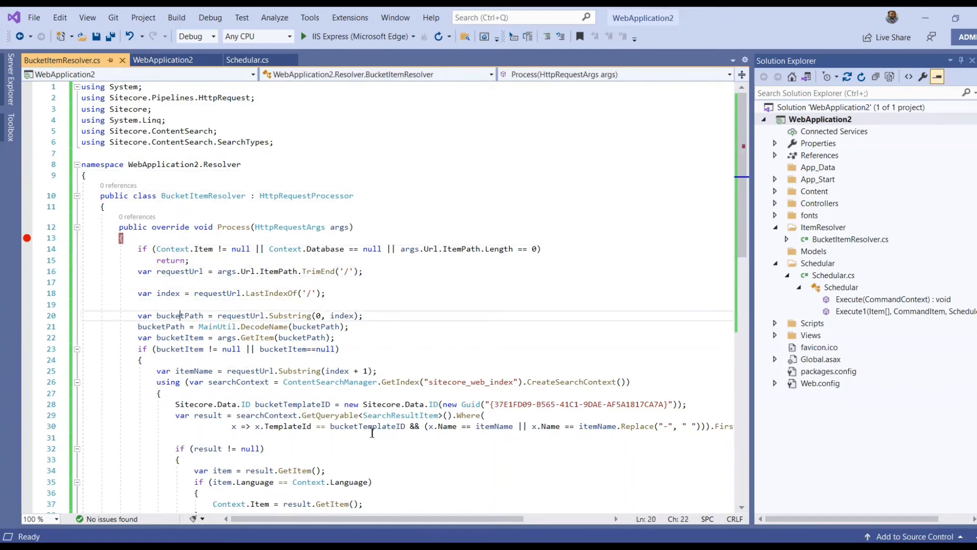
pyautogui.press('Down')
pyautogui.press('Down')
pyautogui.press('Down')
pyautogui.press('Down')
pyautogui.press('Down')
pyautogui.press('Down')
pyautogui.press('Down')
pyautogui.press('Down')
pyautogui.press('Down')
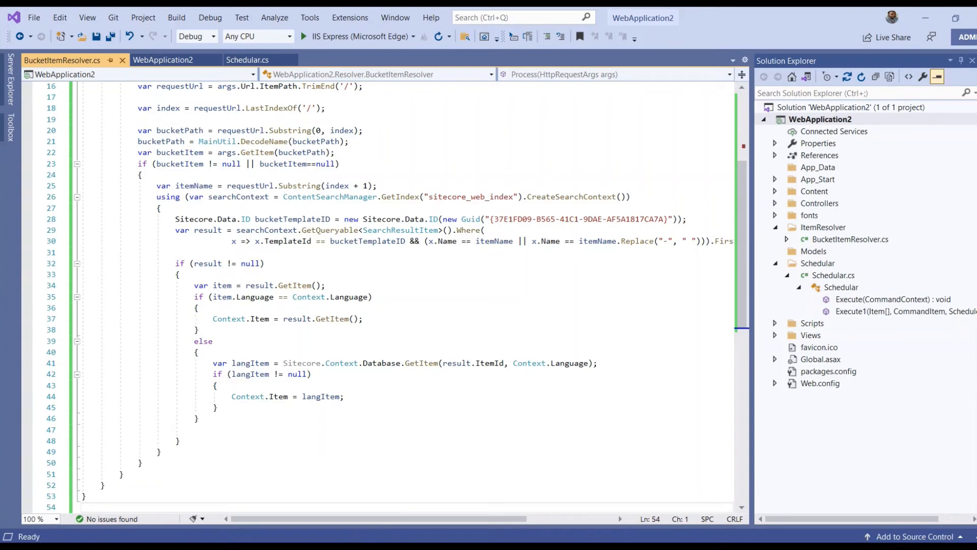
# Switch to File Explorer and browse from the sitecore9sc.dev.local site root to the App_Config\Sitecore\z folder
pyautogui.click(353, 548)
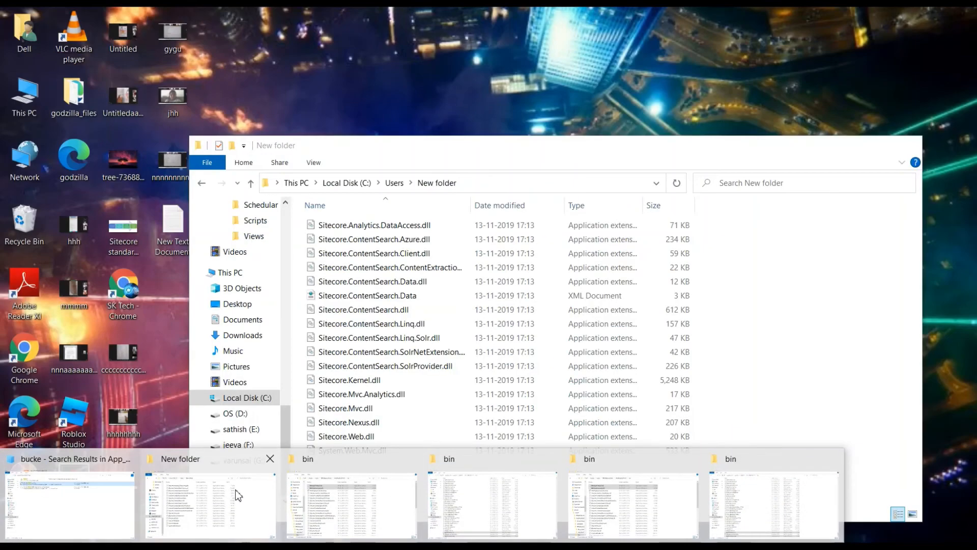
pyautogui.moveTo(326, 488)
pyautogui.moveTo(468, 491)
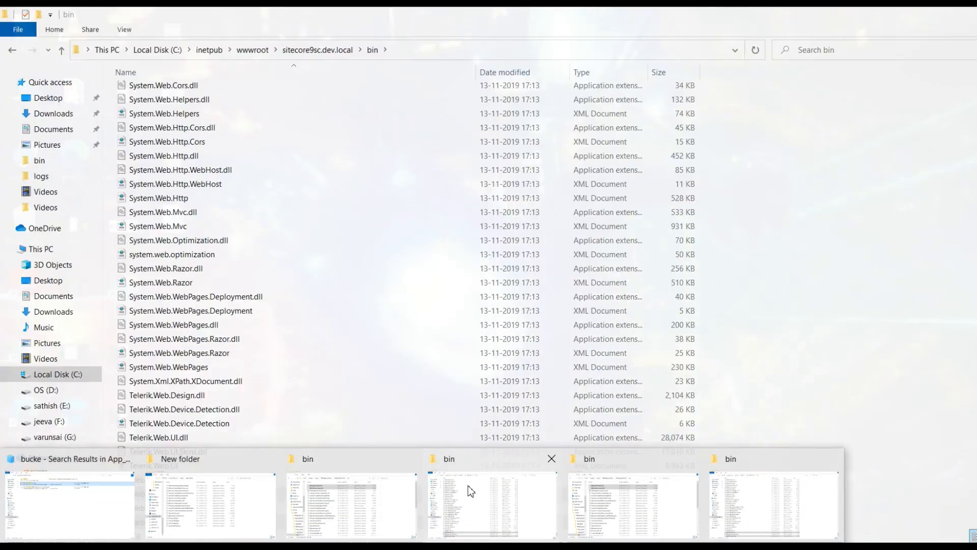
pyautogui.click(471, 491)
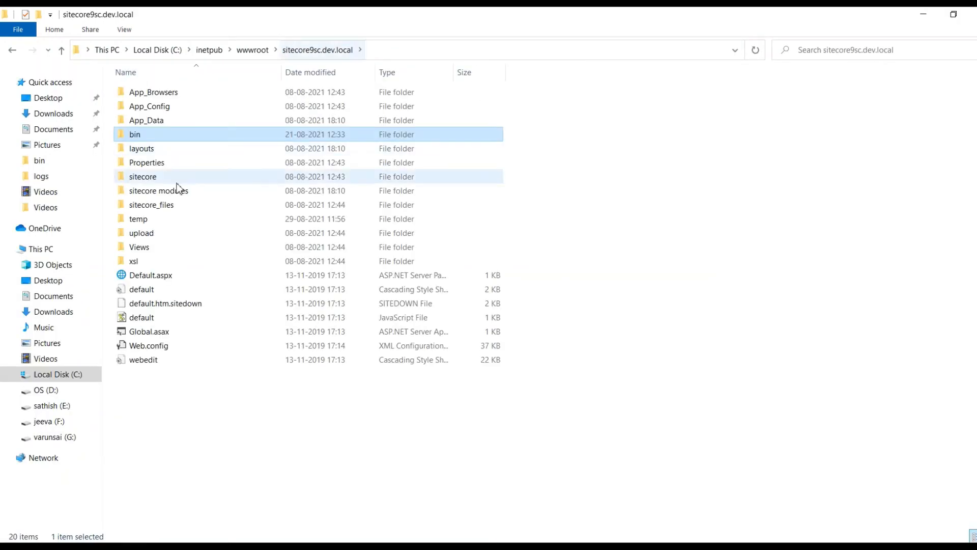
pyautogui.doubleClick(149, 106)
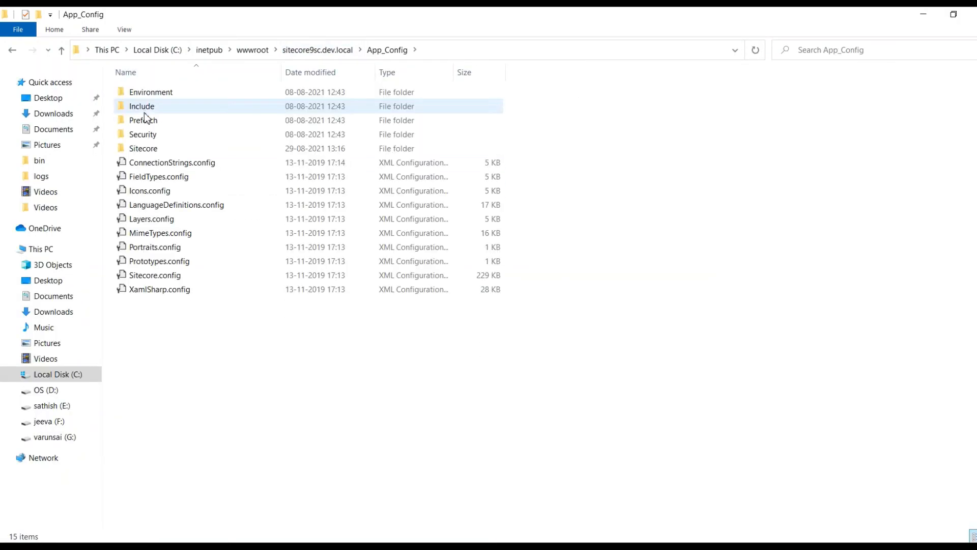
pyautogui.click(148, 162)
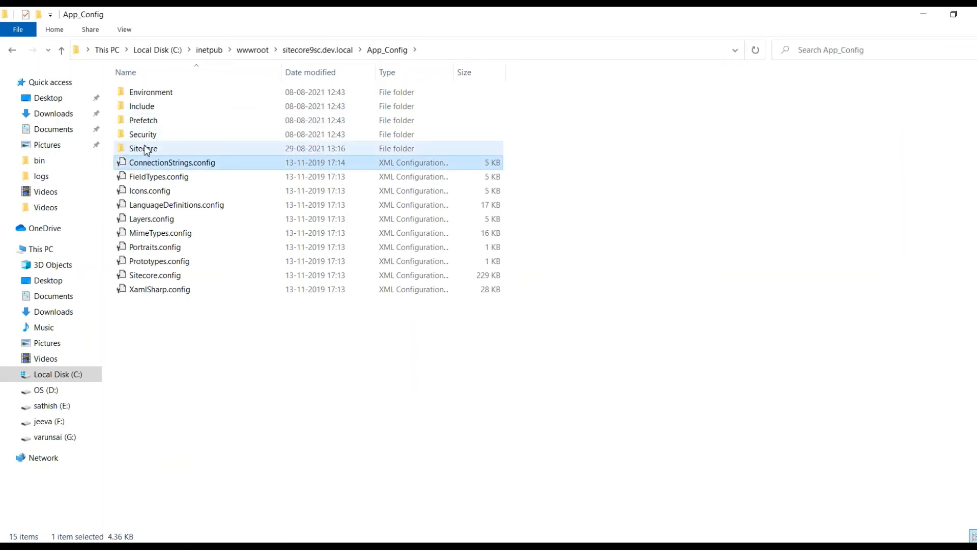
pyautogui.doubleClick(144, 148)
pyautogui.press('End')
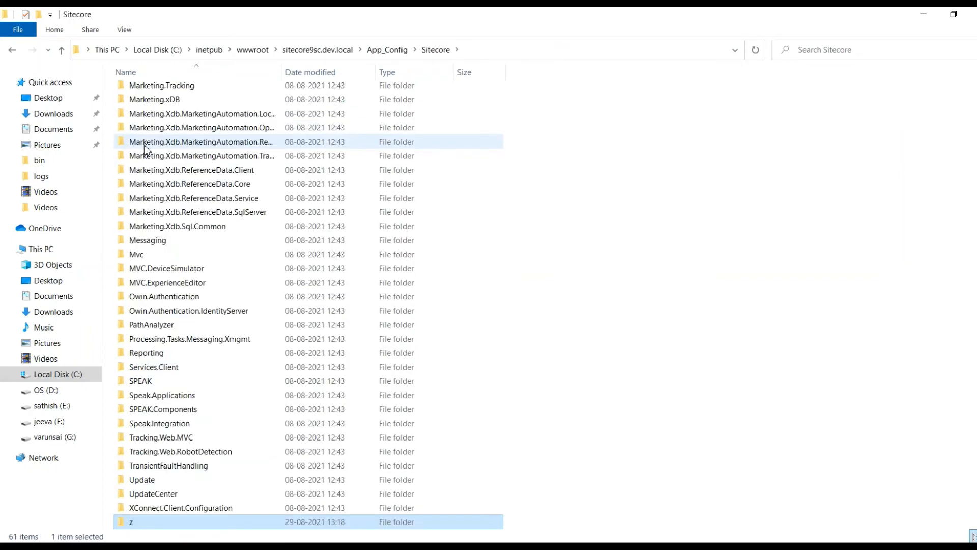
pyautogui.doubleClick(133, 523)
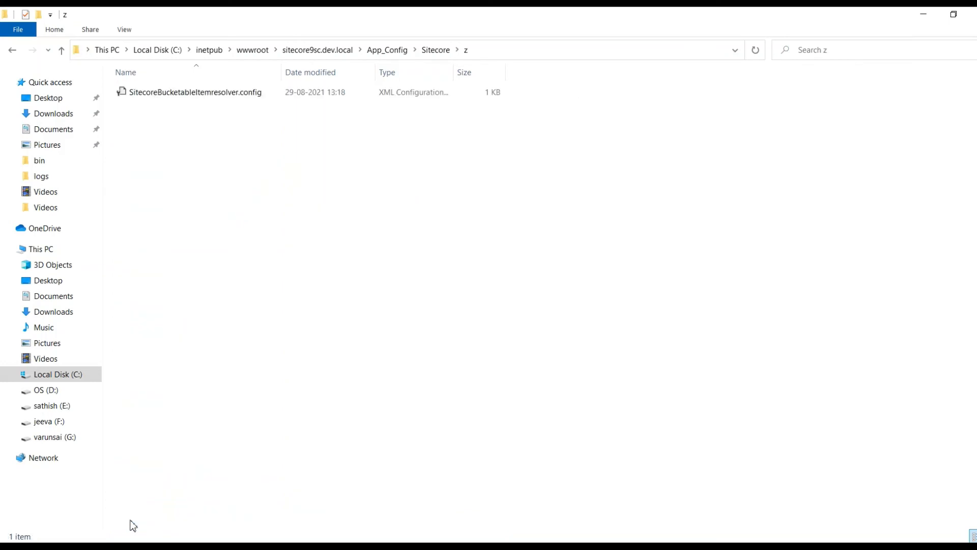
# Open SitecoreBucketableItemresolver.config in Notepad++ and set its syntax language to XML
pyautogui.click(196, 98)
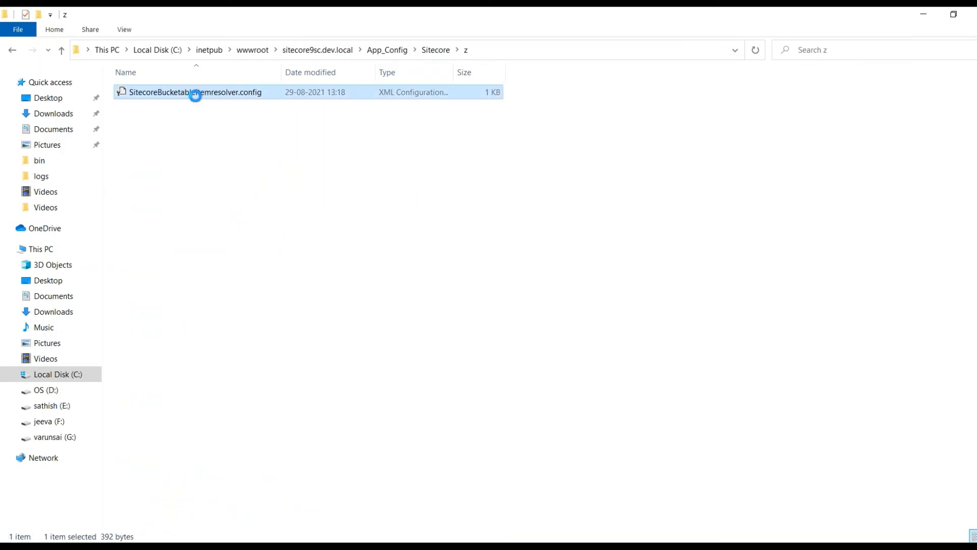
pyautogui.rightClick(195, 94)
pyautogui.click(232, 134)
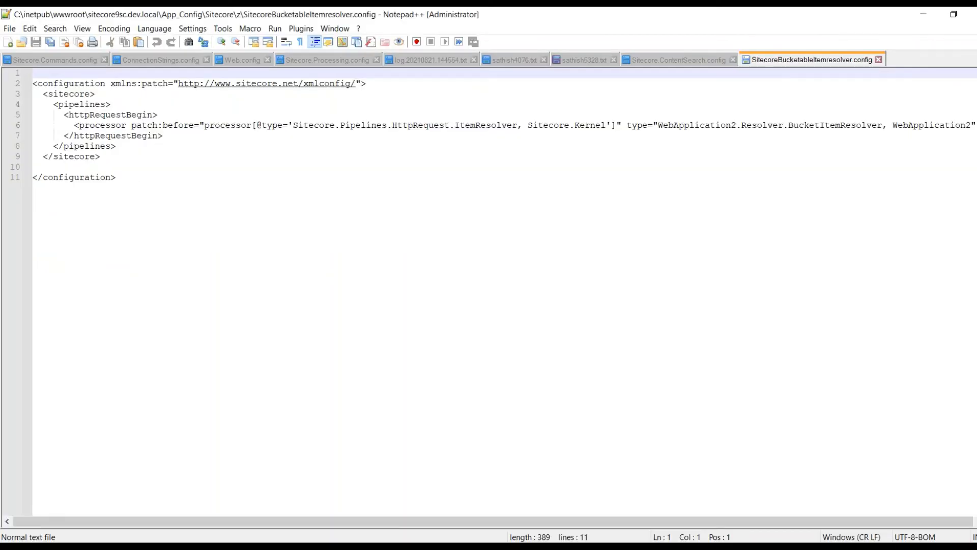
pyautogui.click(386, 310)
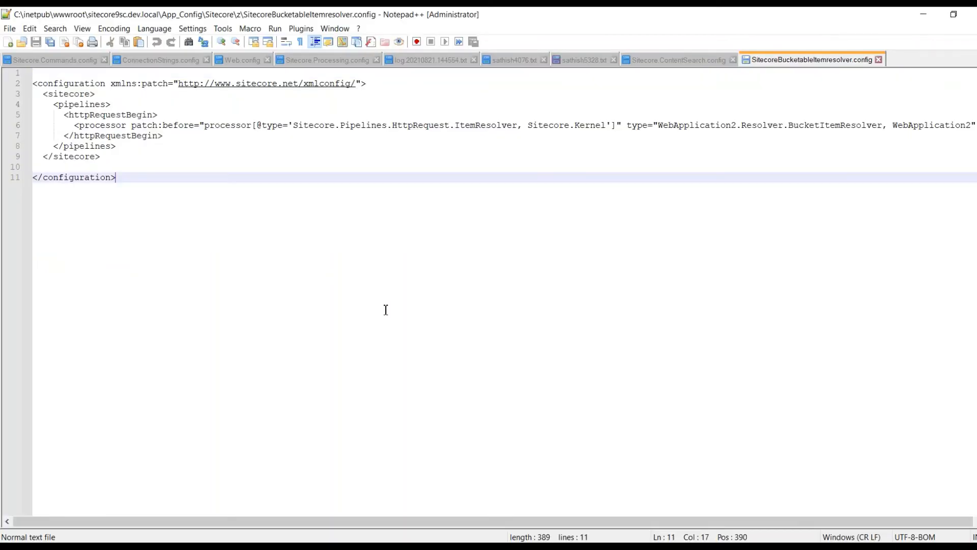
pyautogui.click(153, 29)
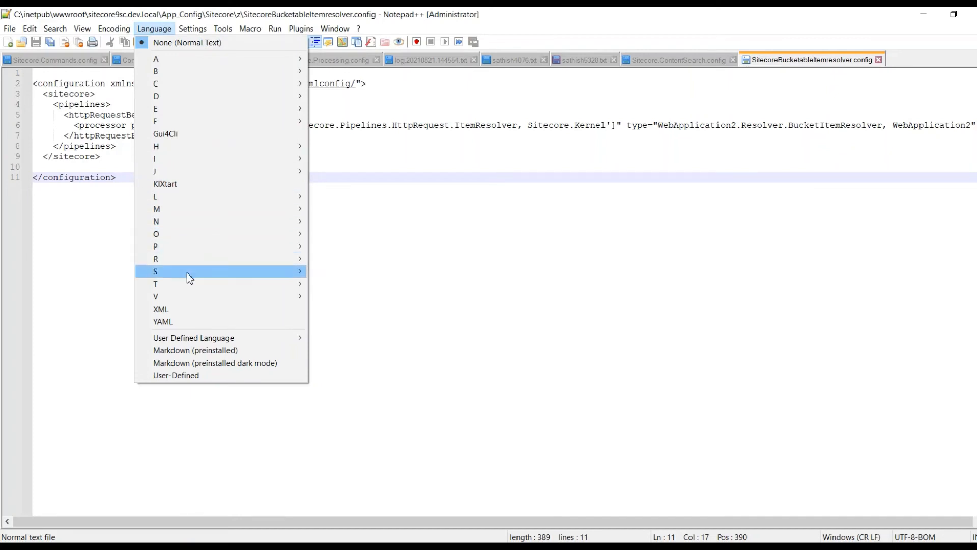
pyautogui.click(188, 307)
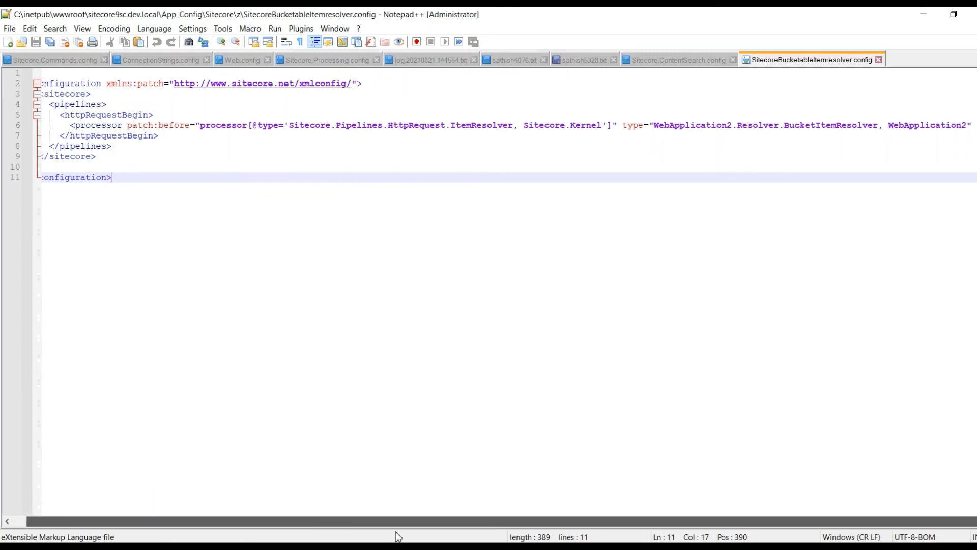
# Examine the processor's type attribute on line 6, covering the namespace, the BucketItemResolver class and the WebApplication2 assembly
pyautogui.doubleClick(674, 126)
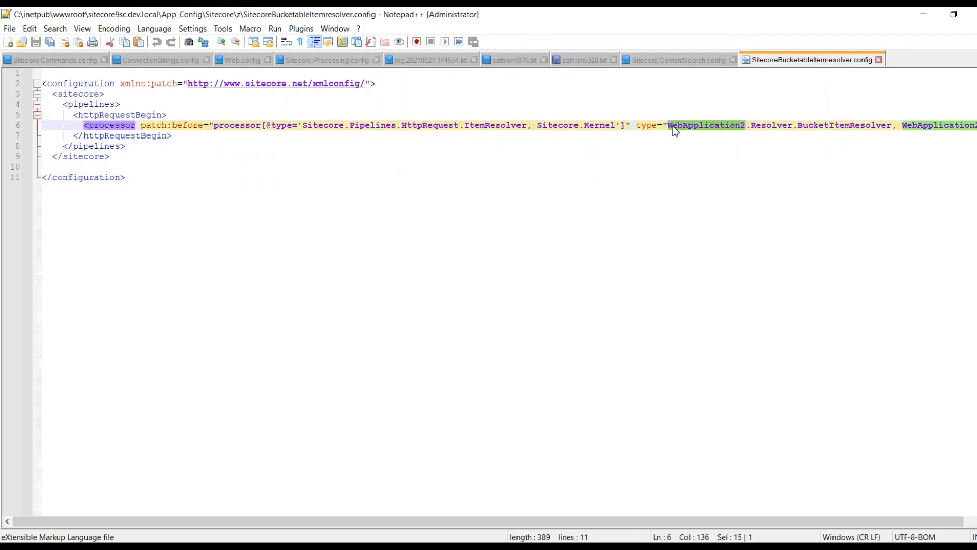
pyautogui.doubleClick(761, 125)
pyautogui.click(810, 125)
pyautogui.doubleClick(811, 125)
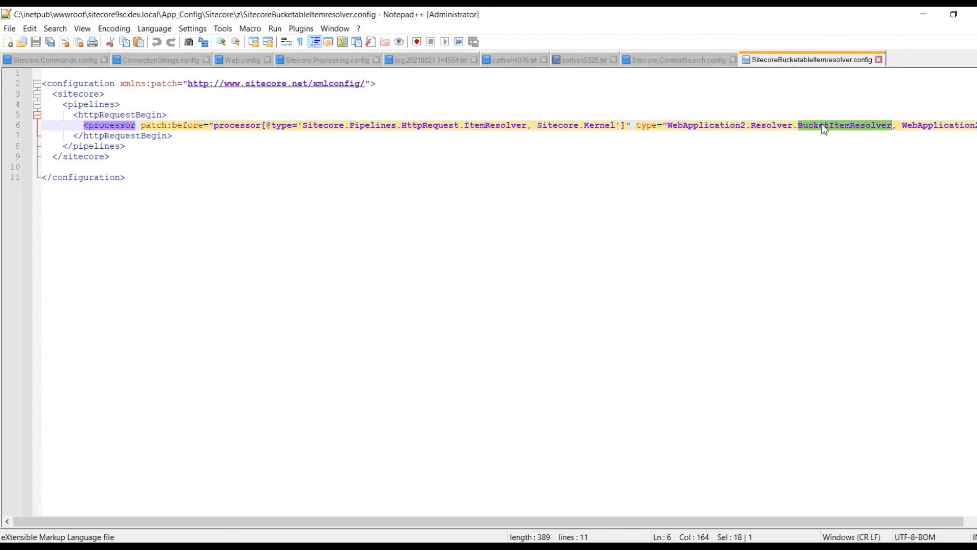
pyautogui.doubleClick(927, 127)
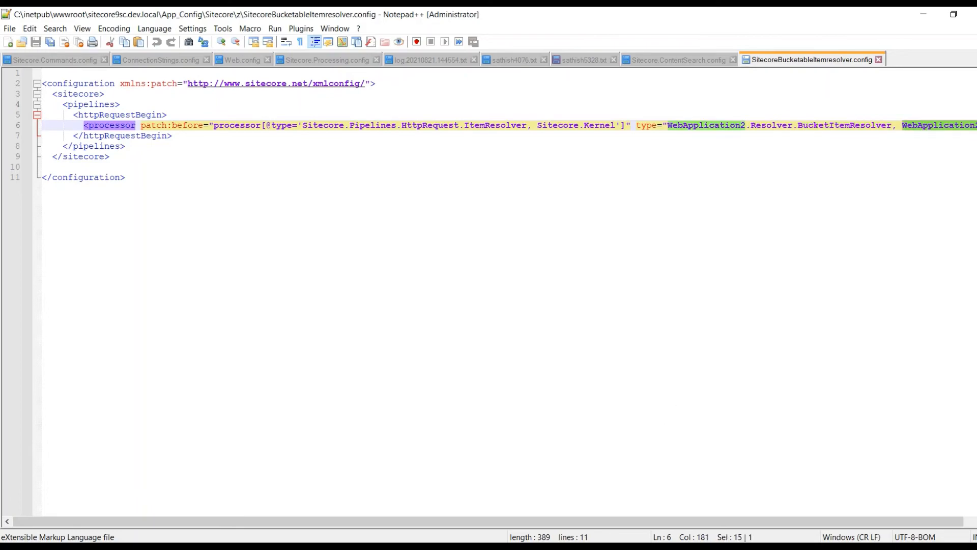
# Switch to Visual Studio and compare the config's type entry with the namespace and BucketItemResolver class name at the start of the file
pyautogui.hotkey('alt', 'Tab')
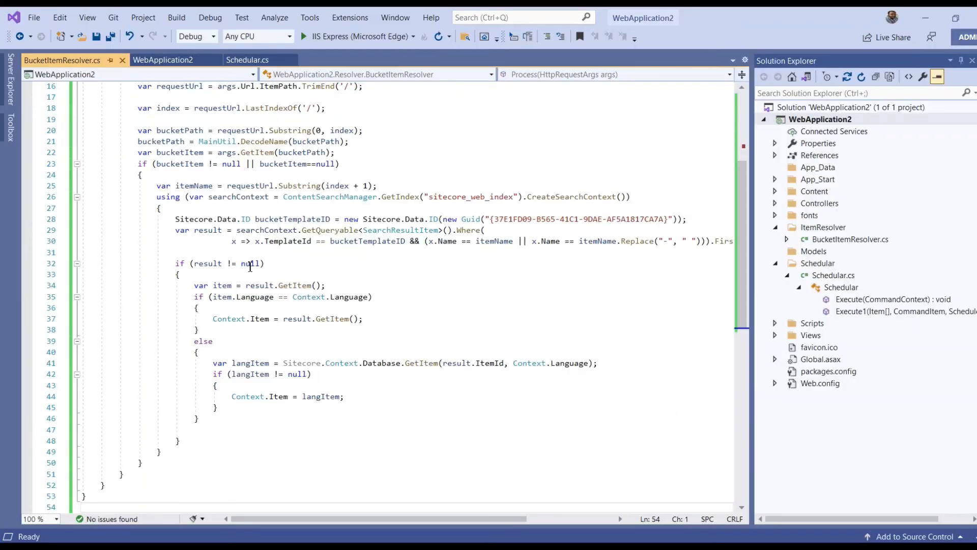
pyautogui.click(220, 397)
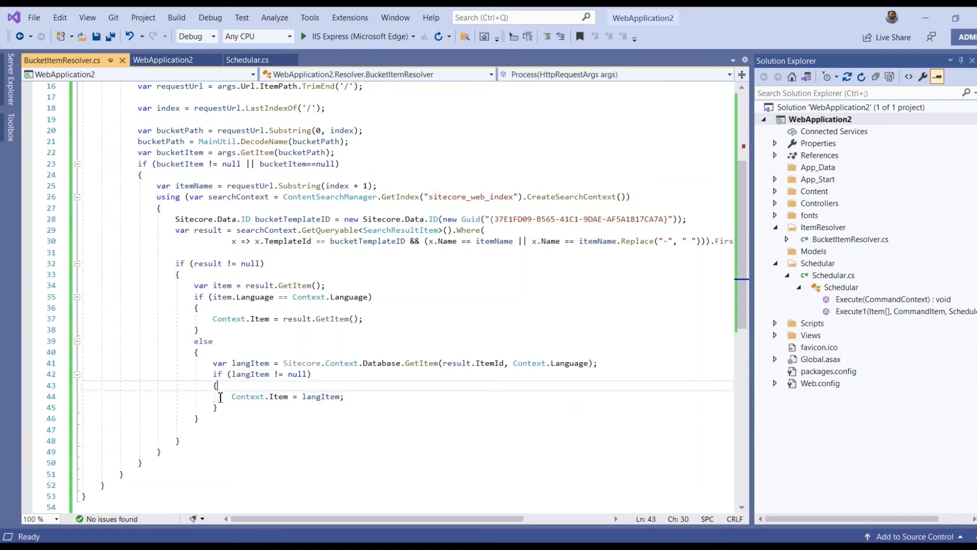
pyautogui.press('Up')
pyautogui.press('Up')
pyautogui.press('Up')
pyautogui.press('Up')
pyautogui.press('Up')
pyautogui.press('Up')
pyautogui.press('Up')
pyautogui.press('Up')
pyautogui.press('Up')
pyautogui.press('Up')
pyautogui.press('Up')
pyautogui.press('Up')
pyautogui.press('Up')
pyautogui.press('Up')
pyautogui.press('Up')
pyautogui.press('Up')
pyautogui.press('Up')
pyautogui.press('Up')
pyautogui.press('Up')
pyautogui.press('Up')
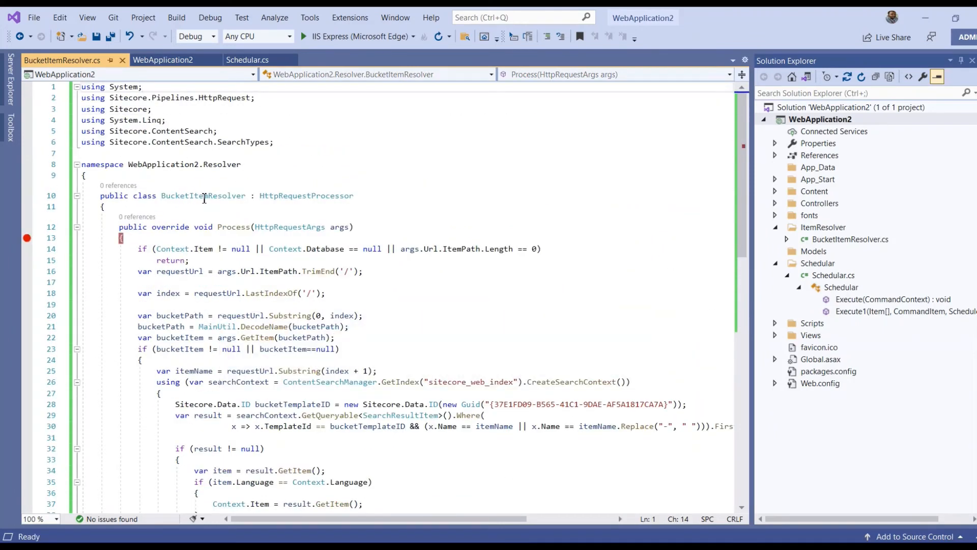
pyautogui.doubleClick(203, 197)
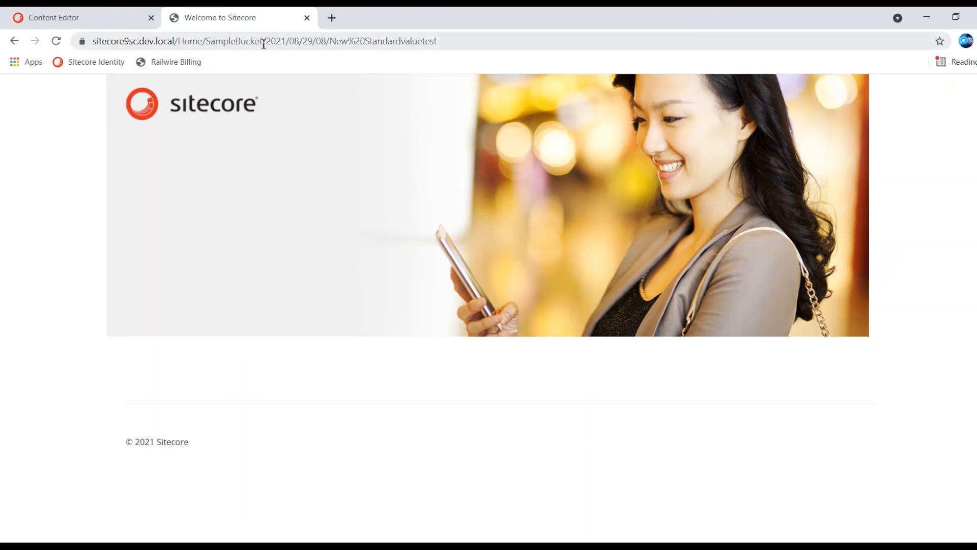
# In the browser, remove the 2021/08/29/08 date folders from the item URL, then load and refresh Home/SampleBucket/New%20Standardvaluetest
pyautogui.click(333, 43)
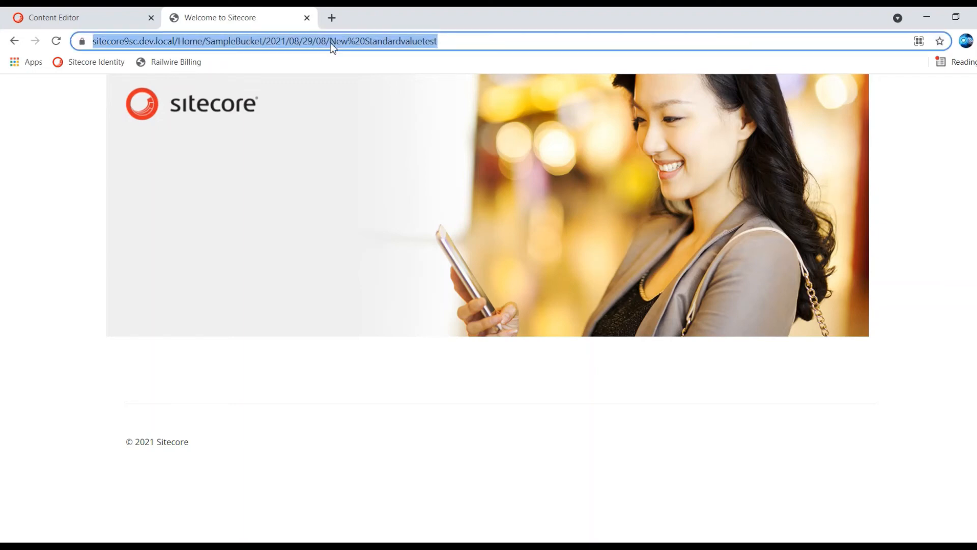
pyautogui.click(333, 44)
pyautogui.press('BackSpace')
pyautogui.press('BackSpace')
pyautogui.press('BackSpace')
pyautogui.press('BackSpace')
pyautogui.press('BackSpace')
pyautogui.press('BackSpace')
pyautogui.press('BackSpace')
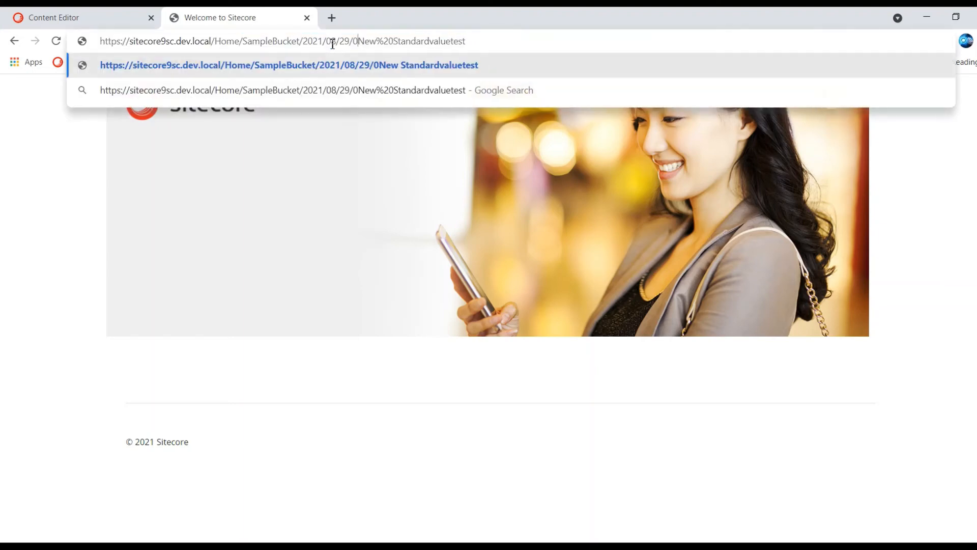
pyautogui.press('BackSpace')
pyautogui.press('BackSpace')
pyautogui.press('BackSpace')
pyautogui.press('BackSpace')
pyautogui.press('BackSpace')
pyautogui.press('BackSpace')
pyautogui.press('BackSpace')
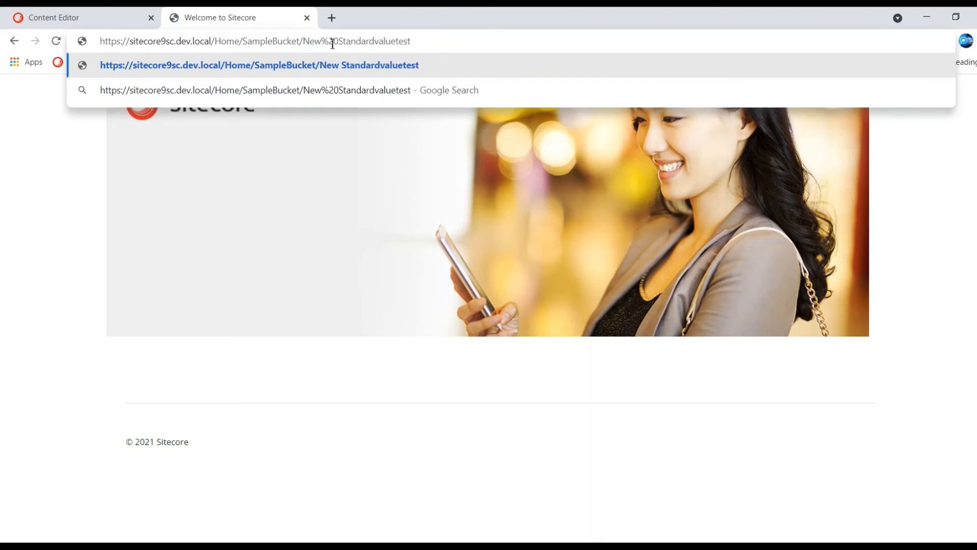
pyautogui.press('Return')
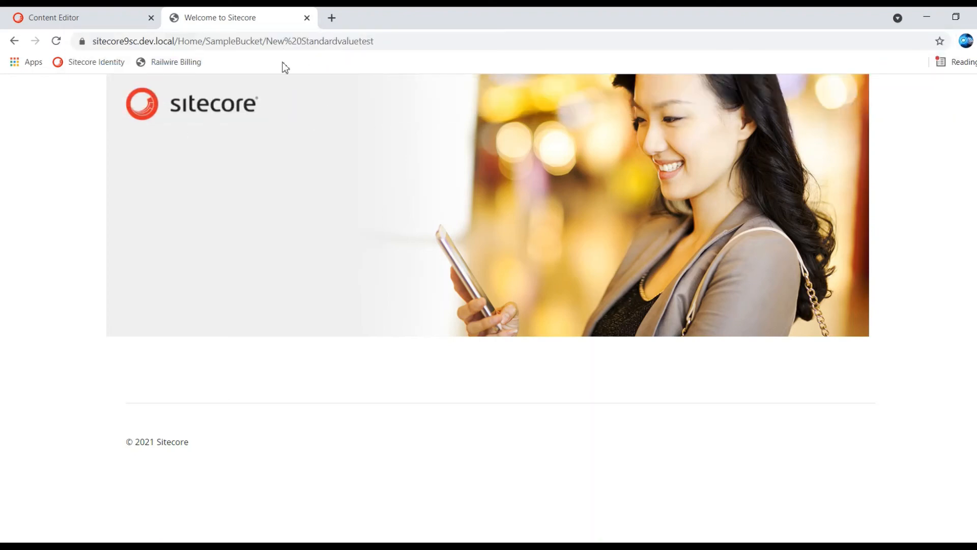
pyautogui.click(56, 41)
# Attach the Visual Studio debugger to w3wp.exe process 684, then reload the shortened bucket item URL in the browser
pyautogui.hotkey('alt', 'Tab')
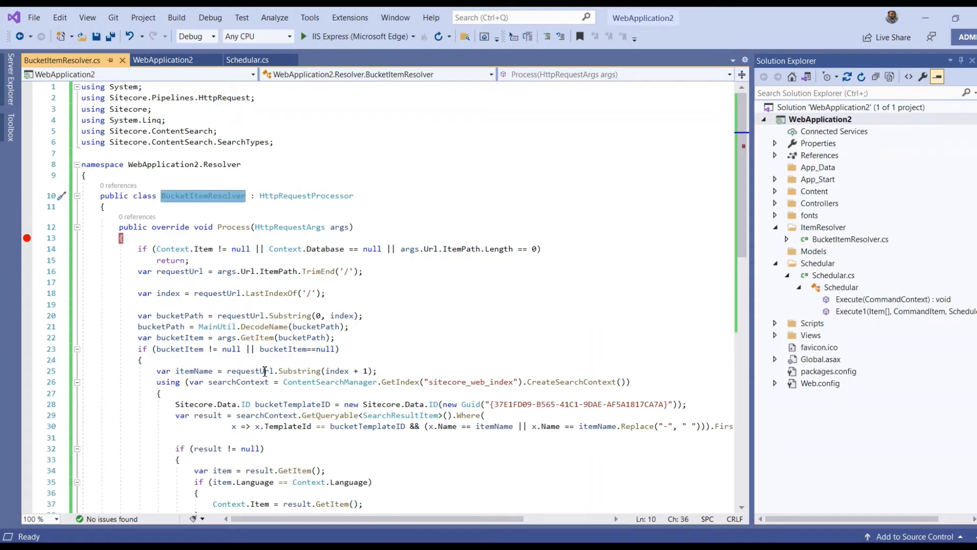
pyautogui.hotkey('ctrl', 'alt', 'p')
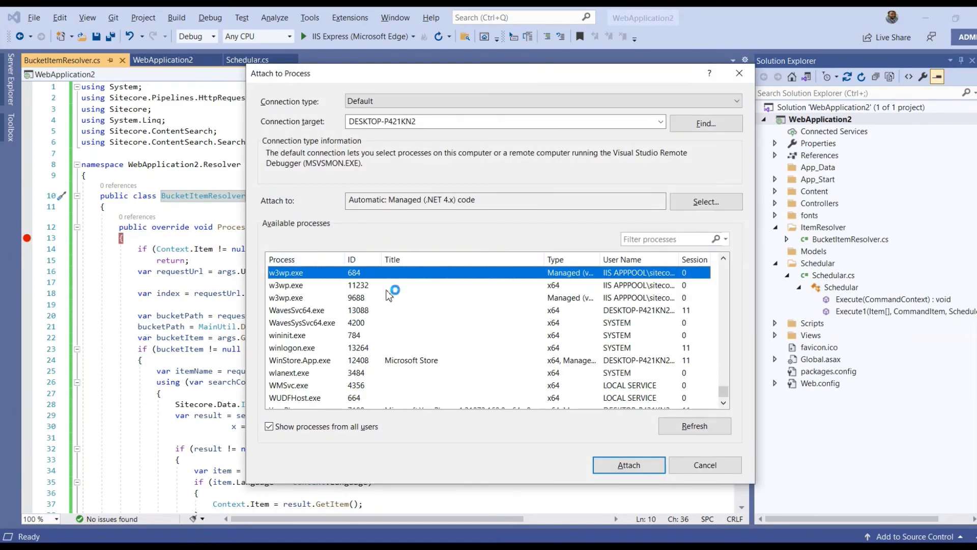
pyautogui.click(614, 467)
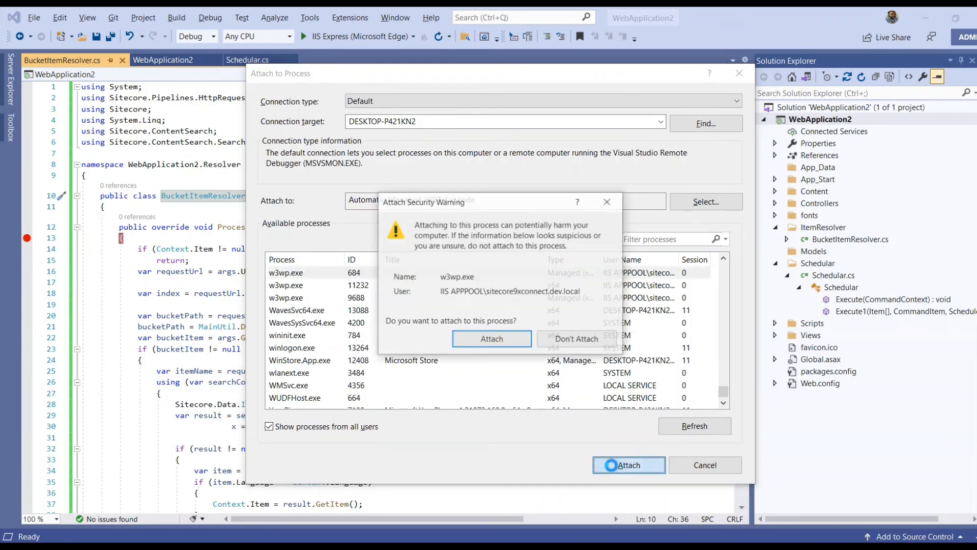
pyautogui.click(492, 342)
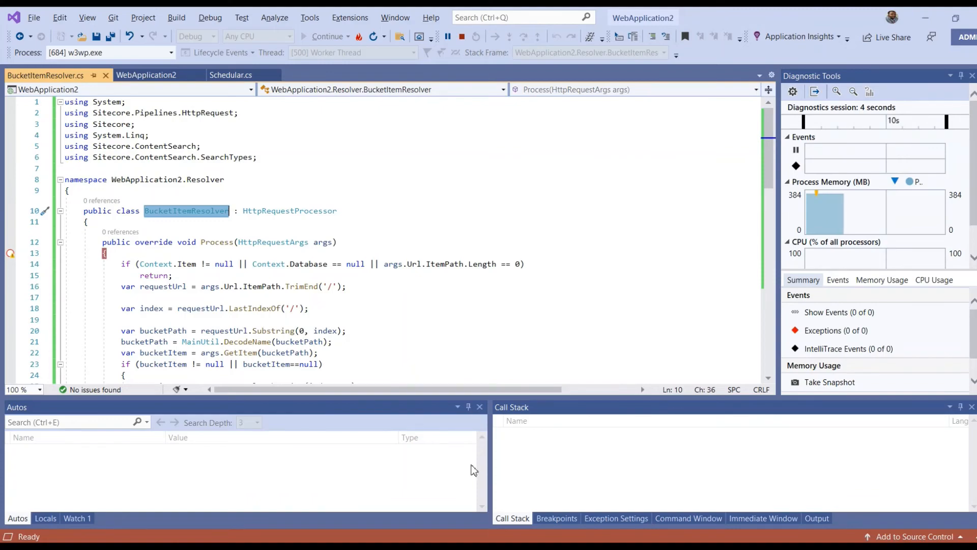
pyautogui.hotkey('alt', 'Tab')
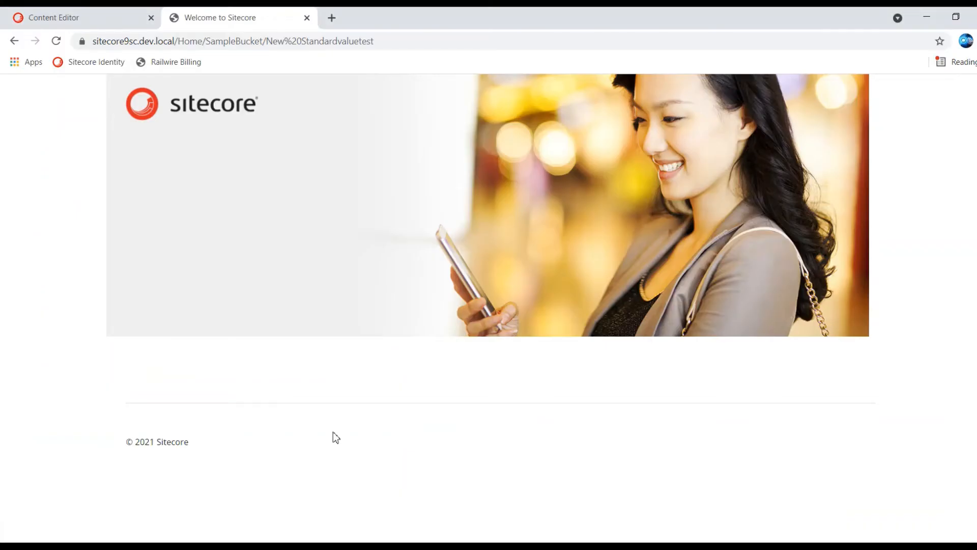
pyautogui.click(58, 45)
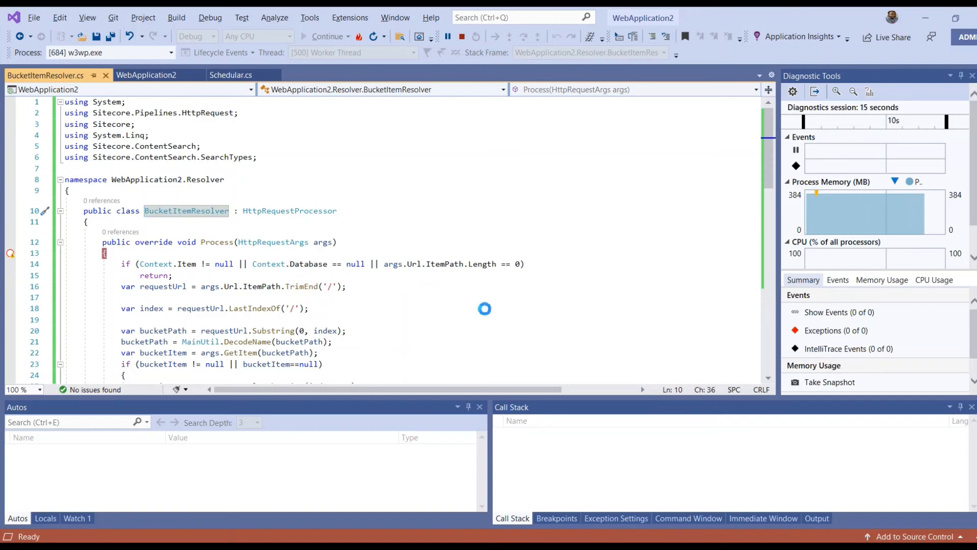
# Attach the Visual Studio debugger to the other two w3wp.exe processes, 11232 and 9688, accepting the security warnings
pyautogui.hotkey('ctrl', 'alt', 'p')
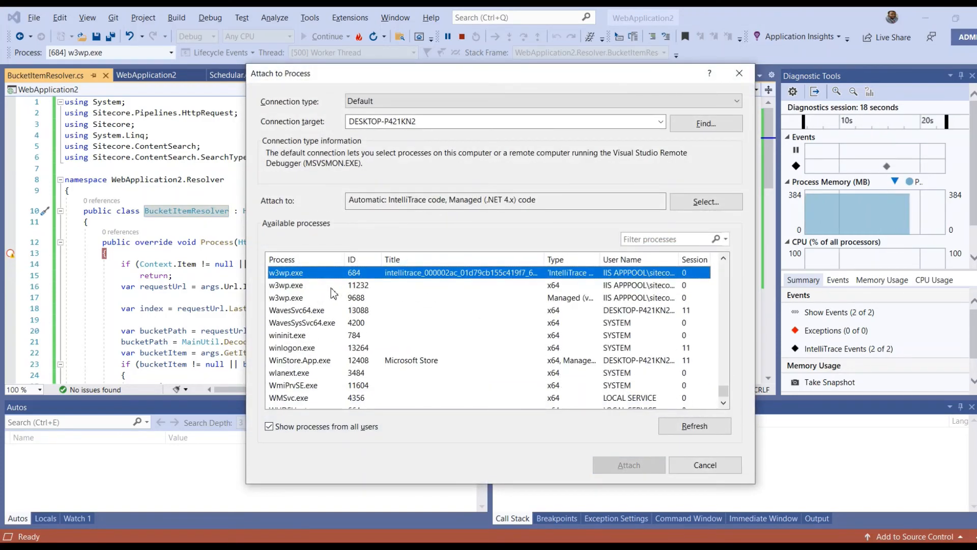
pyautogui.keyDown('ctrl'); pyautogui.click(332, 285); pyautogui.keyUp('ctrl')
pyautogui.keyDown('ctrl'); pyautogui.click(313, 298); pyautogui.keyUp('ctrl')
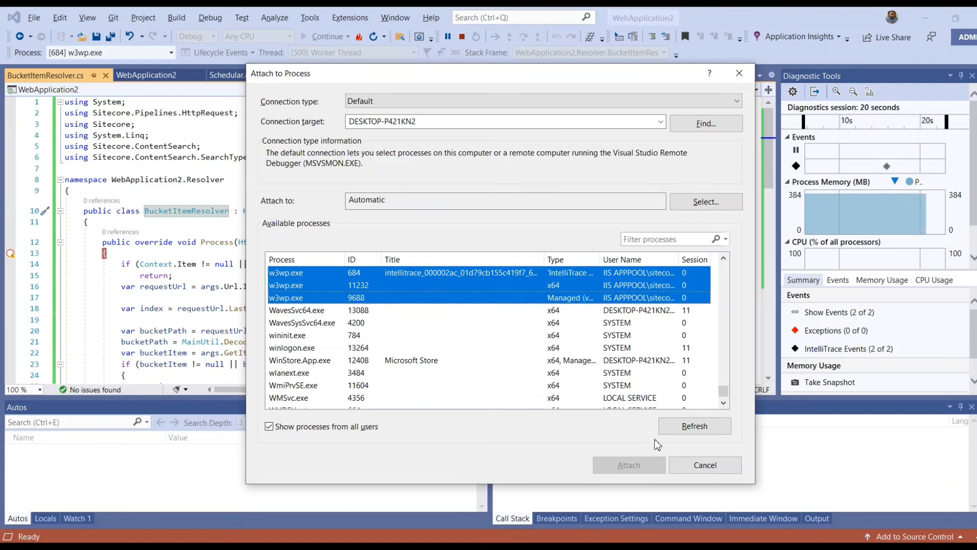
pyautogui.click(522, 301)
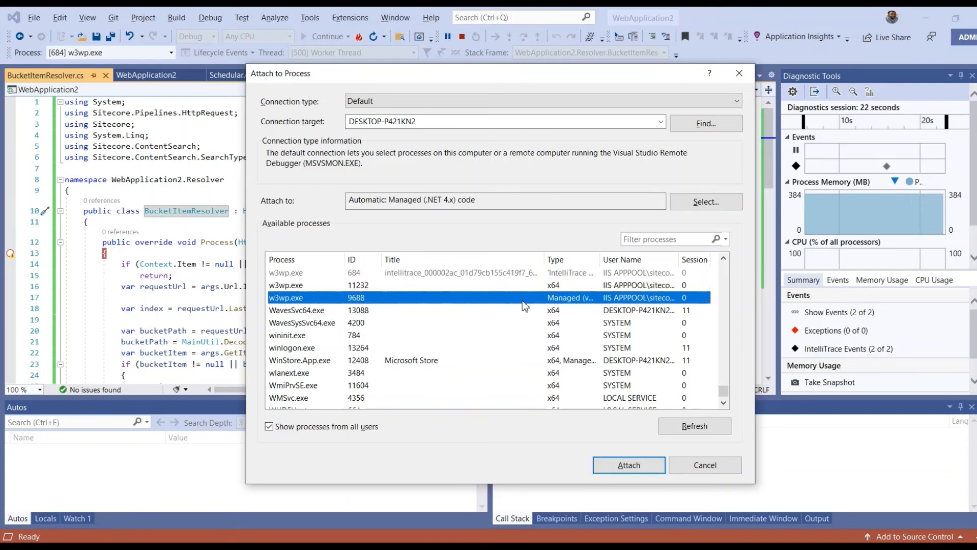
pyautogui.keyDown('ctrl'); pyautogui.click(518, 285); pyautogui.keyUp('ctrl')
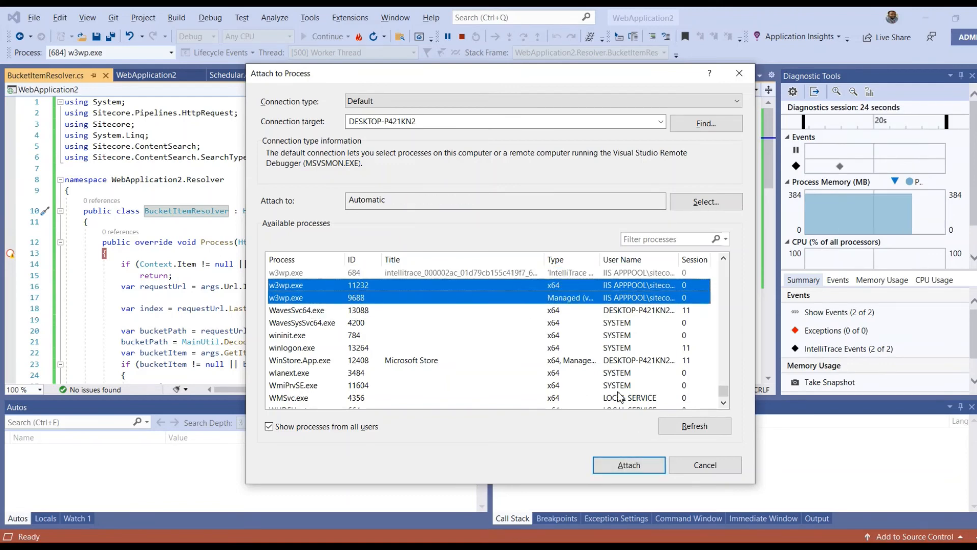
pyautogui.click(647, 470)
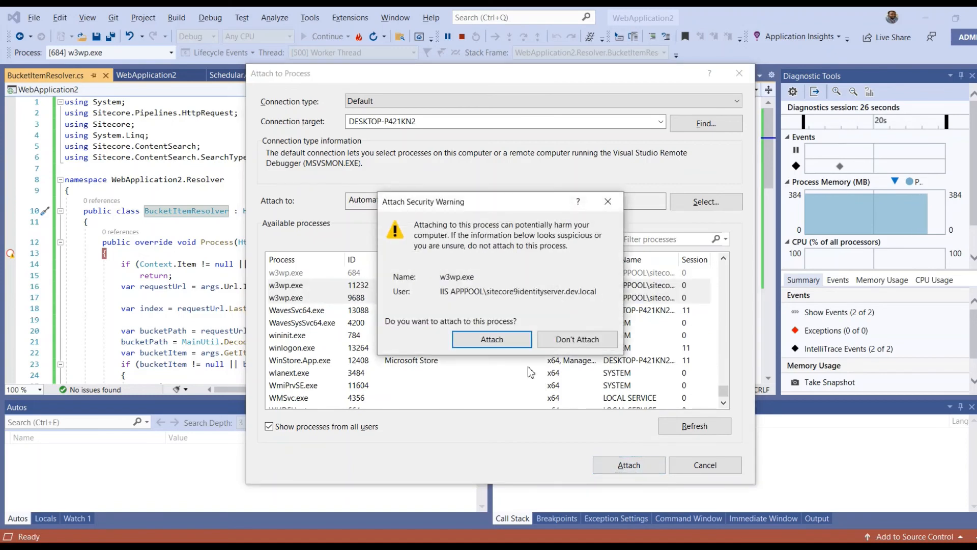
pyautogui.click(507, 340)
pyautogui.click(508, 341)
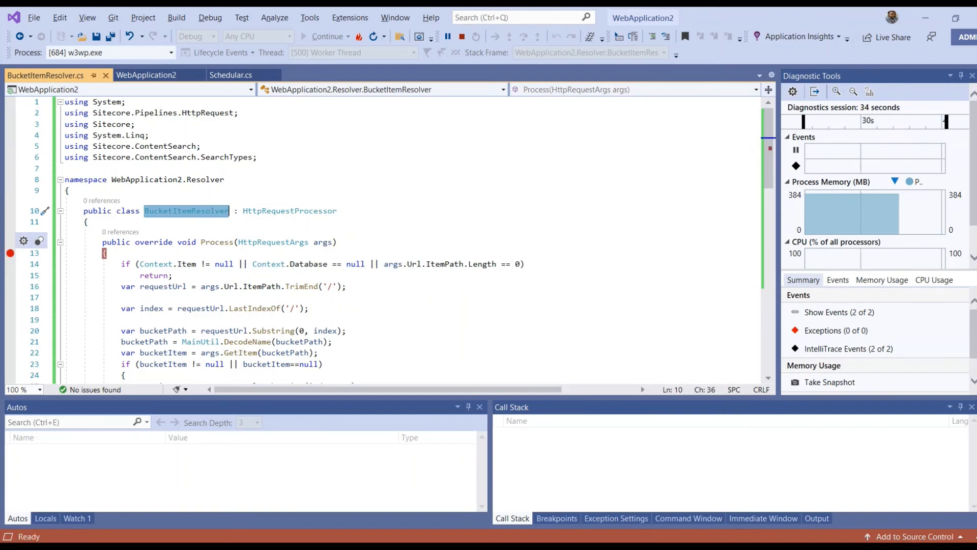
# Reload the shortened bucket item URL in the browser, then step through Process in Visual Studio past the requestUrl assignment and inspect requestUrl
pyautogui.hotkey('alt', 'Tab')
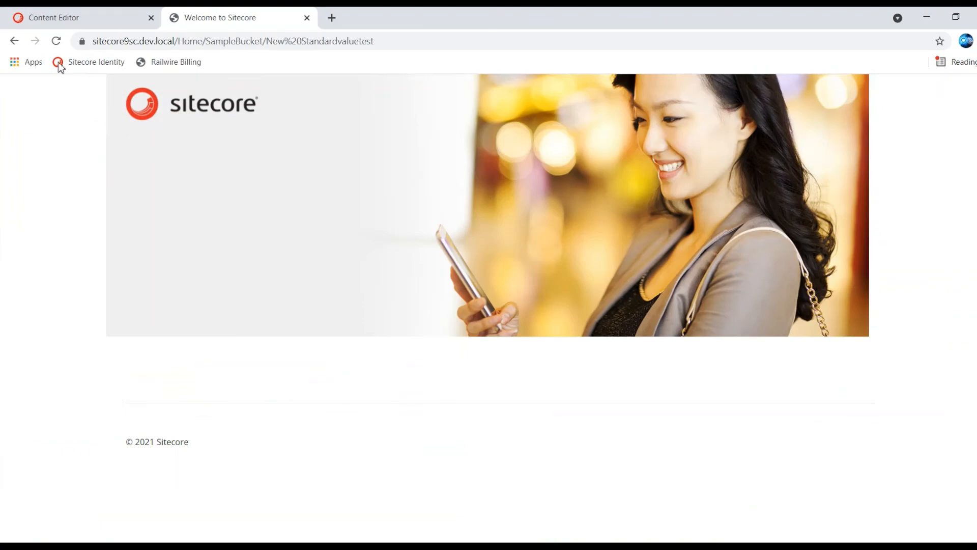
pyautogui.click(56, 41)
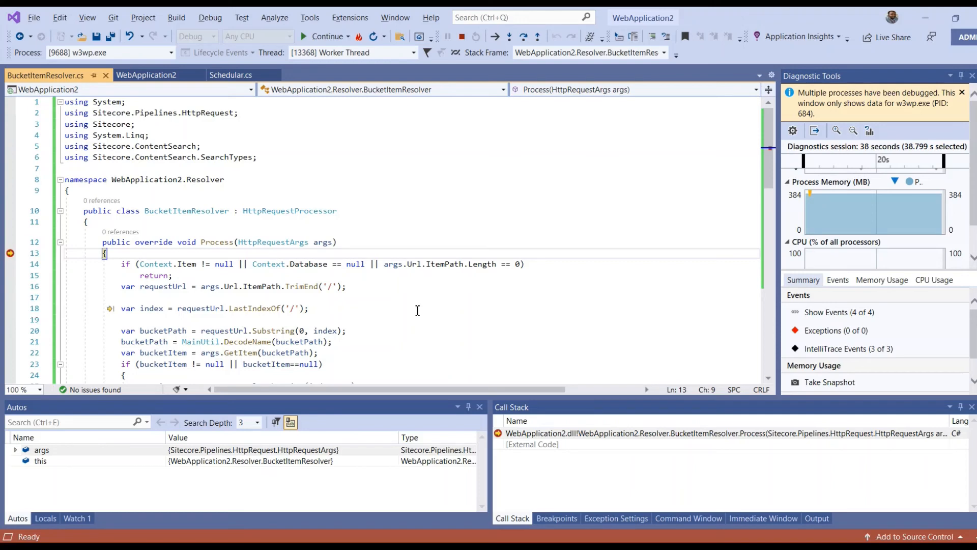
pyautogui.press('F10')
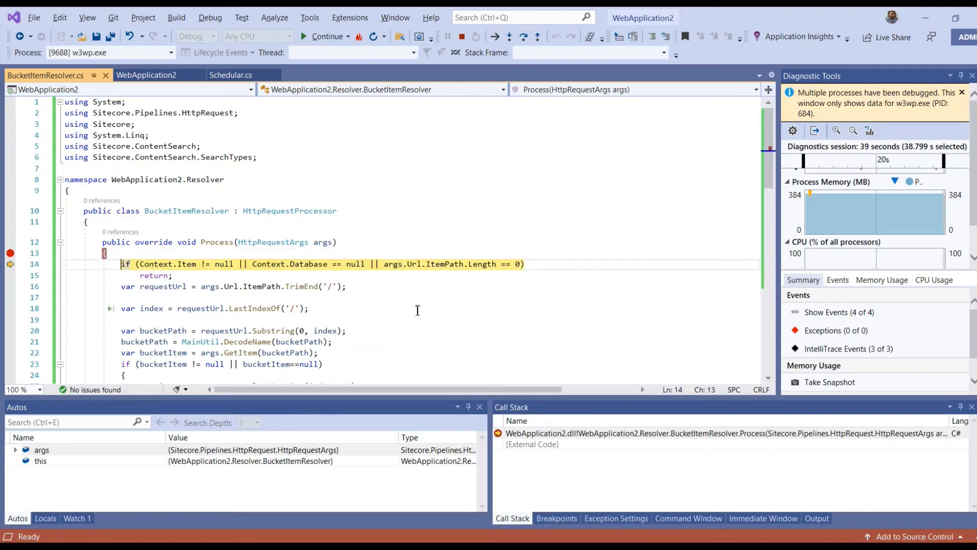
pyautogui.press('F5')
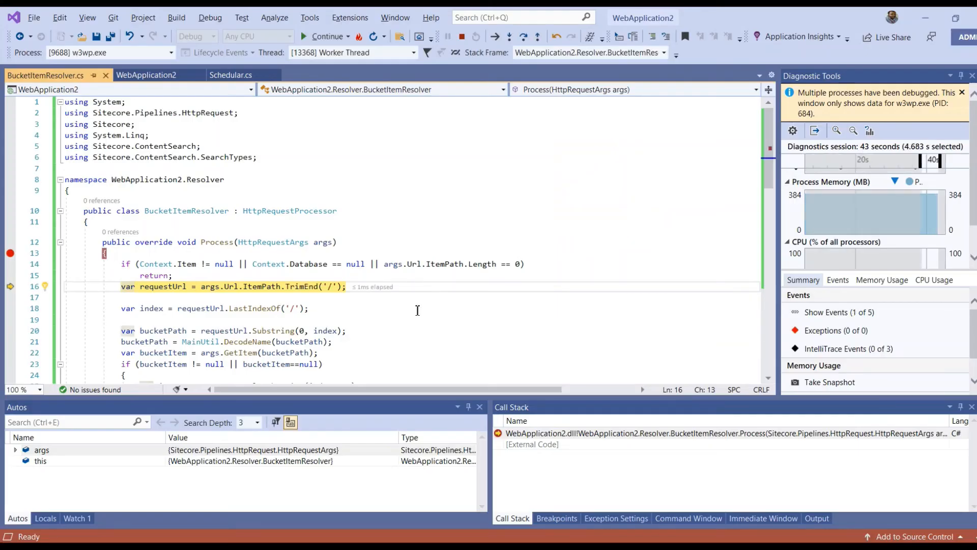
pyautogui.press('F10')
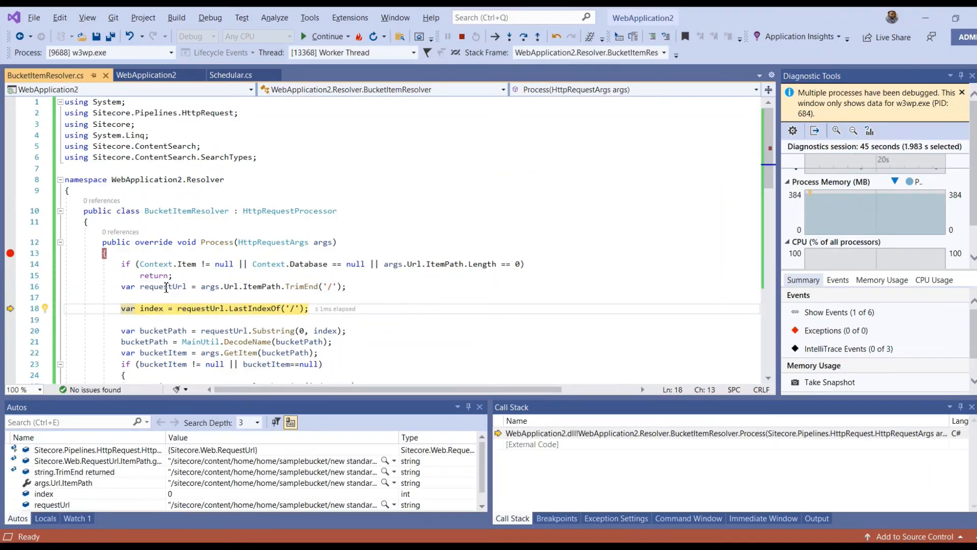
pyautogui.moveTo(165, 287)
# Step over the index and bucketPath assignments and inspect the value of each variable
pyautogui.press('F10')
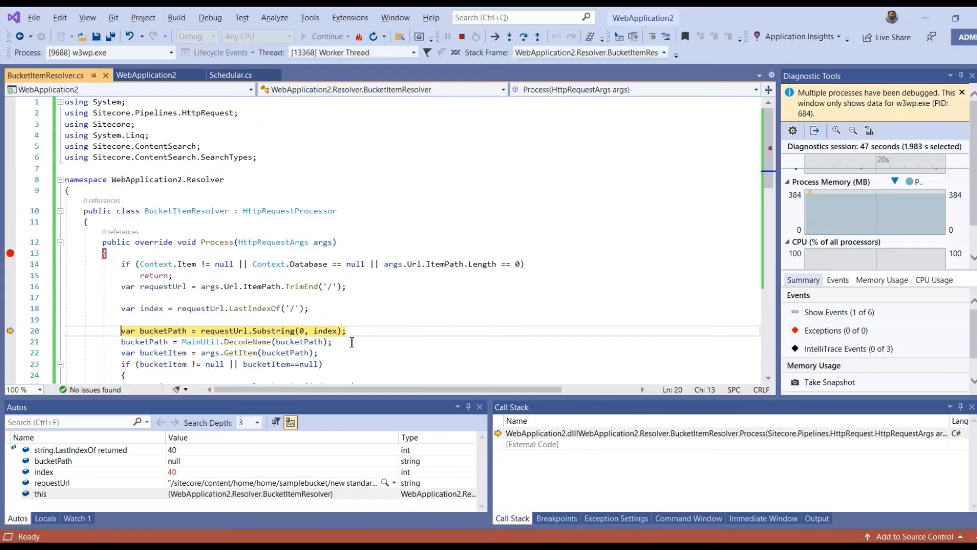
pyautogui.moveTo(162, 309)
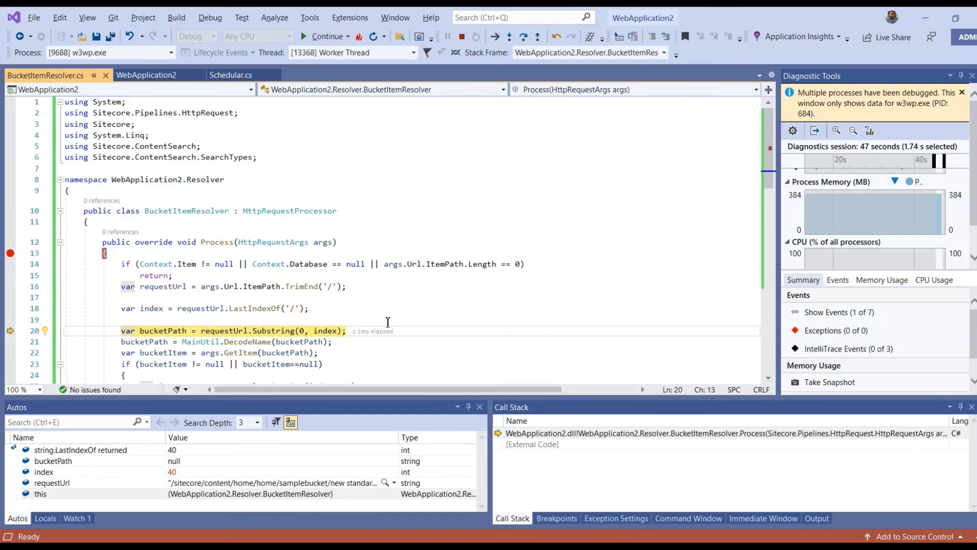
pyautogui.press('F10')
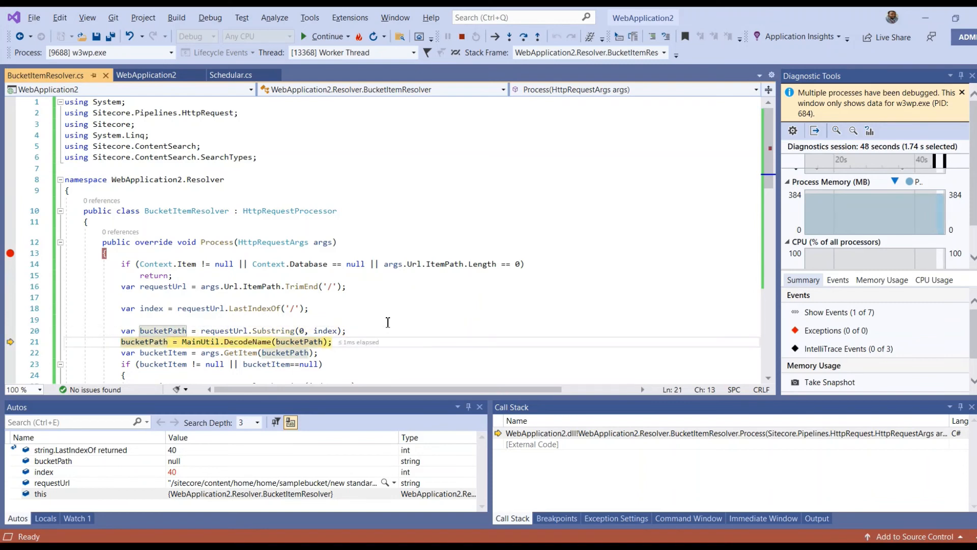
pyautogui.moveTo(173, 334)
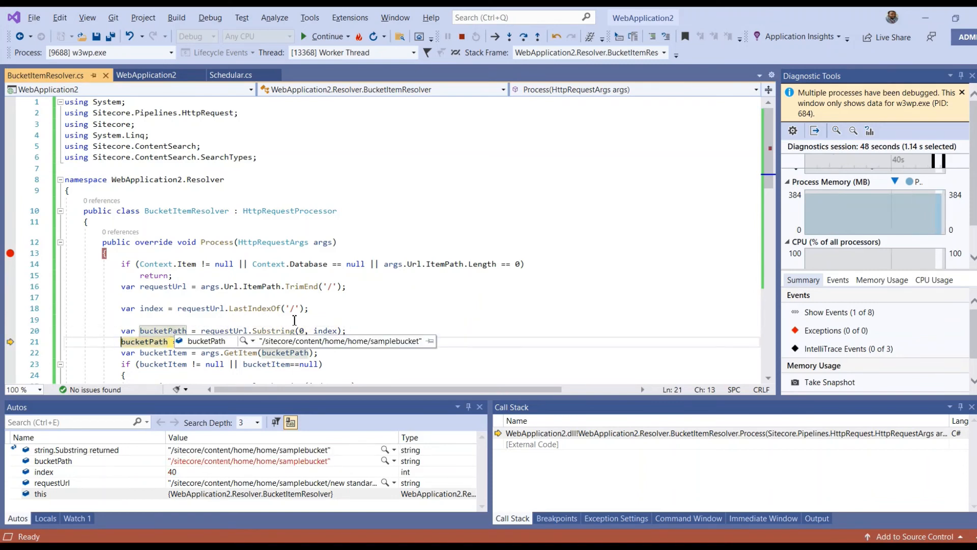
# Step over the bucketPath decoding, the bucketItem lookup and the itemName assignment, then inspect itemName
pyautogui.press('F5')
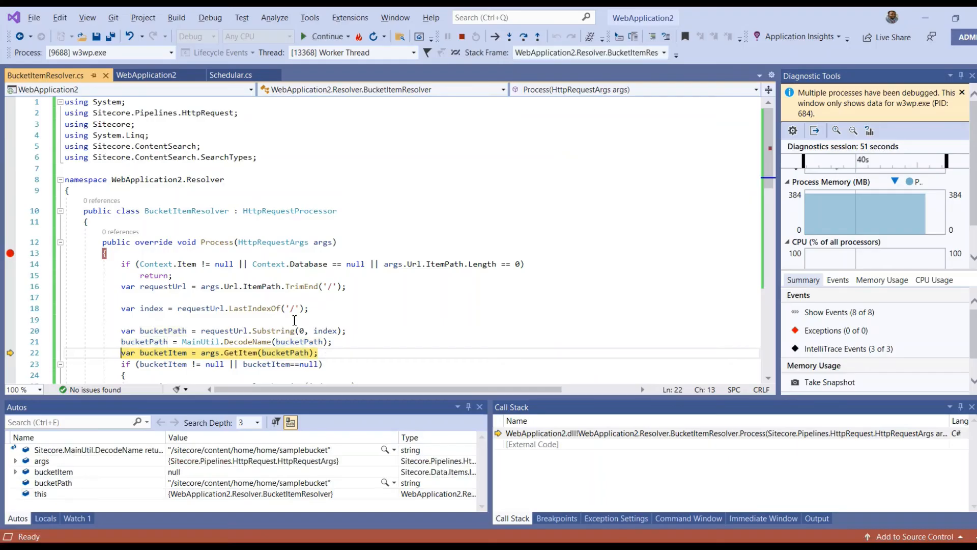
pyautogui.press('F10')
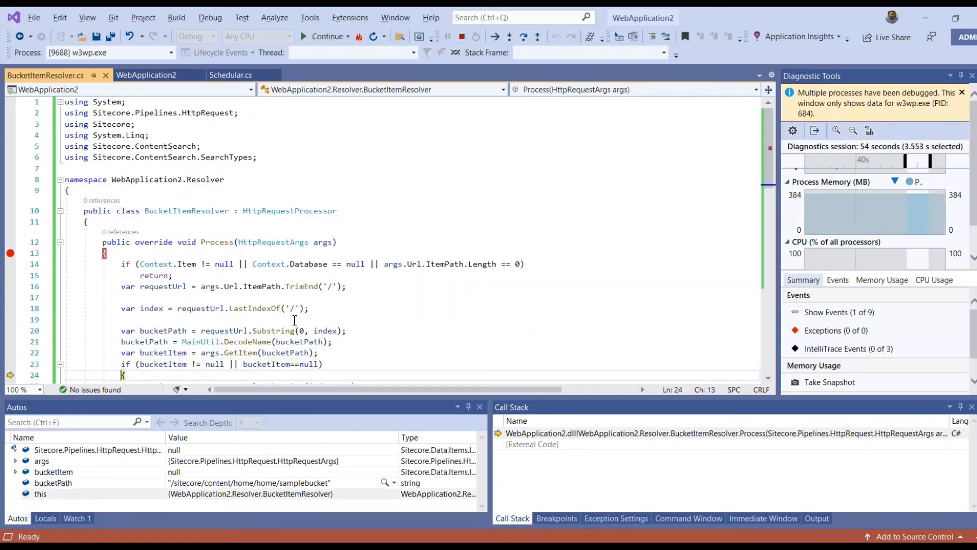
pyautogui.press('F10')
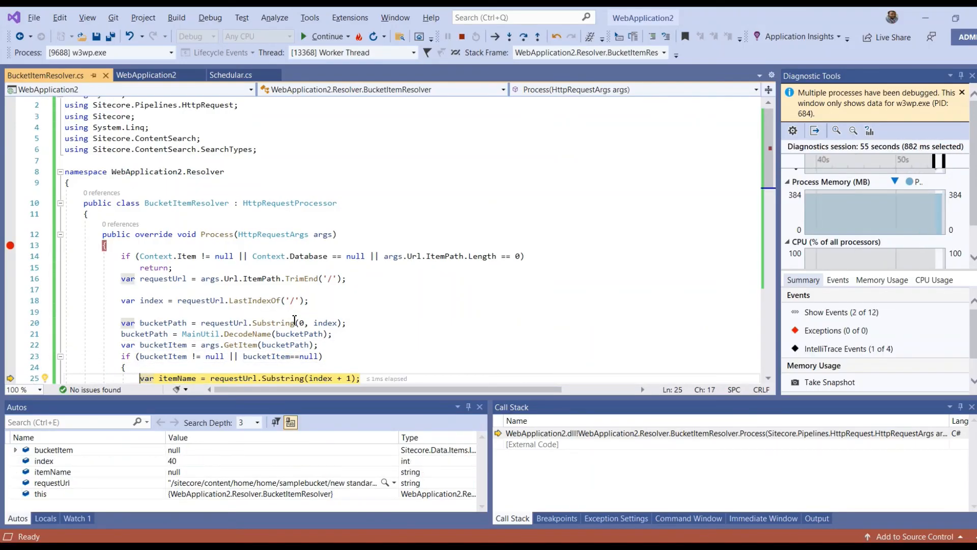
pyautogui.press('F10')
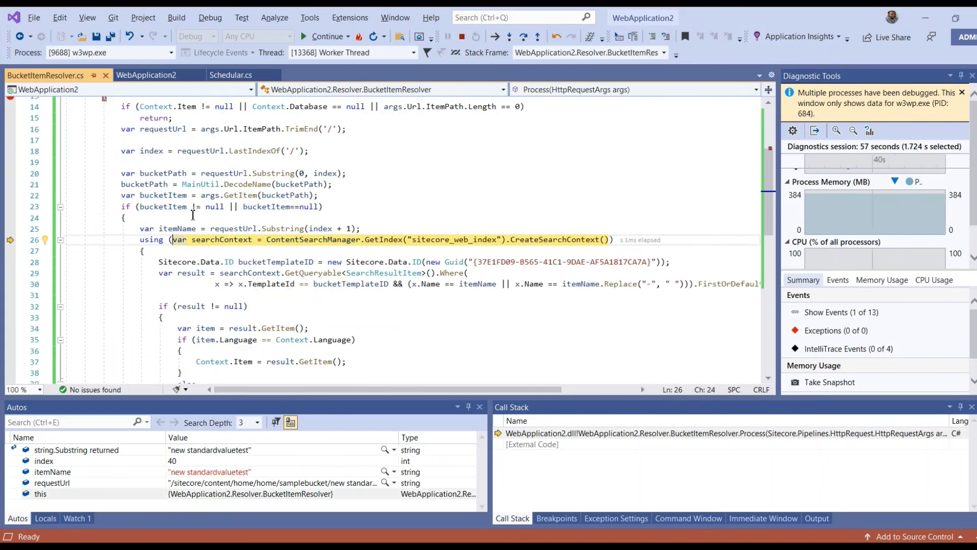
pyautogui.moveTo(191, 229)
# Step through the sitecore_web_index search by bucket template ID and itemName, then inspect the returned result variable
pyautogui.press('F10')
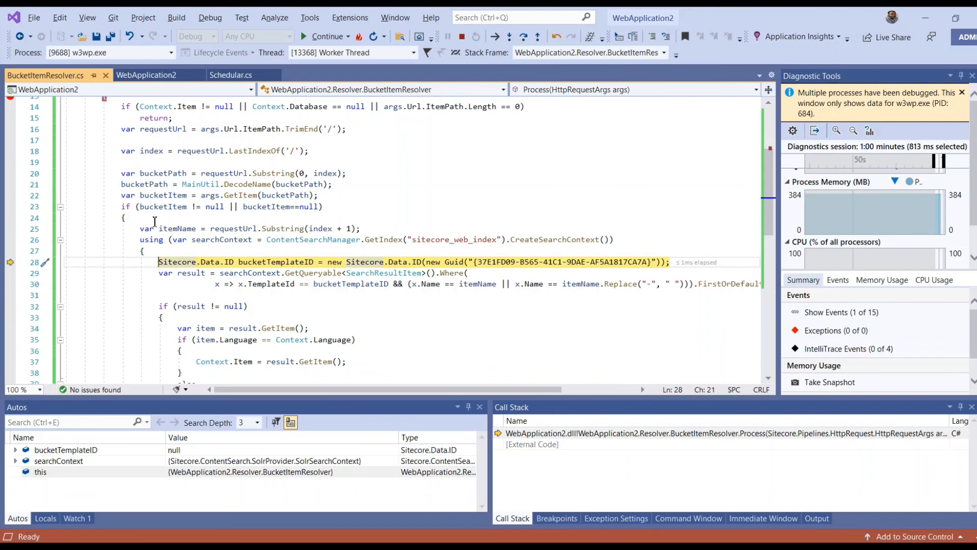
pyautogui.press('F10')
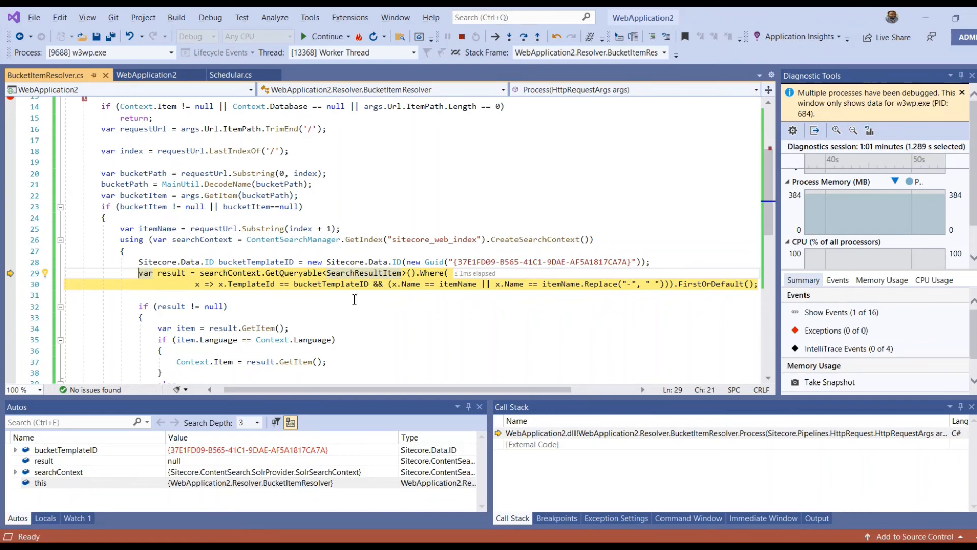
pyautogui.moveTo(559, 290)
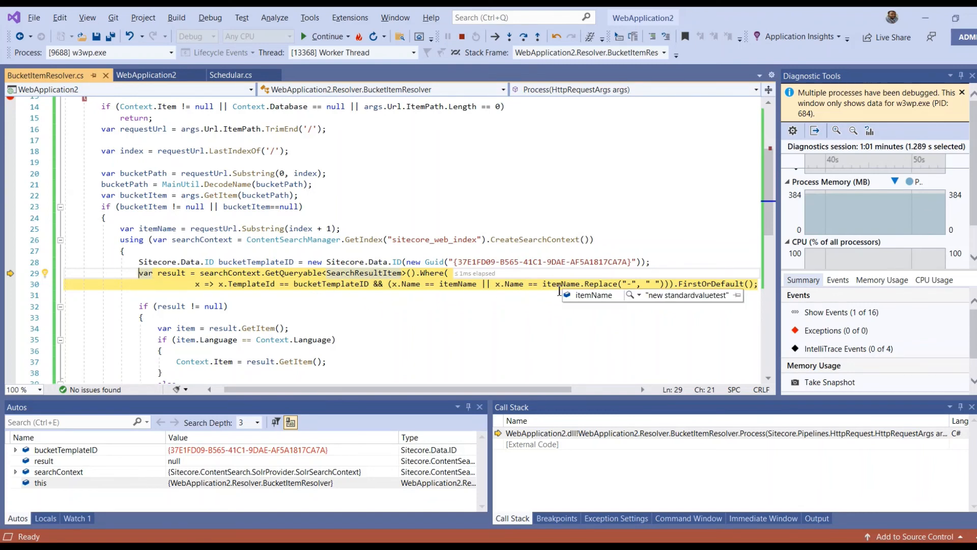
pyautogui.press('F10')
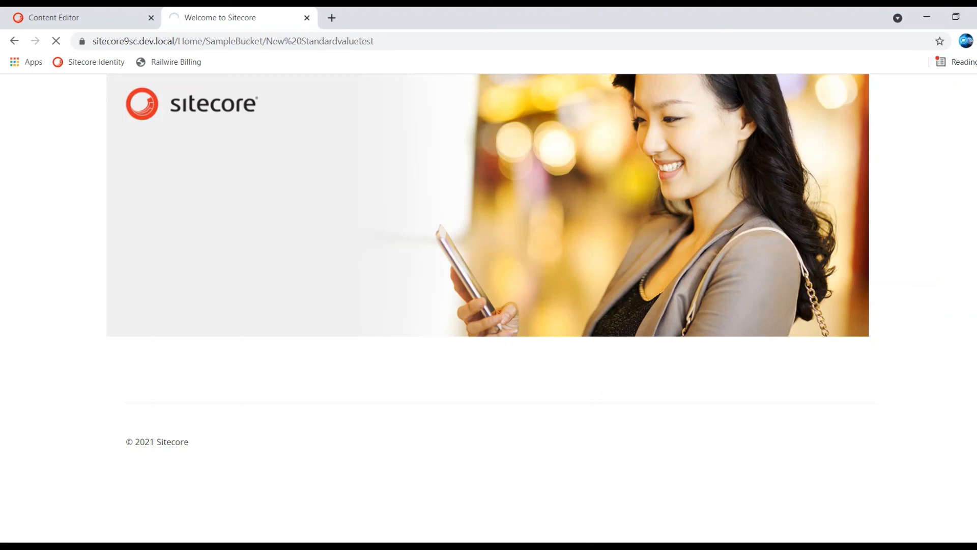
pyautogui.press('F10')
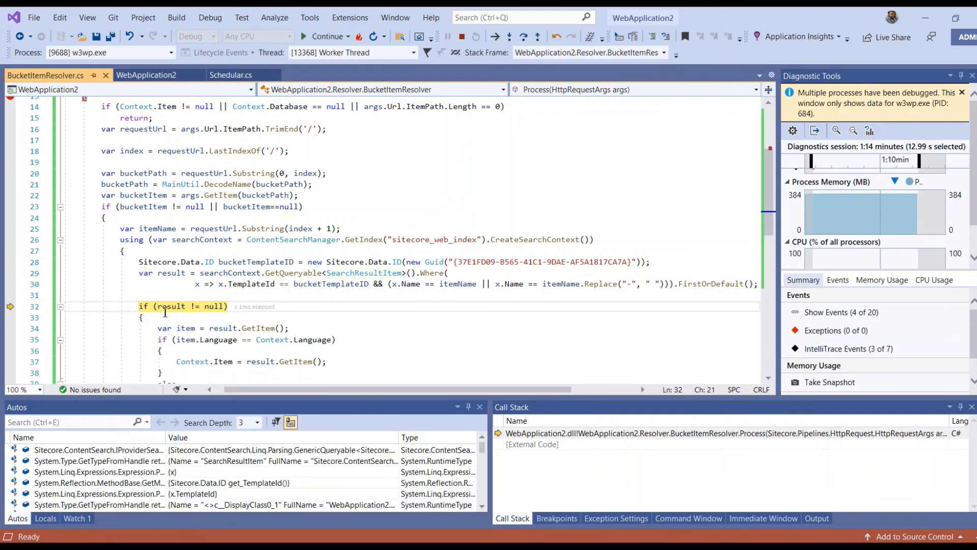
pyautogui.moveTo(164, 311)
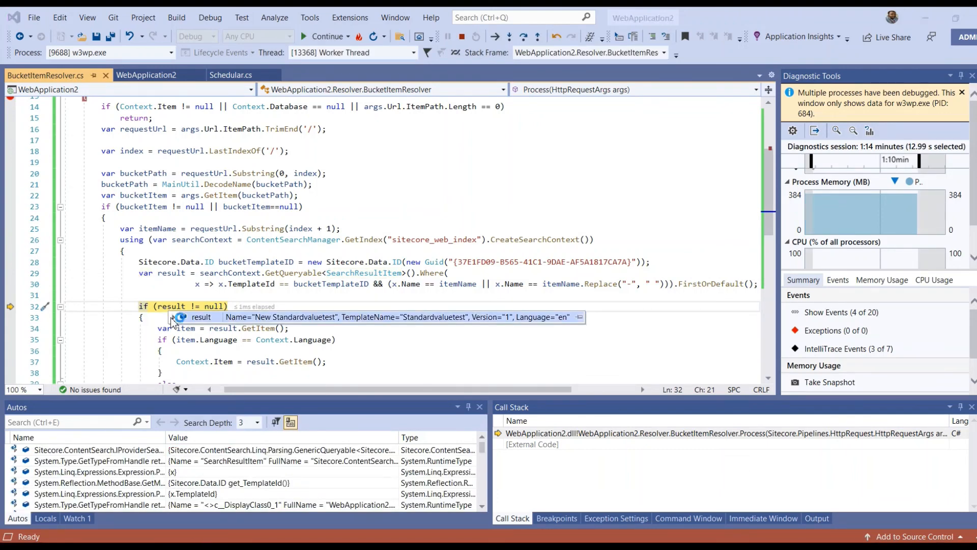
# Step through the result null check and the language comparison until Context.Item is assigned from result.GetItem()
pyautogui.click(121, 284)
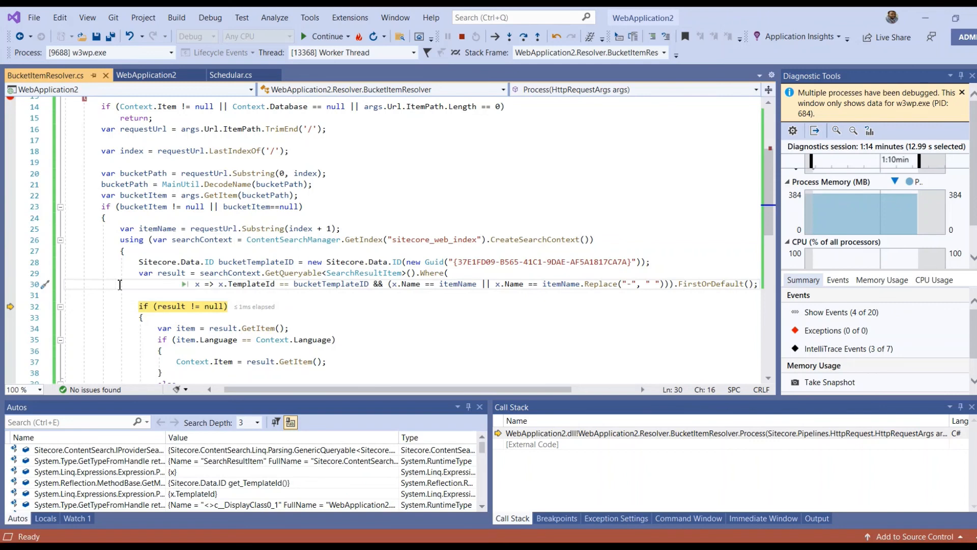
pyautogui.press('F10')
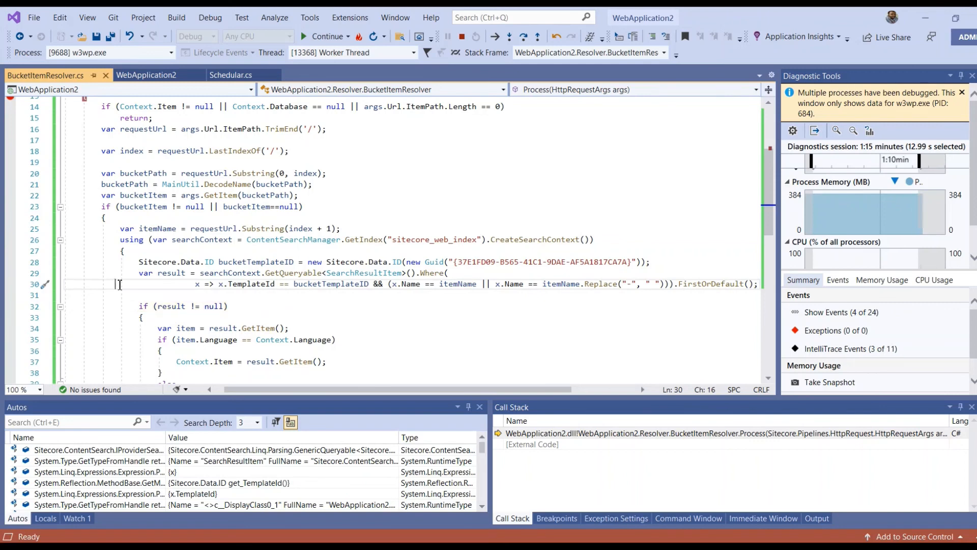
pyautogui.press('F10')
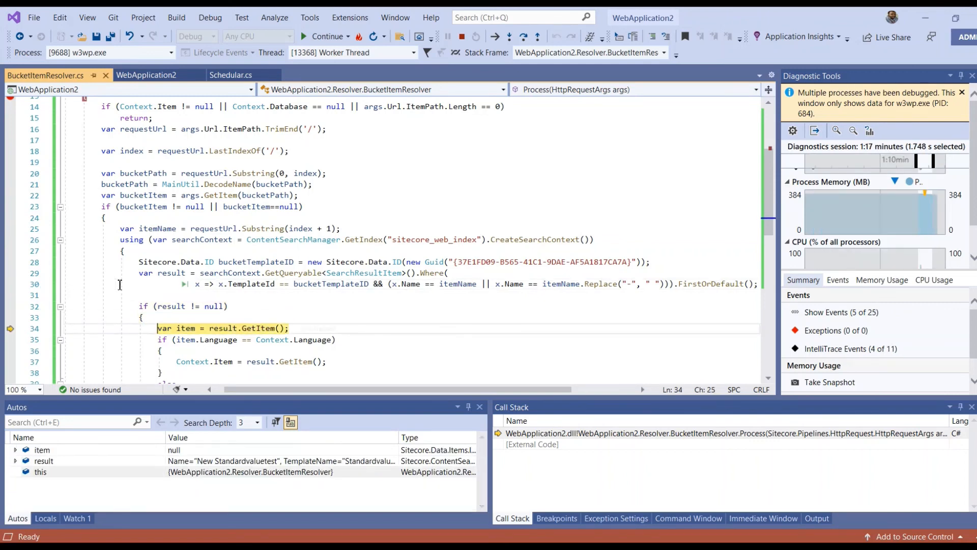
pyautogui.press('F10')
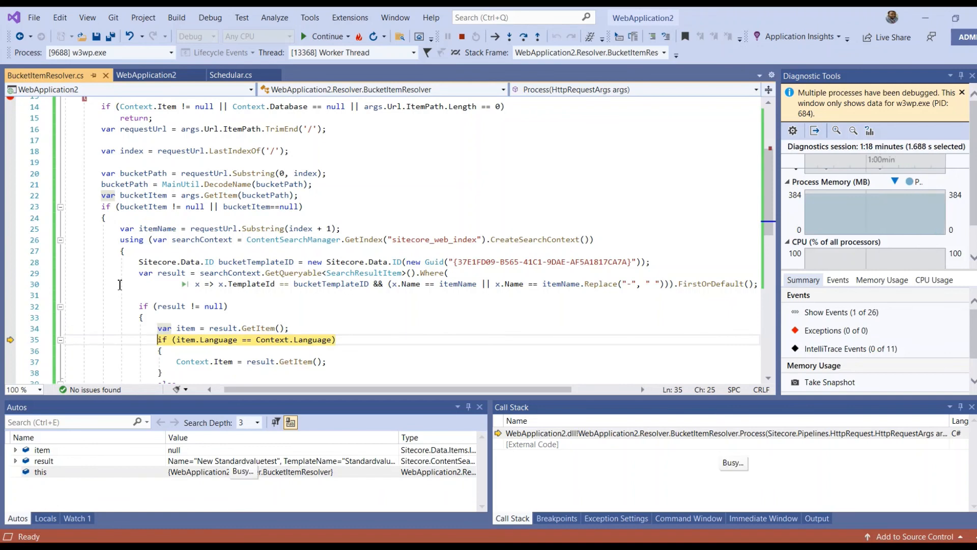
pyautogui.press('F10')
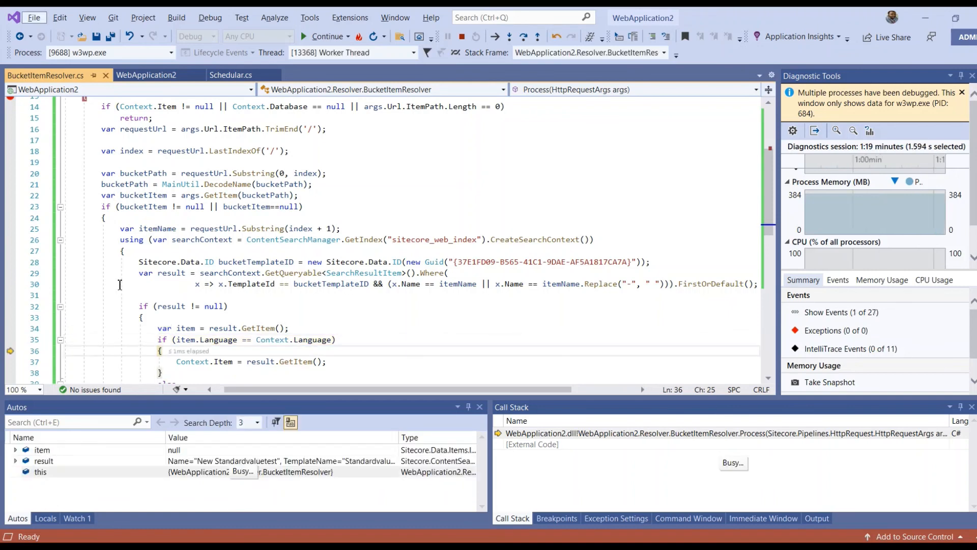
pyautogui.press('F10')
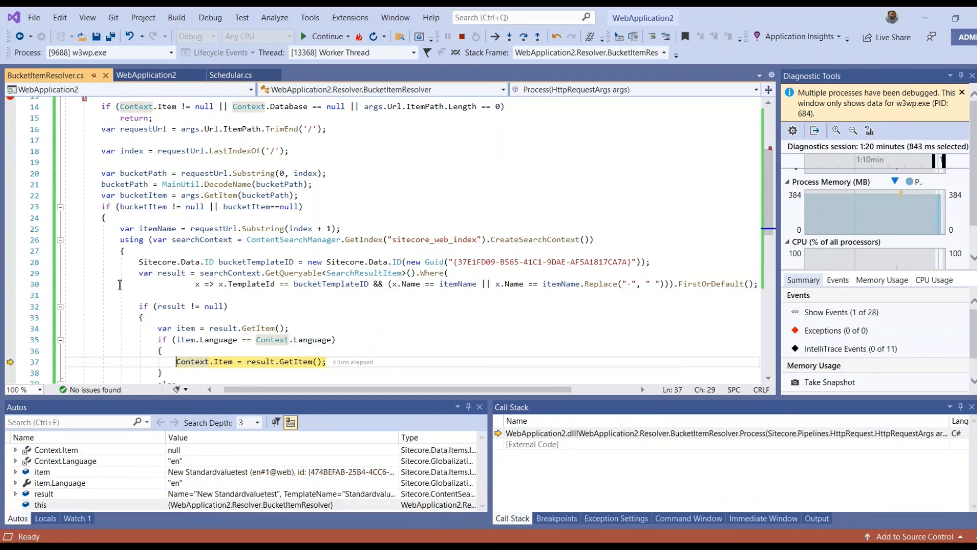
pyautogui.press('F10')
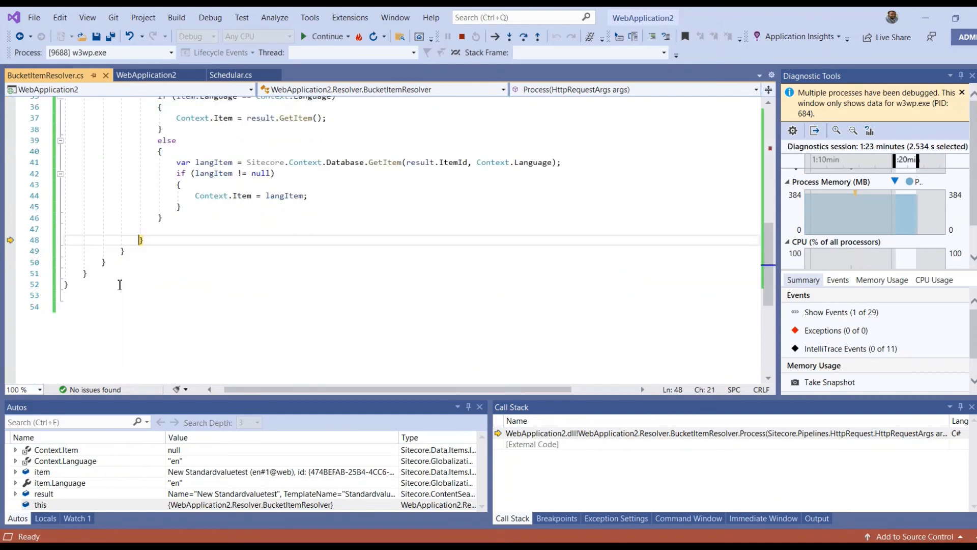
# Step out past the end of the Process method so the request completes, then switch to the browser to check the page
pyautogui.press('F10')
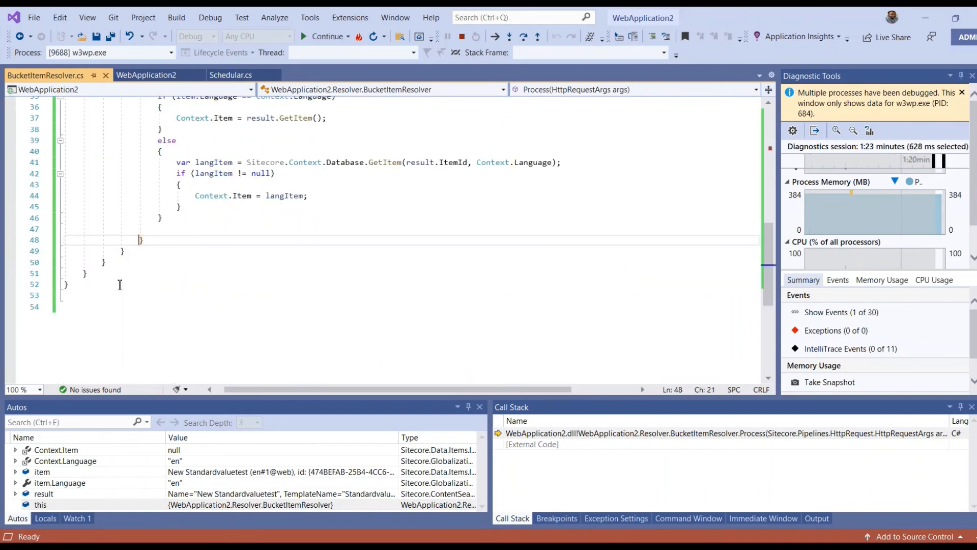
pyautogui.press('F10')
pyautogui.press('F10')
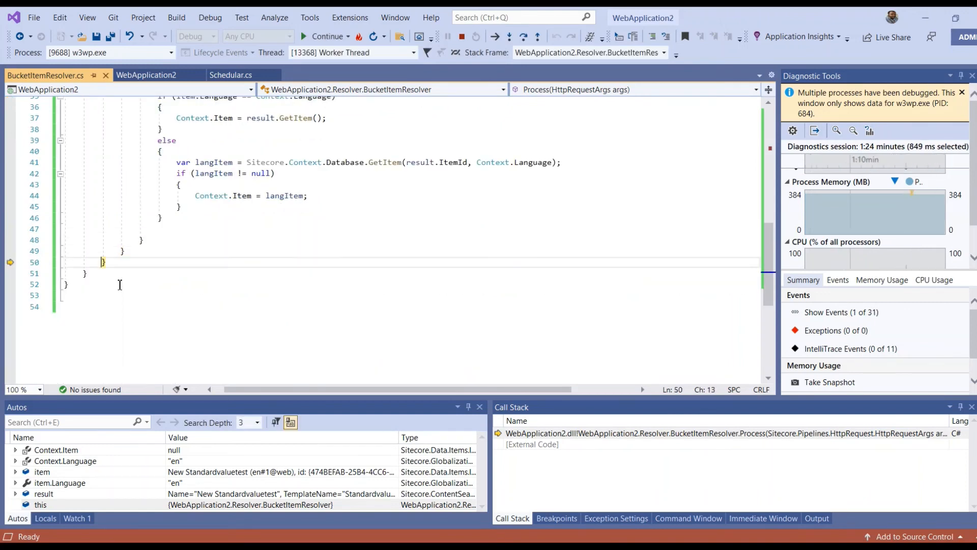
pyautogui.press('F10')
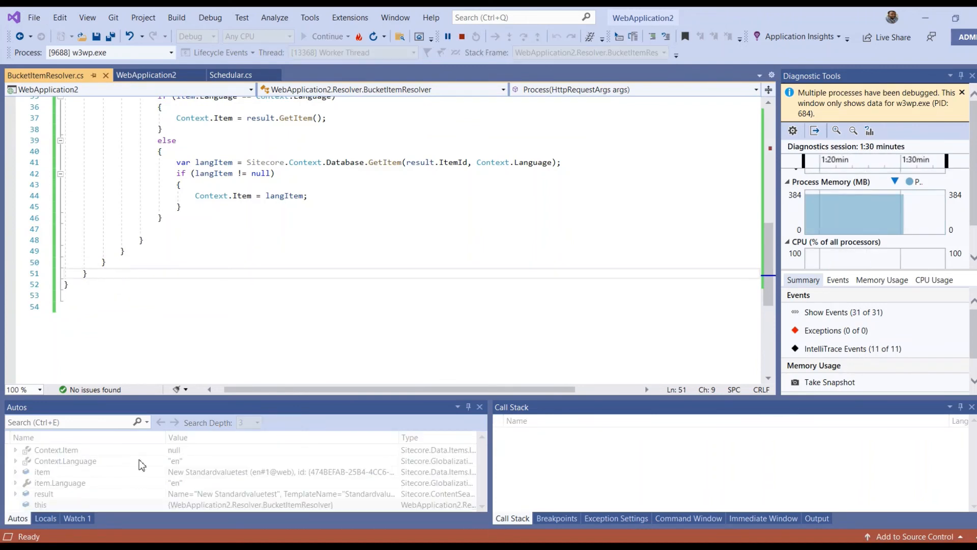
pyautogui.click(151, 547)
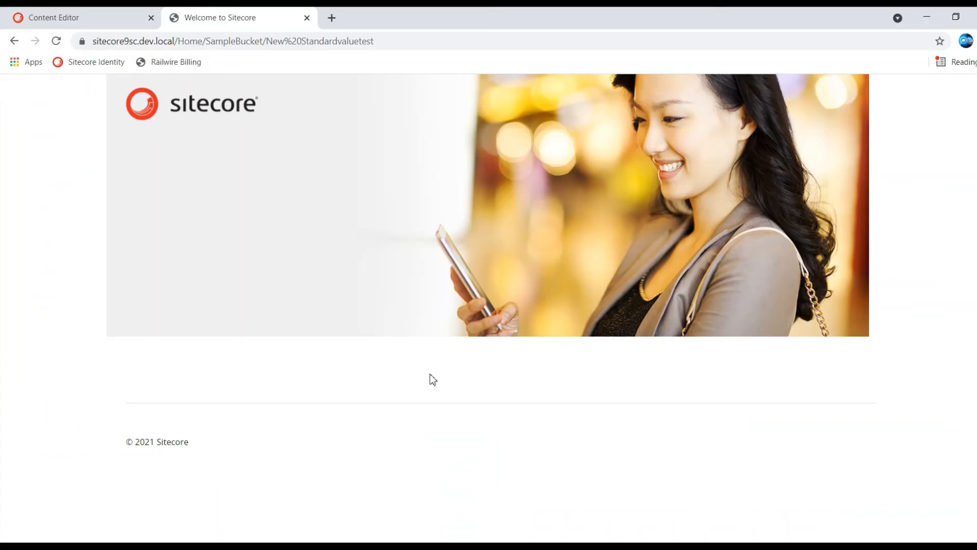